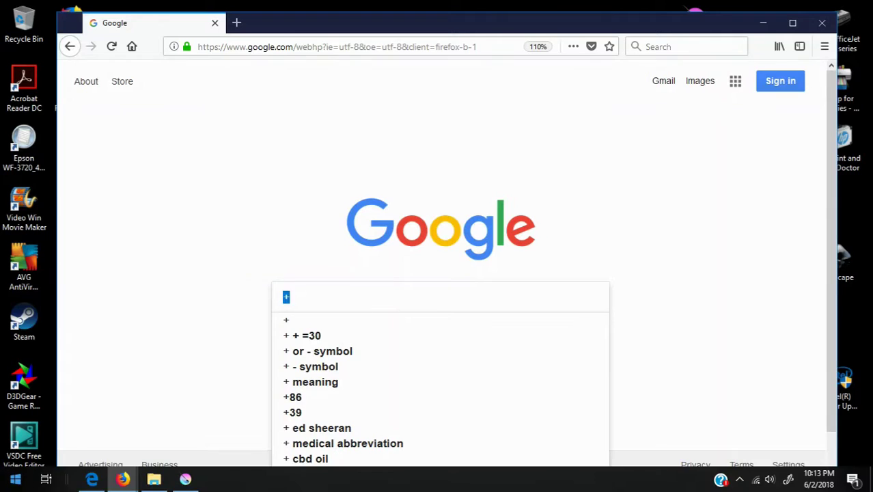
Step: Search Google for 'ferret' and show the image results
type("err")
key("Down")
key("Down")
key("Down")
key("Return")
left_click(219, 129)
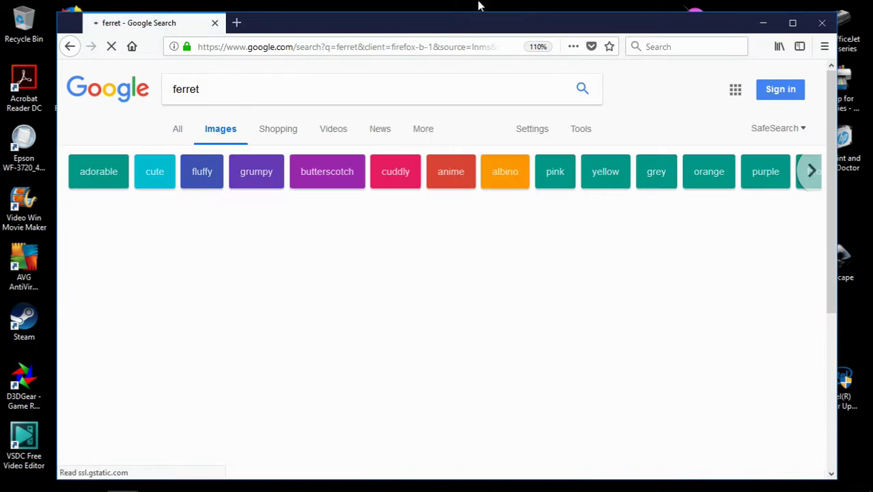
Step: Open nine ferret photos from the image results in background tabs
middle_click(292, 207)
middle_click(243, 254)
middle_click(717, 259)
middle_click(159, 387)
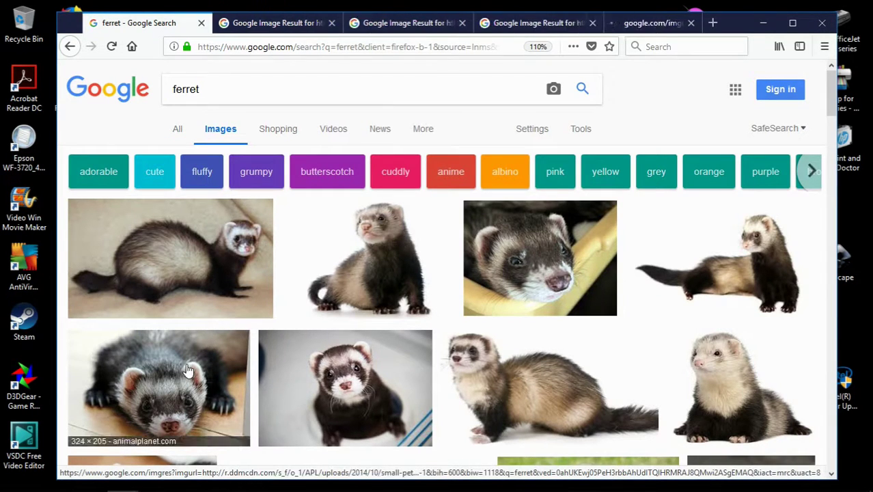
middle_click(345, 387)
middle_click(553, 387)
middle_click(745, 307)
scroll(744, 307, "down", 2)
scroll(461, 321, "down", 1)
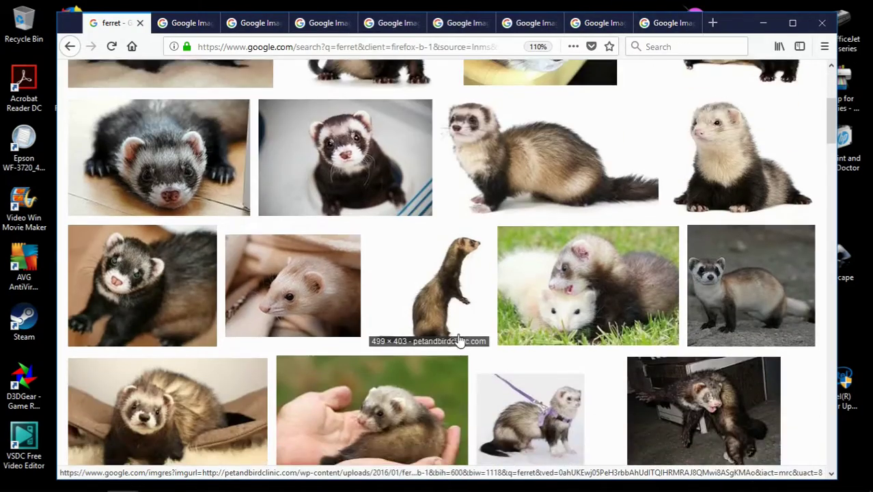
scroll(203, 255, "down", 2)
middle_click(203, 255)
scroll(203, 255, "down", 4)
middle_click(236, 243)
scroll(812, 348, "up", 10)
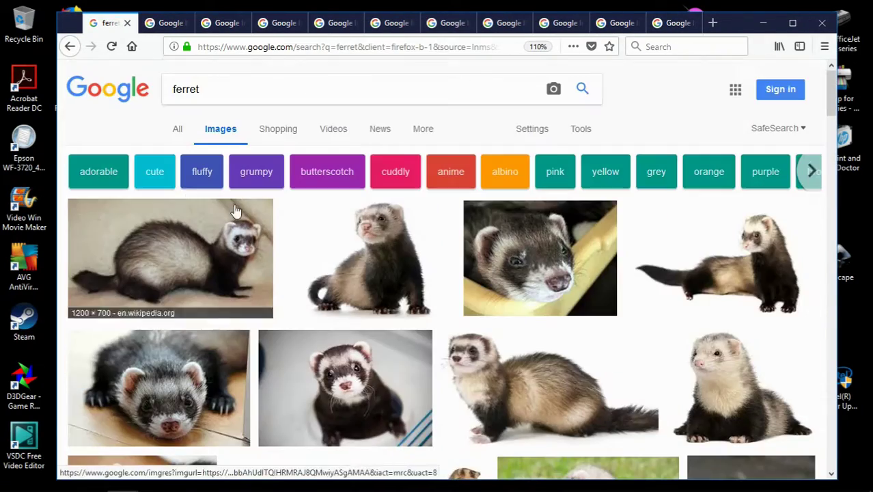
Step: Open the first ferret photo full size and open the Wikipedia ferret photo in a new tab
left_click(167, 22)
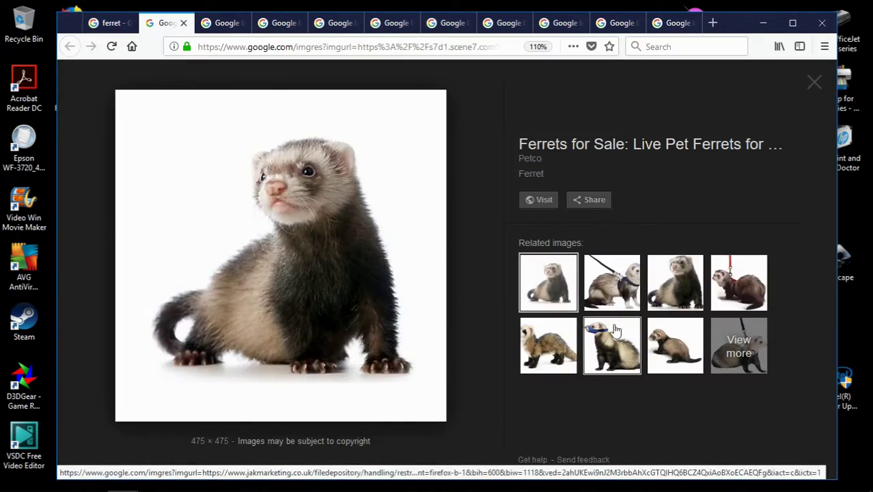
left_click(228, 275)
left_click(209, 23)
right_click(239, 209)
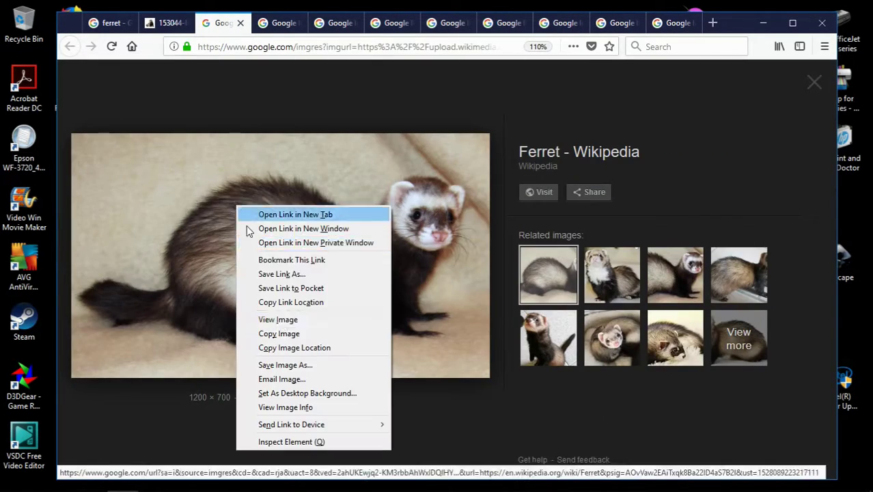
left_click(273, 214)
Step: Open the ClubFauna and standing ferret photos in new tabs from the image viewer
left_click(208, 23)
key("Right")
left_click(230, 141)
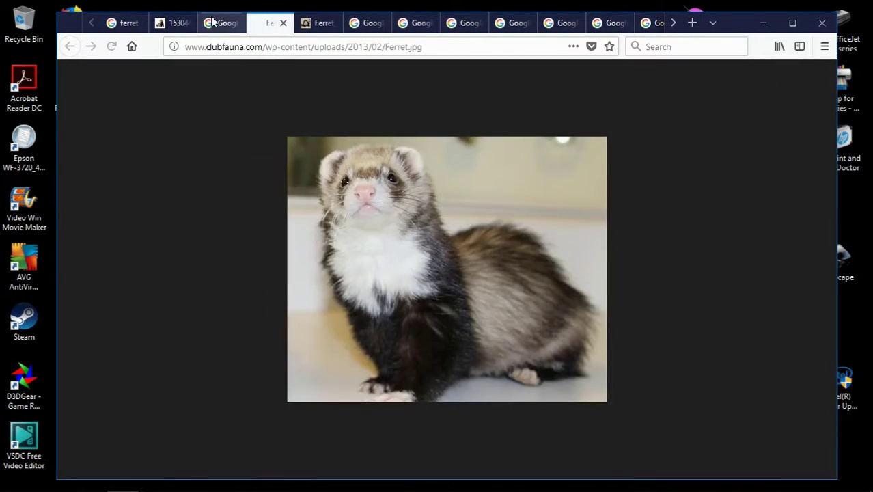
left_click(208, 23)
key("Right")
key("Right")
right_click(236, 244)
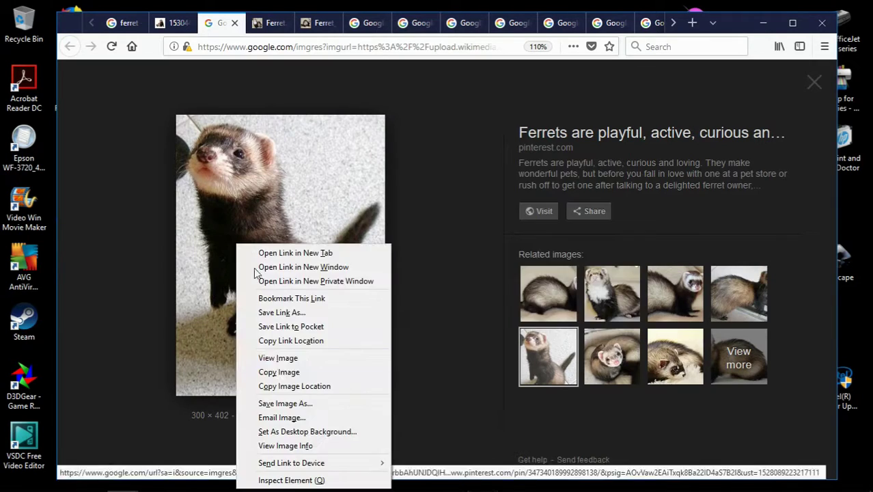
left_click(273, 357)
Step: Close a used Google image tab and move through tabs to the petMD ferret photo
left_click(231, 22)
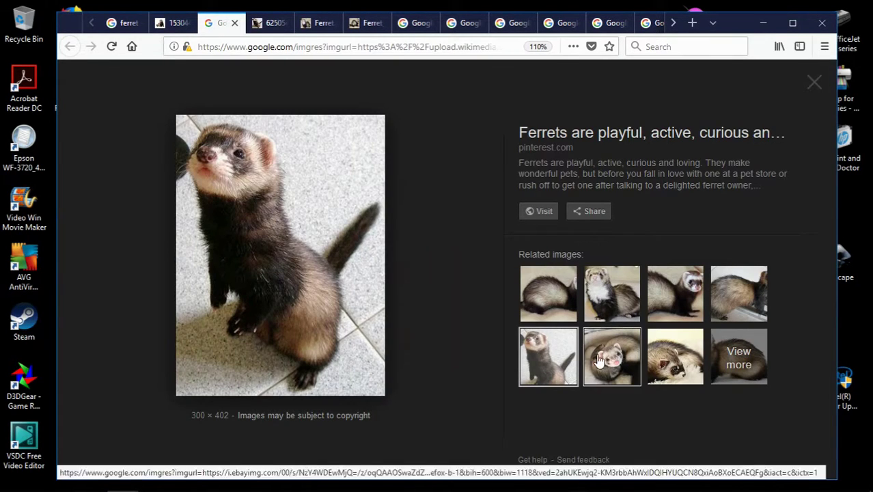
key("Right")
left_click(233, 23)
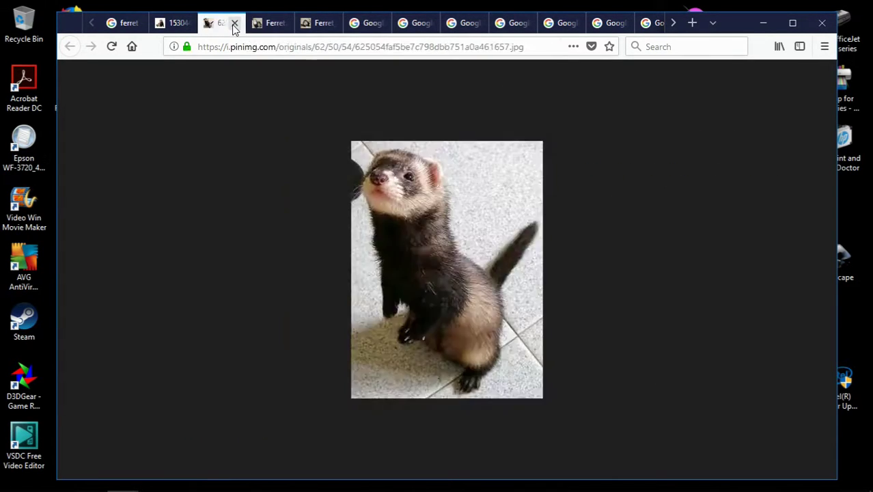
left_click(273, 23)
left_click(324, 22)
left_click(368, 22)
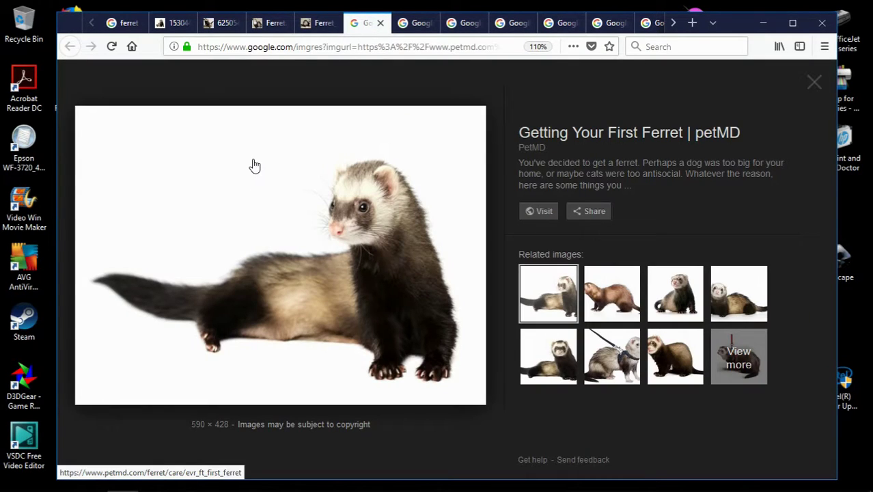
Step: View the Ferret care photo on its own, then return to browse related photos
left_click(549, 356)
right_click(329, 273)
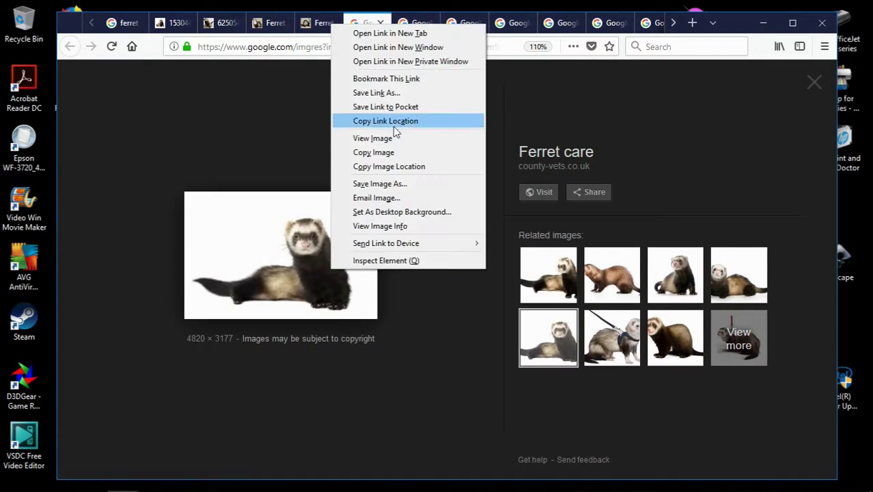
left_click(393, 135)
key("alt+Left")
left_click(730, 282)
key("Right")
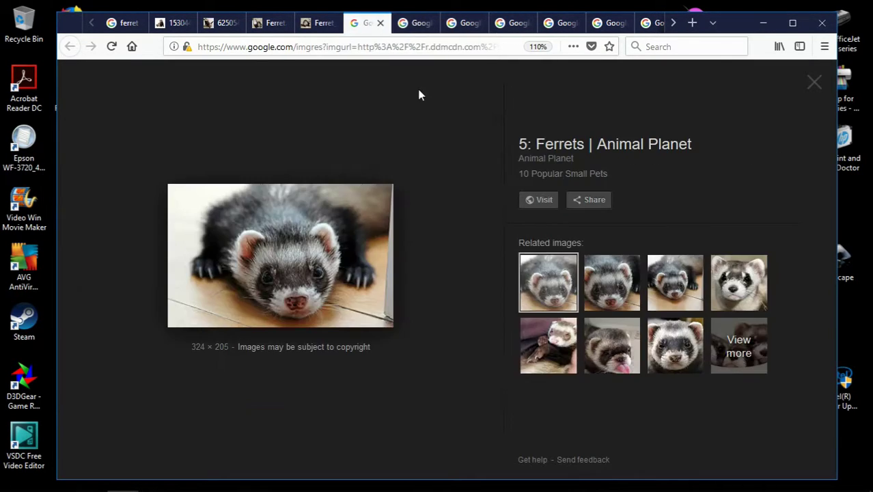
Step: Browse related ferret photos and view the close-up ferret face photo on its own
right_click(260, 217)
left_click(614, 273)
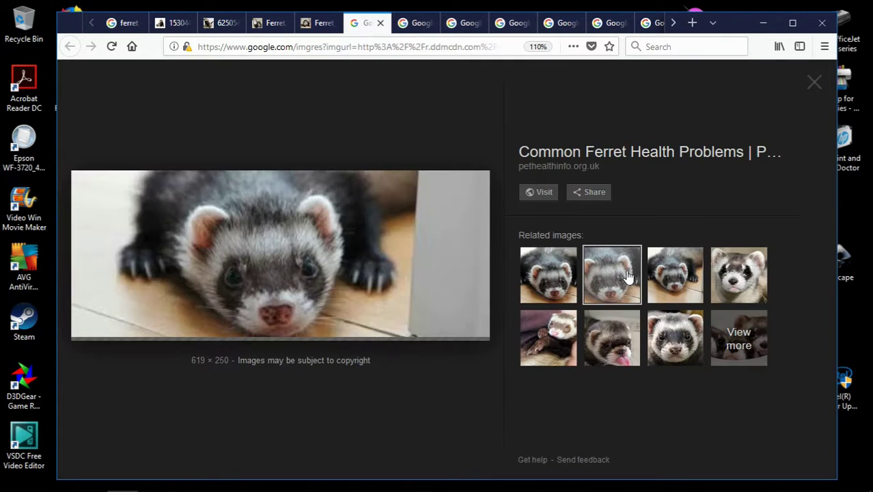
left_click(676, 275)
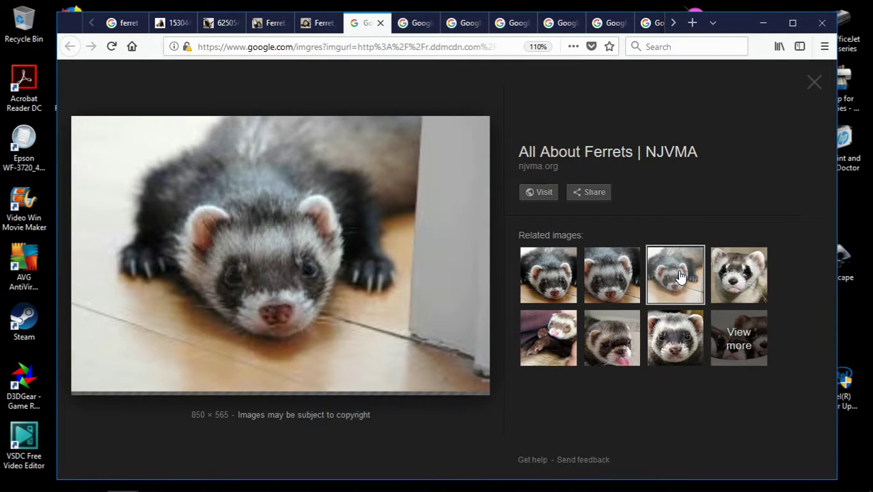
left_click(559, 342)
left_click(610, 348)
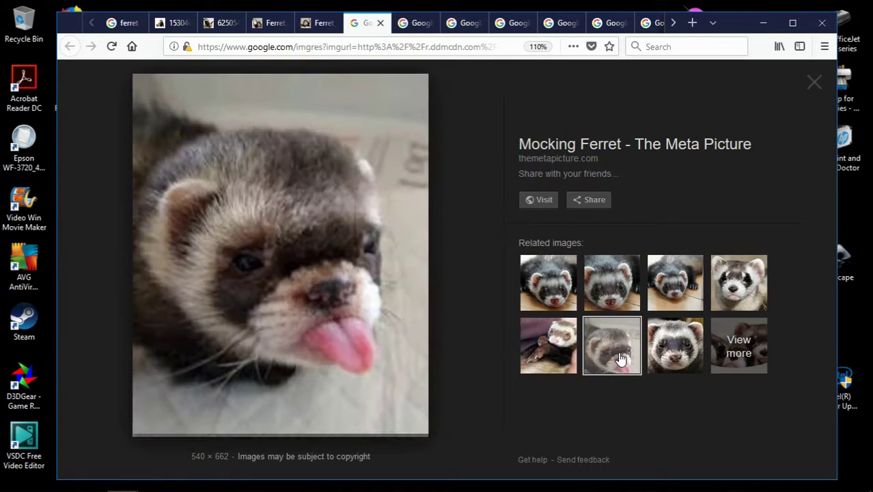
left_click(661, 350)
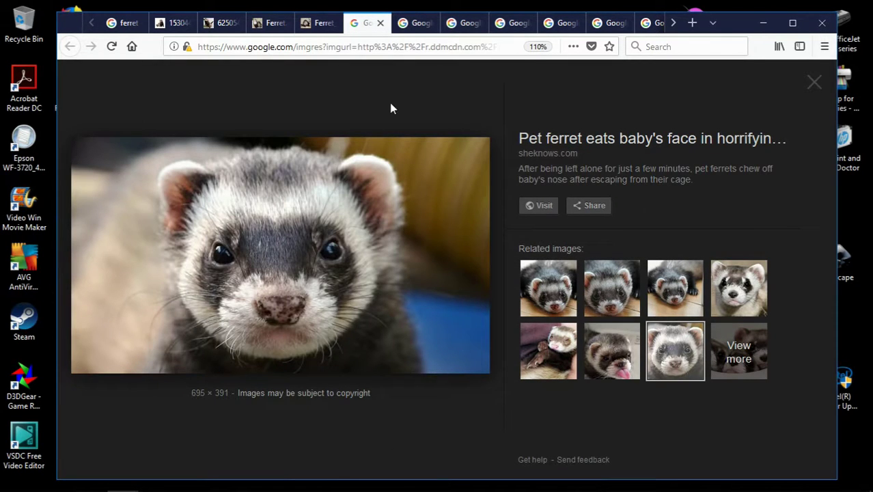
right_click(243, 230)
left_click(286, 345)
Step: Open the Owning a Ferret photo and another ferret face photo in a new tab
key("ctrl+Tab")
left_click(627, 301)
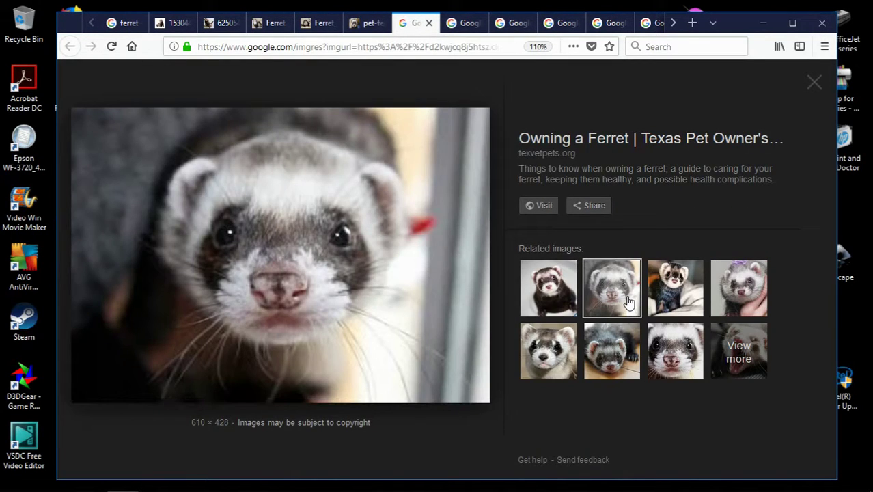
left_click(156, 189)
left_click(66, 46)
right_click(263, 215)
left_click(290, 329)
key("ctrl+shift+Tab")
Step: Browse related photos up to the male or female ferret photo, then close that tab
left_click(674, 287)
left_click(567, 355)
left_click(607, 359)
left_click(674, 357)
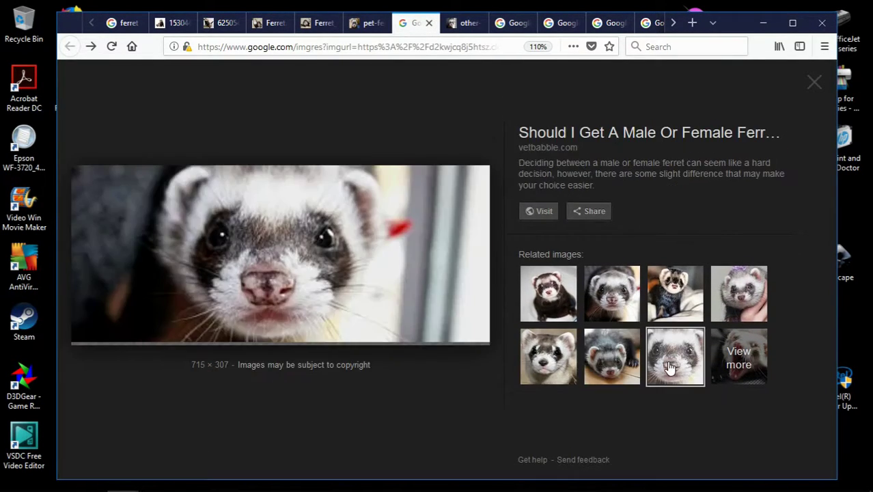
left_click(429, 23)
left_click(458, 24)
Step: Open the Chadwell ferret photo and the Why You Should Bring in Ferrets photo in new tabs
right_click(270, 157)
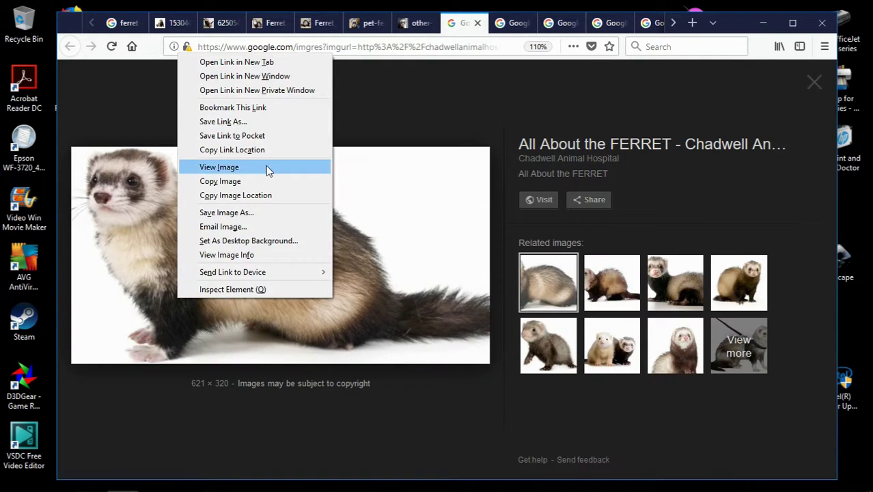
left_click(269, 168)
left_click(651, 286)
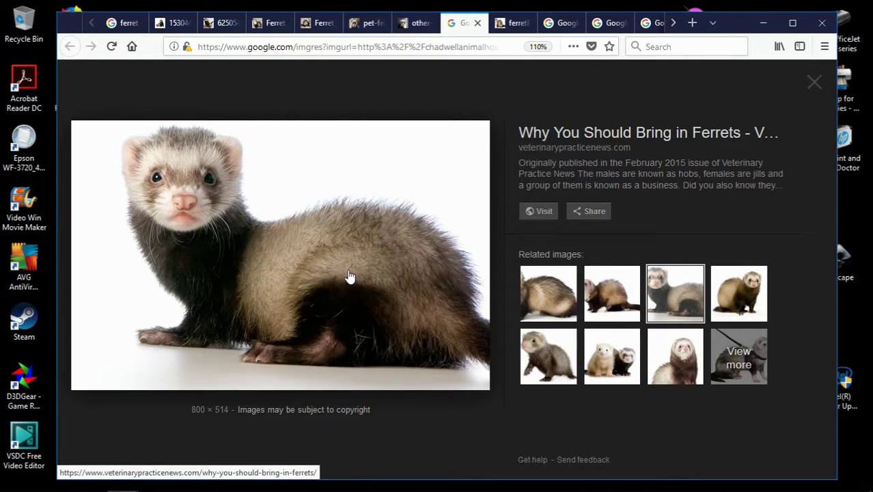
right_click(347, 225)
left_click(382, 359)
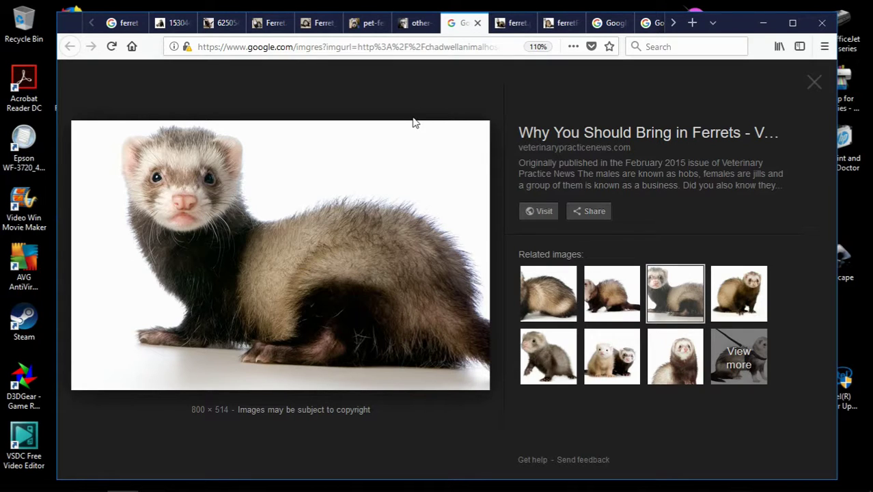
Step: Browse related photos to the two-ferret photo, then close that tab and switch to the next
left_click(724, 302)
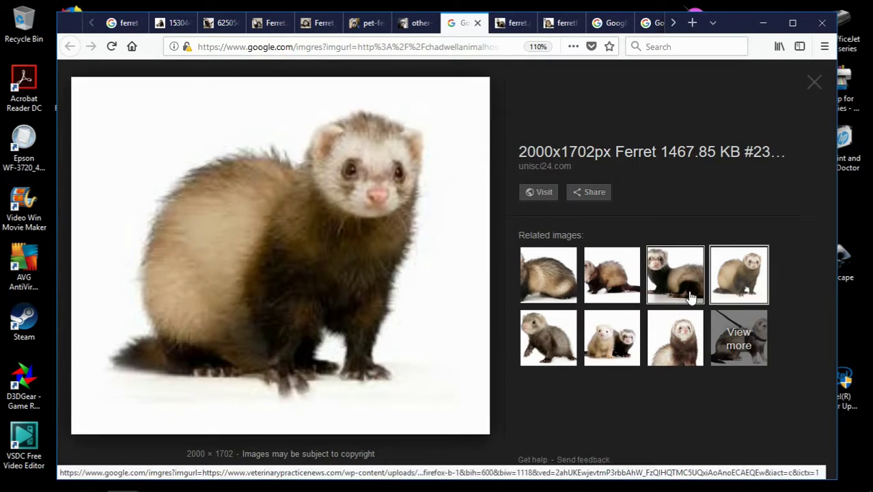
left_click(690, 297)
left_click(617, 333)
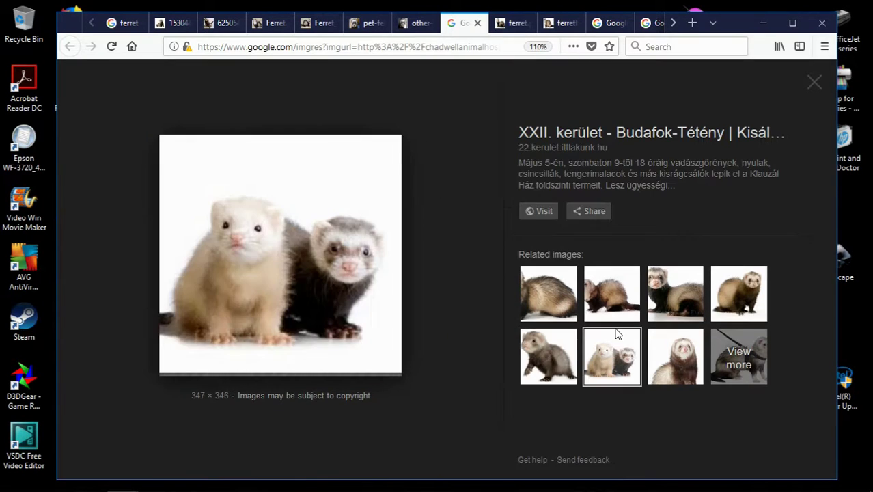
left_click(477, 22)
left_click(560, 22)
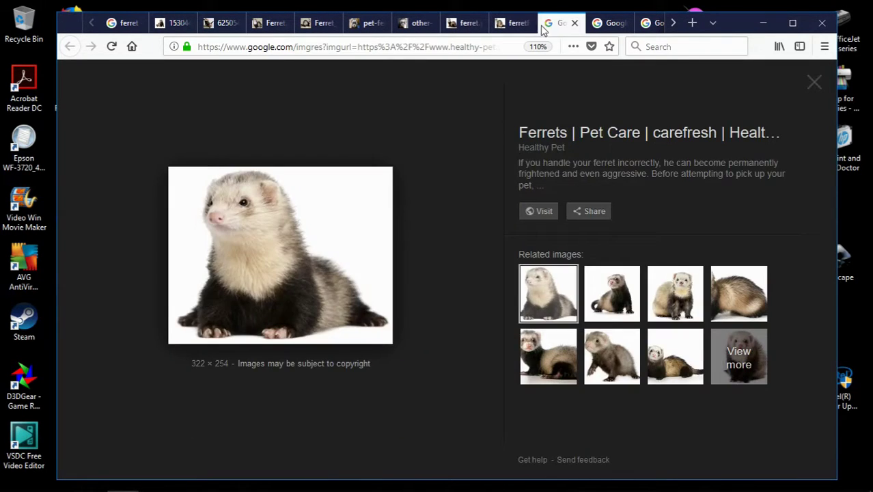
Step: Open the lying ferret photo in a new tab, then close the opened photo tab
left_click(612, 280)
left_click(632, 342)
left_click(549, 335)
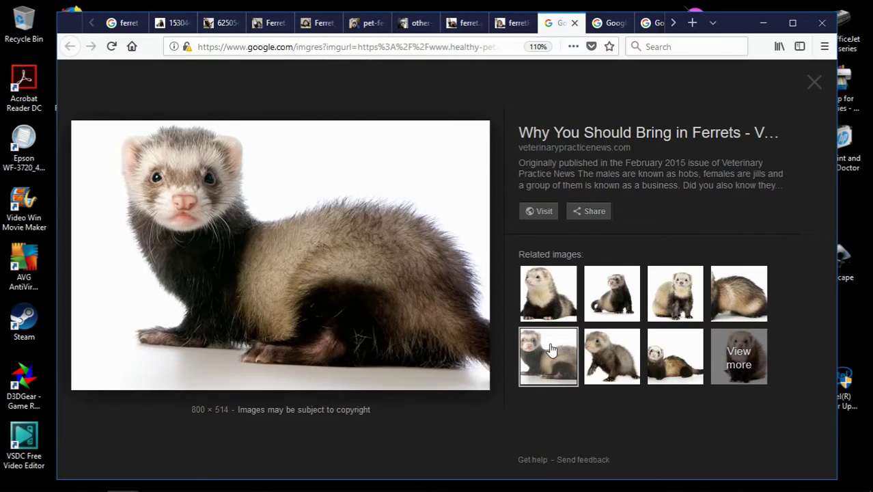
right_click(545, 344)
left_click(580, 208)
left_click(623, 23)
Step: View one more ferret photo on its own, then move on to the Ferrets: Furry and Fun tab
right_click(676, 290)
right_click(628, 292)
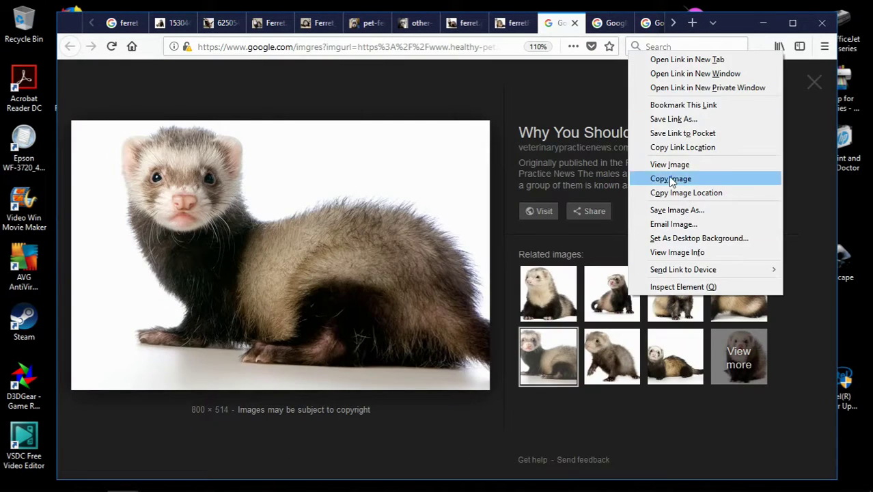
left_click(666, 162)
left_click(574, 24)
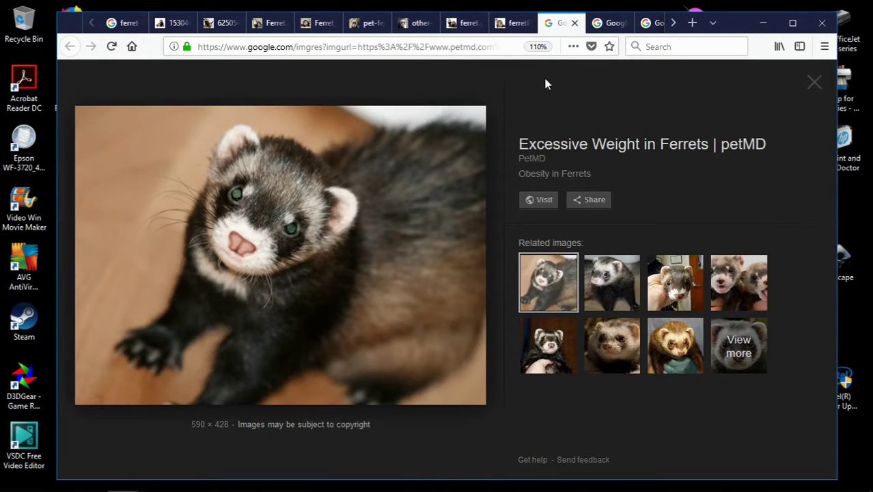
left_click(548, 345)
left_click(612, 345)
left_click(675, 281)
left_click(610, 24)
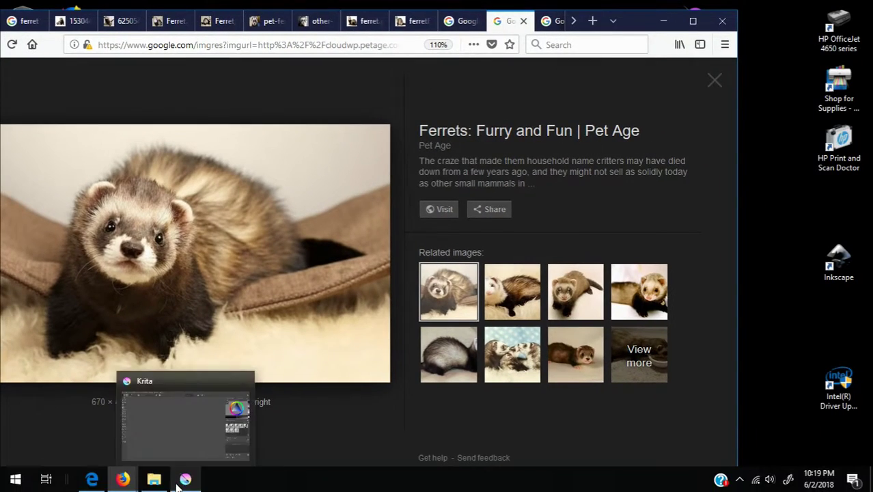
Step: Create a new blank 1800×1300 canvas in Krita
left_click(185, 479)
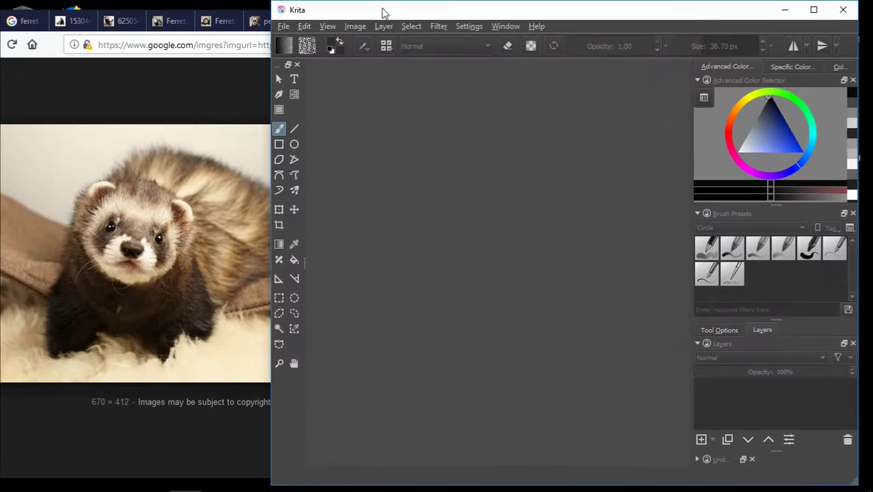
left_click(283, 26)
left_click(301, 40)
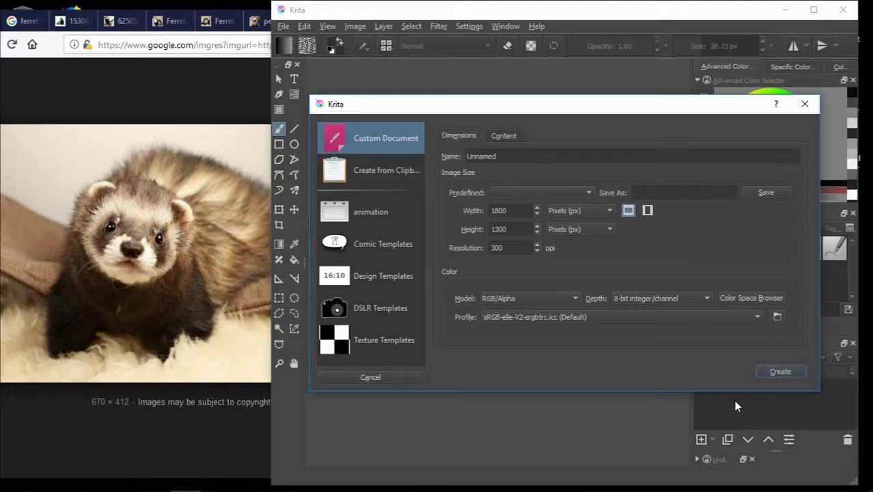
left_click(779, 371)
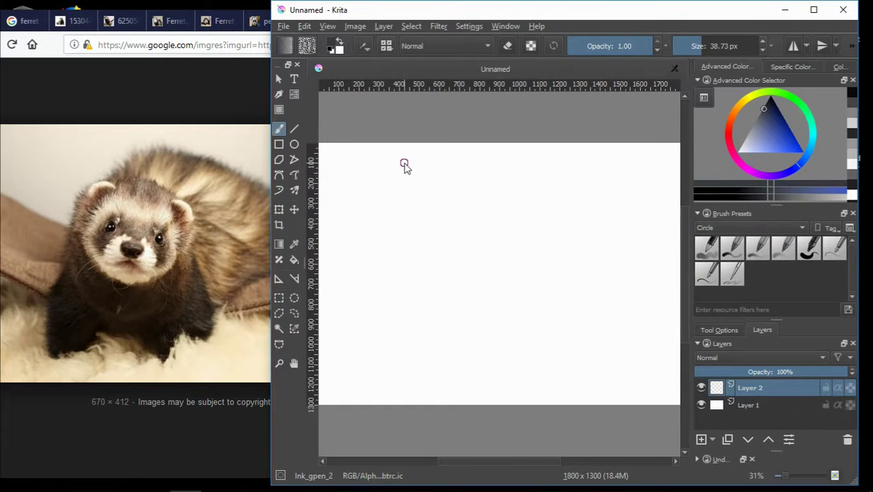
Step: Rough in quick ferret head, back, leg and belly strokes, then undo them
left_click_drag(429, 229, 424, 261)
left_click_drag(417, 191, 383, 229)
left_click_drag(478, 219, 587, 341)
left_click_drag(410, 259, 450, 369)
left_click_drag(478, 348, 588, 334)
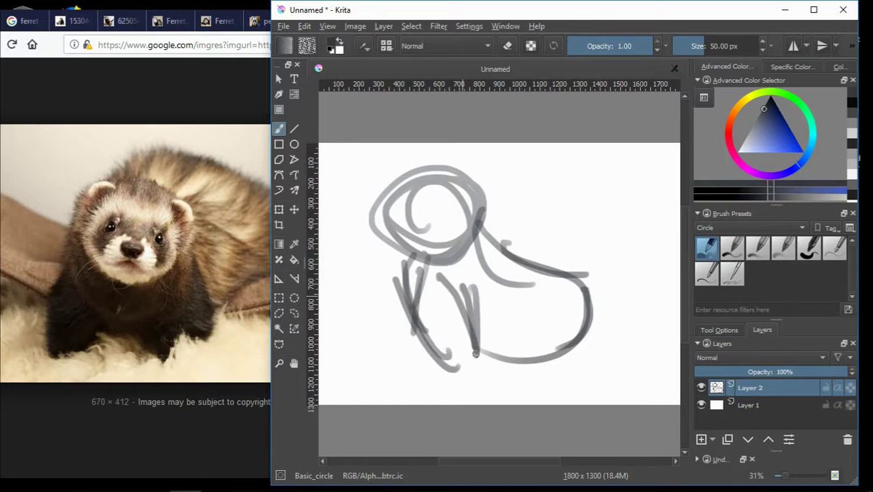
left_click_drag(505, 253, 628, 341)
key("ctrl+z")
key("ctrl+z")
key("ctrl+z")
key("ctrl+z")
Step: Cycle through the ferret reference tabs, ending on the Wikimedia Ferret_2008 photo on a cream blanket
left_click(27, 21)
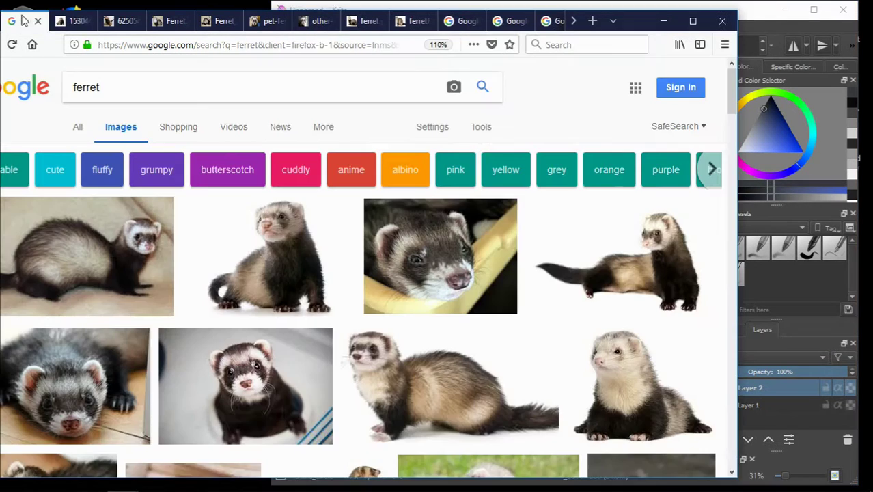
left_click(74, 21)
left_click(126, 21)
left_click(164, 21)
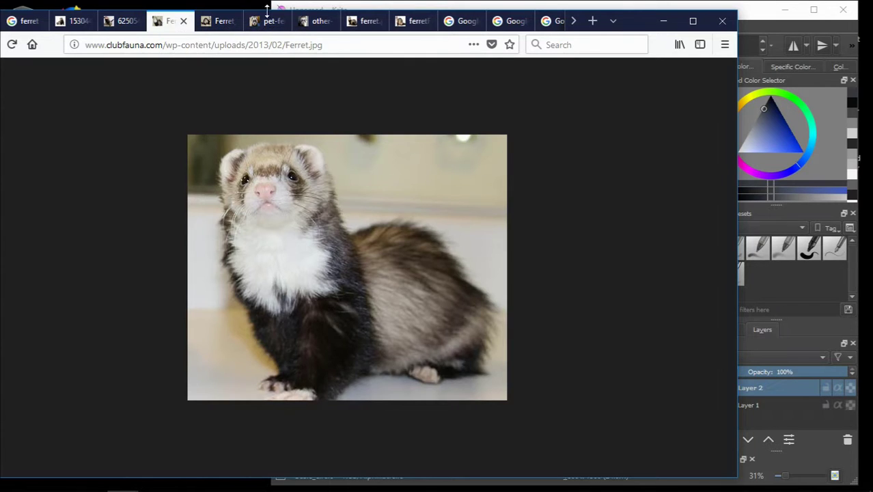
key("ctrl+Tab")
key("ctrl+Tab")
left_click(127, 21)
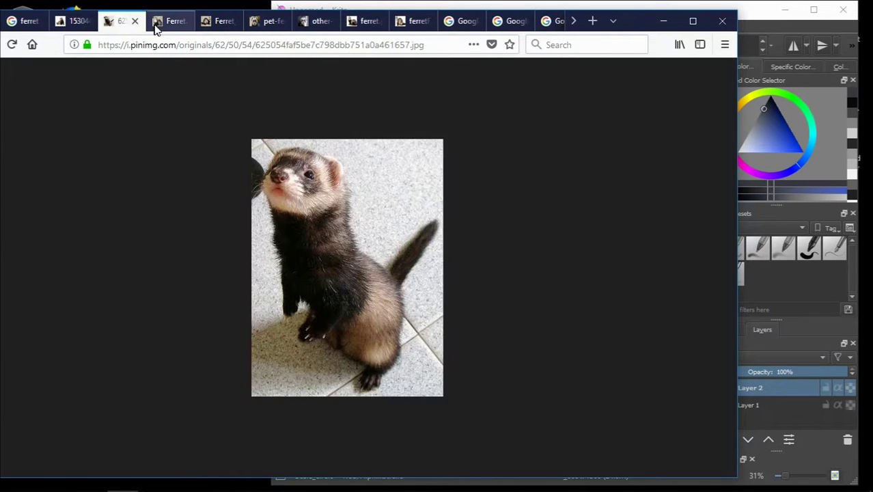
left_click(413, 21)
left_click(366, 21)
left_click(256, 21)
left_click(219, 21)
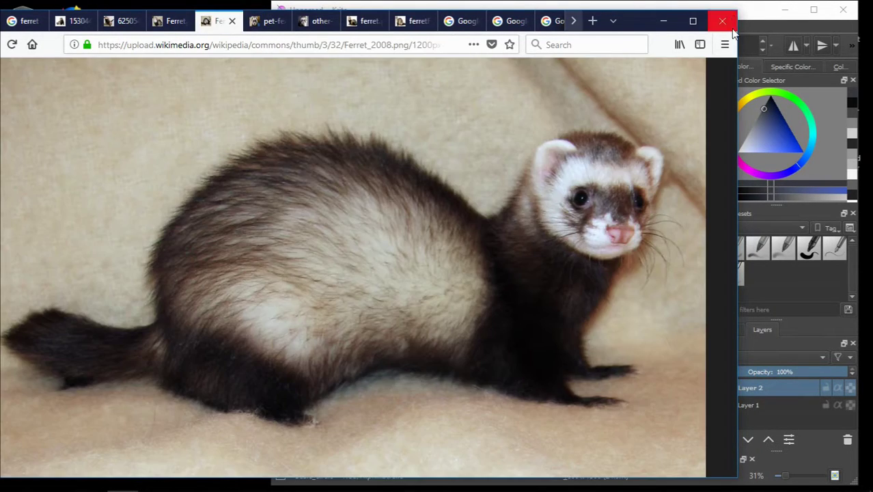
key("alt+Tab")
Step: Sketch the ferret's round head, fur strands, long body, tail and zigzag feet
mouse_move(451, 181)
left_mouse_down()
mouse_move(427, 239)
mouse_move(451, 203)
mouse_move(413, 270)
left_mouse_up()
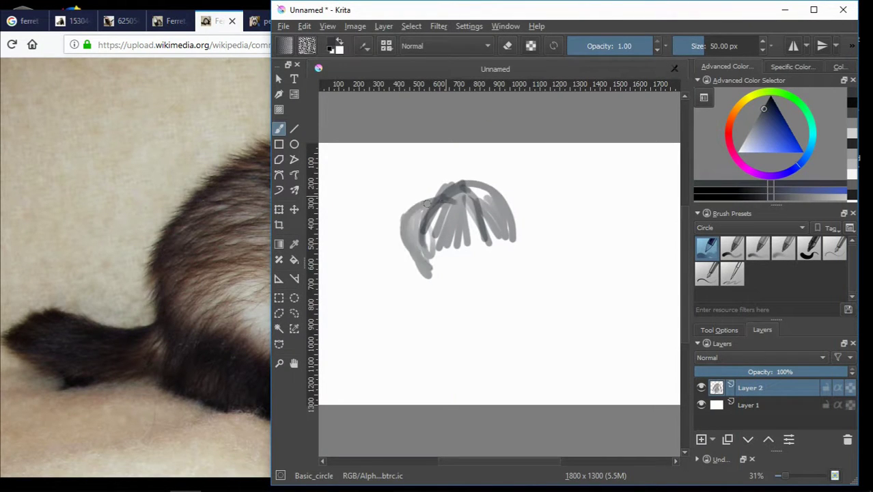
left_click_drag(406, 225, 530, 235)
mouse_move(410, 273)
left_mouse_down()
mouse_move(526, 225)
mouse_move(560, 276)
left_mouse_up()
left_click_drag(444, 273, 434, 334)
left_click_drag(413, 273, 495, 331)
mouse_move(519, 229)
left_mouse_down()
mouse_move(642, 286)
mouse_move(638, 321)
left_mouse_up()
mouse_move(666, 243)
left_mouse_down()
mouse_move(594, 348)
mouse_move(605, 324)
left_mouse_up()
left_click_drag(420, 283, 444, 335)
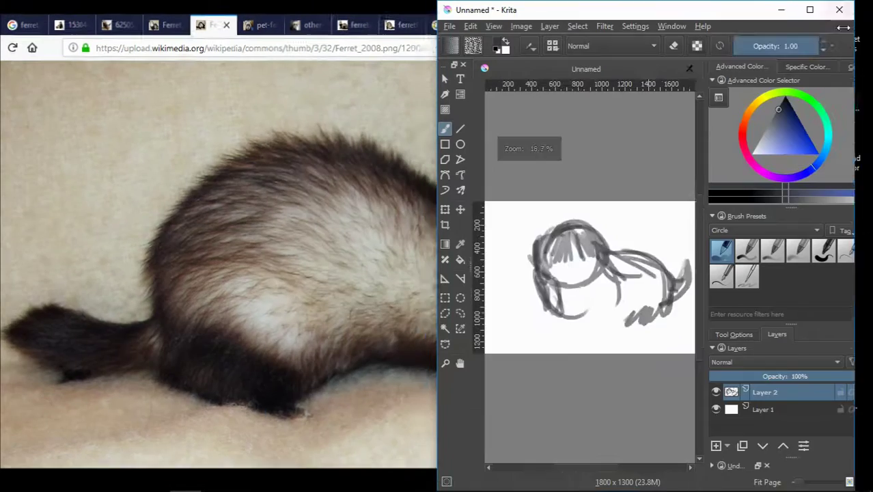
Step: Move the Firefox reference window left so the canvas is visible
left_click(628, 25)
left_click(568, 28)
left_click_drag(568, 27, 325, 24)
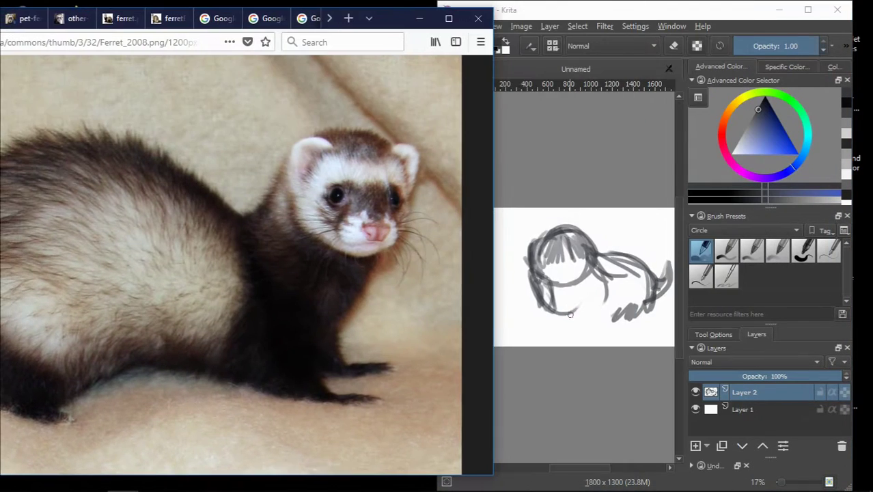
left_click(549, 266)
Step: Darken strokes on the body's lower left and right, and test moving the sketch down before undoing
left_click_drag(526, 289, 539, 319)
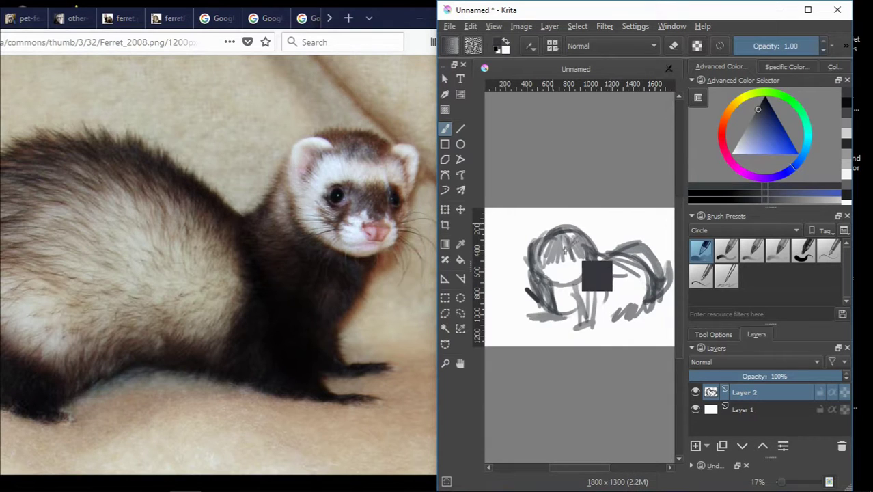
left_click_drag(618, 254, 635, 316)
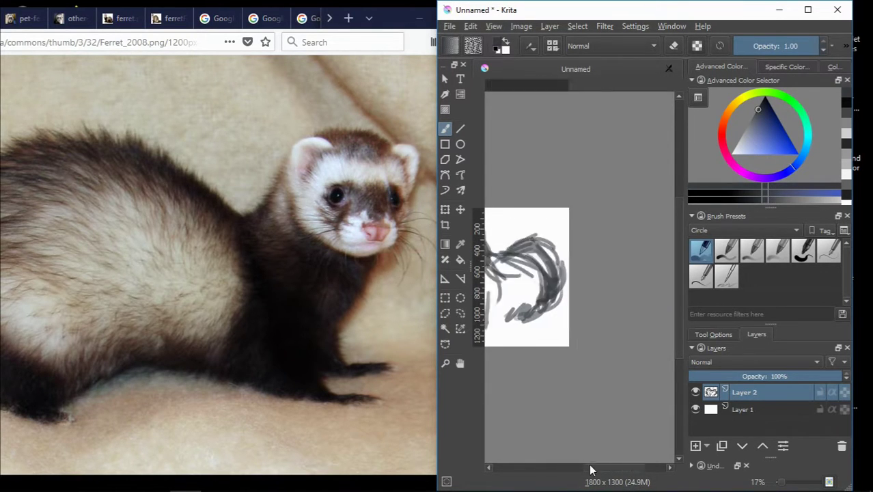
key("t")
left_click_drag(571, 273, 574, 386)
key("ctrl+z")
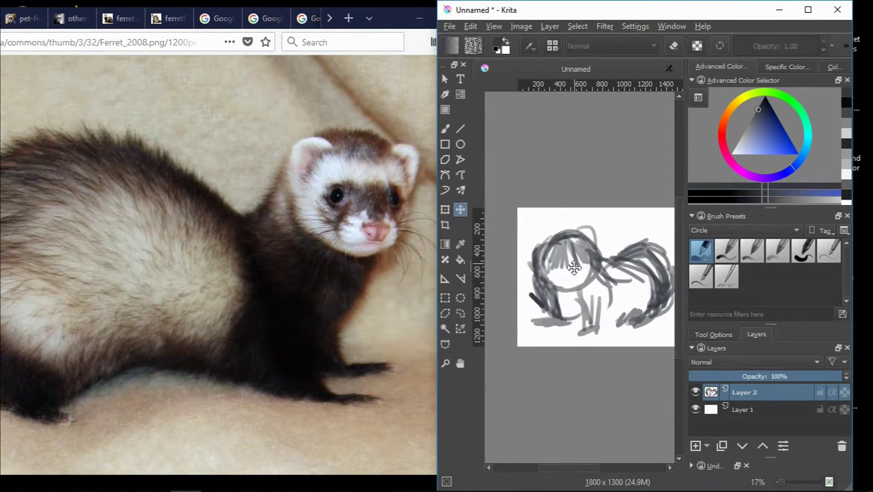
key("b")
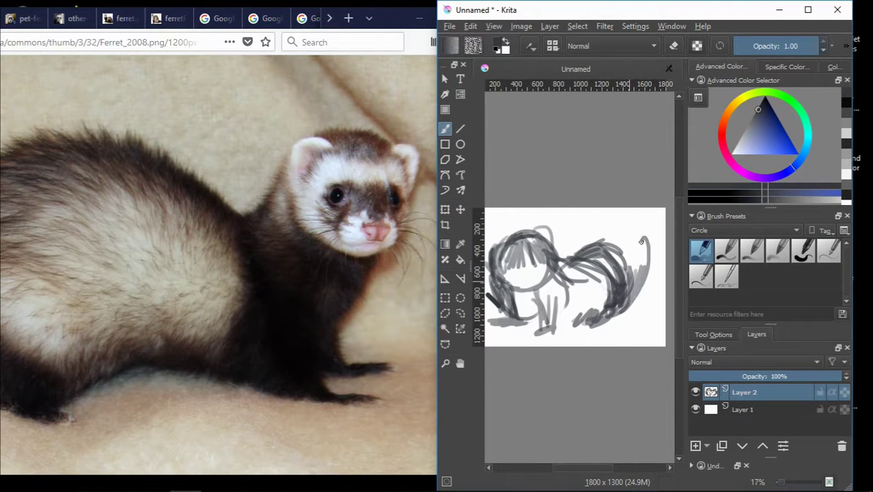
Step: Add dark strokes to the right-hand body and the outline over the head
left_click_drag(633, 252, 617, 274)
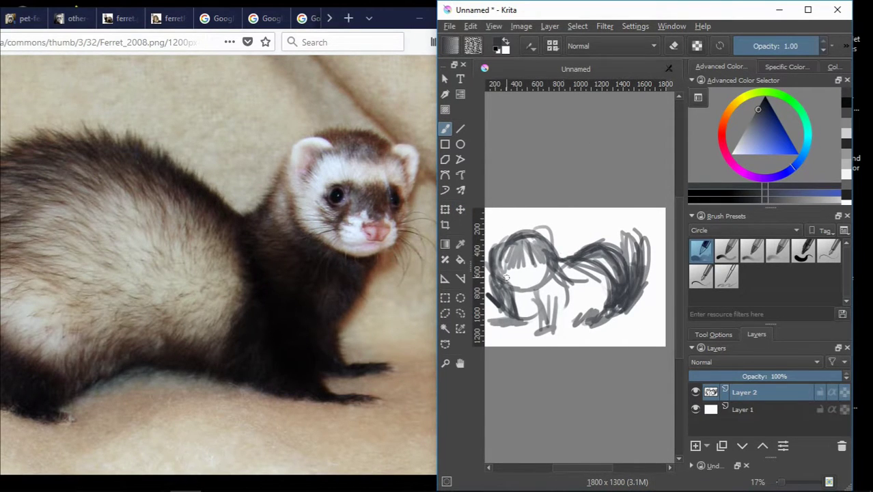
scroll(580, 259, "up", 2)
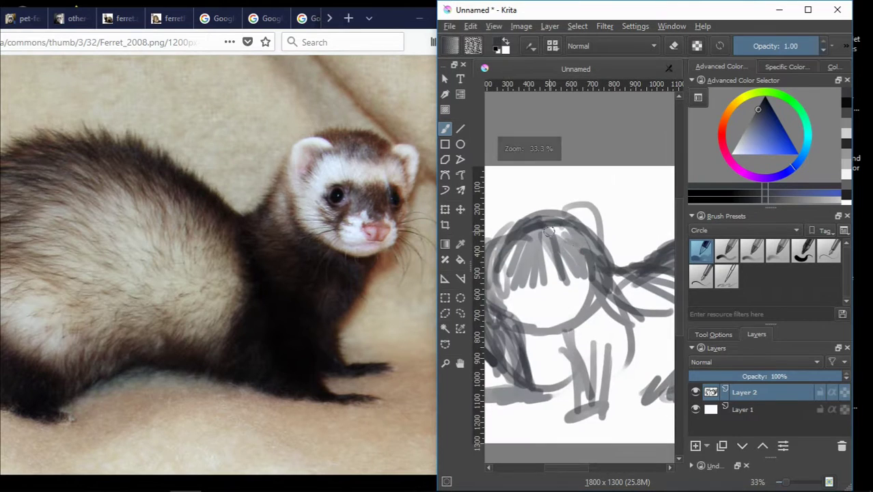
left_click_drag(546, 224, 603, 263)
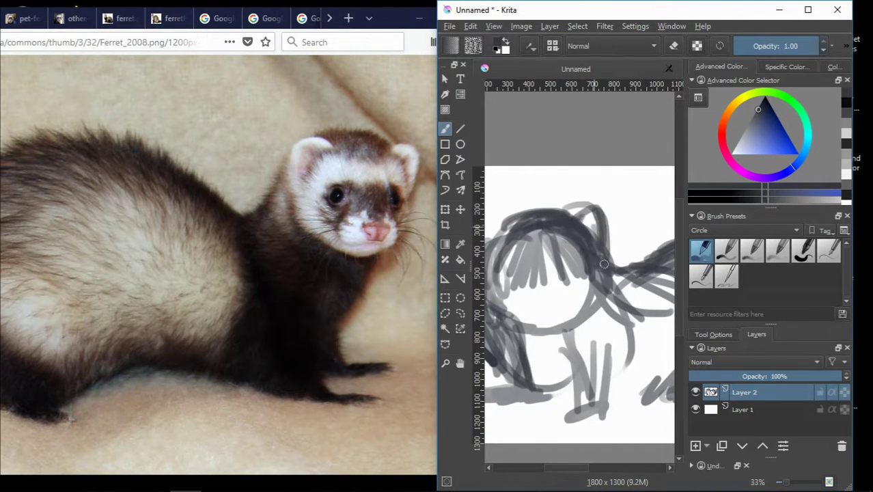
mouse_move(573, 469)
left_mouse_down()
mouse_move(562, 469)
mouse_move(602, 470)
left_mouse_up()
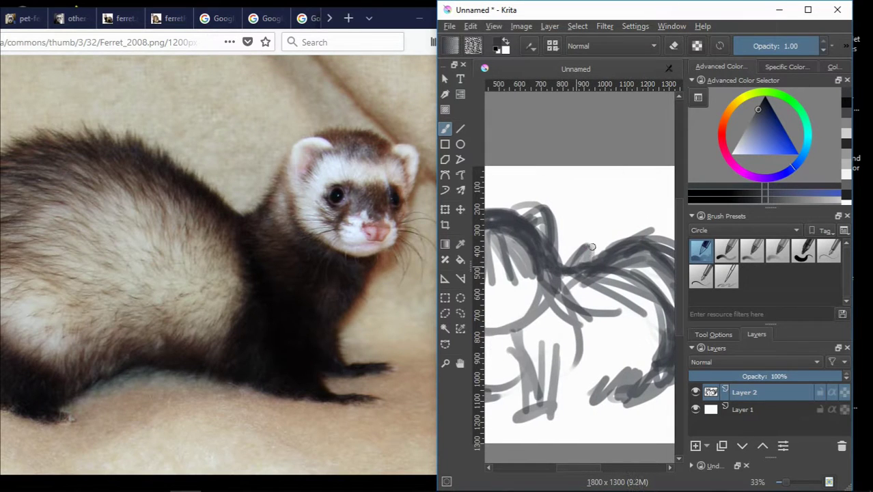
scroll(631, 228, "down", 1)
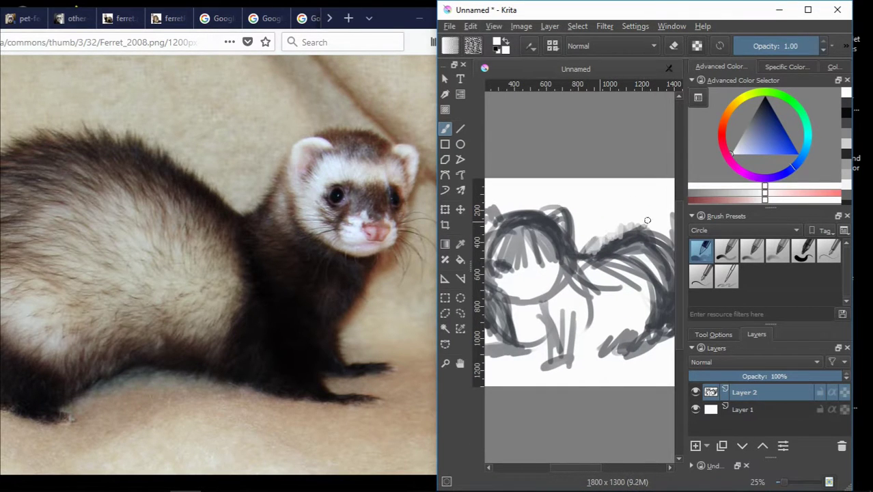
left_click_drag(601, 469, 615, 469)
Step: Pick a dark grey, reset to black, and paint darker curves along the body, ending on white
left_click(582, 245, "ctrl")
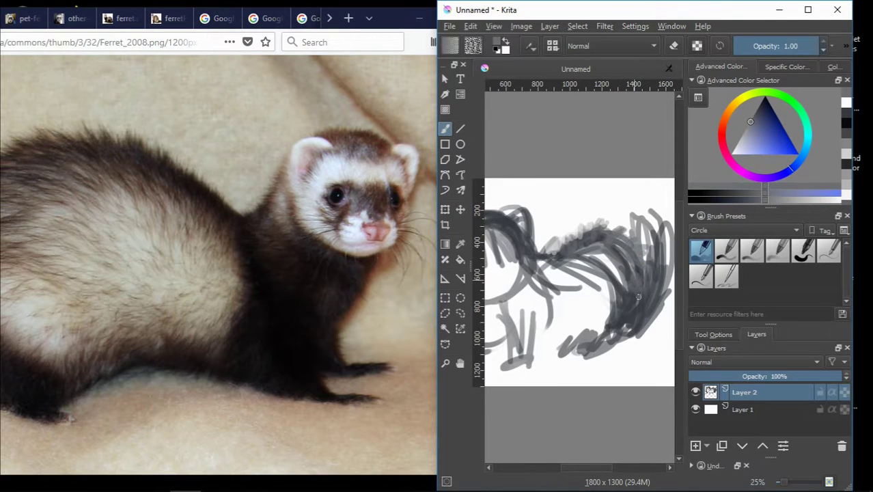
left_click(497, 51)
left_click_drag(657, 270, 629, 345)
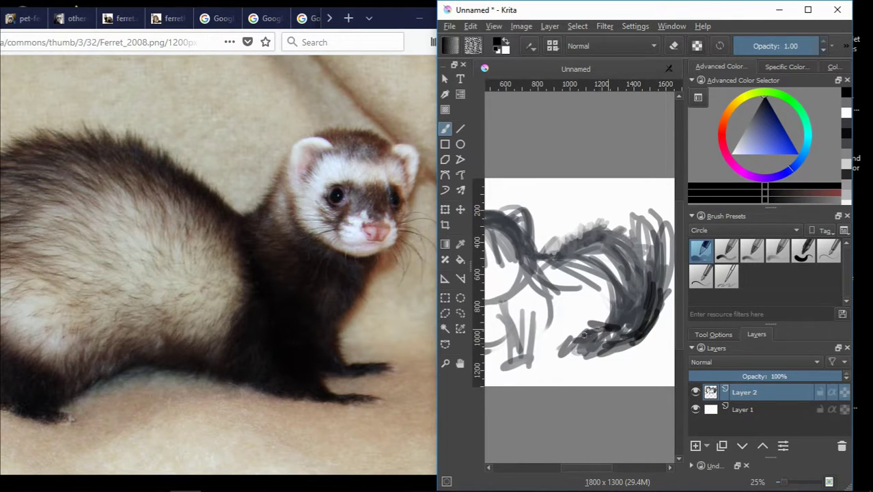
left_click_drag(595, 469, 577, 469)
left_click_drag(509, 266, 559, 357)
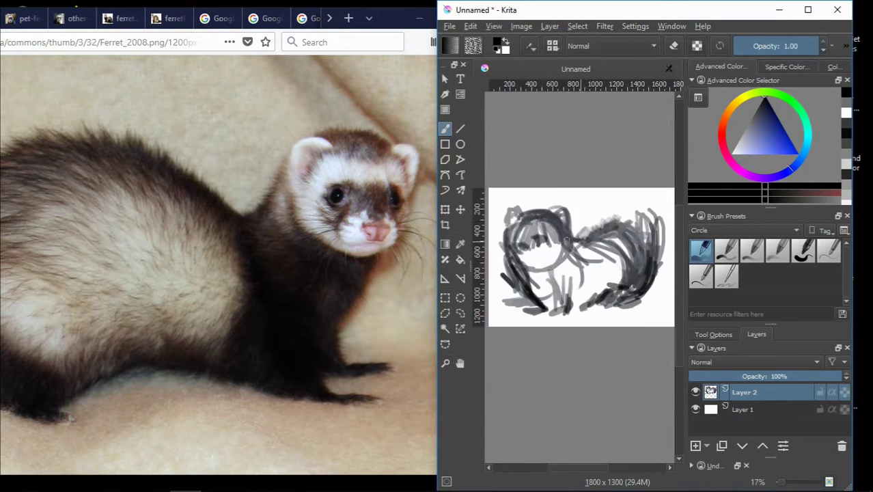
scroll(576, 240, "up", 1)
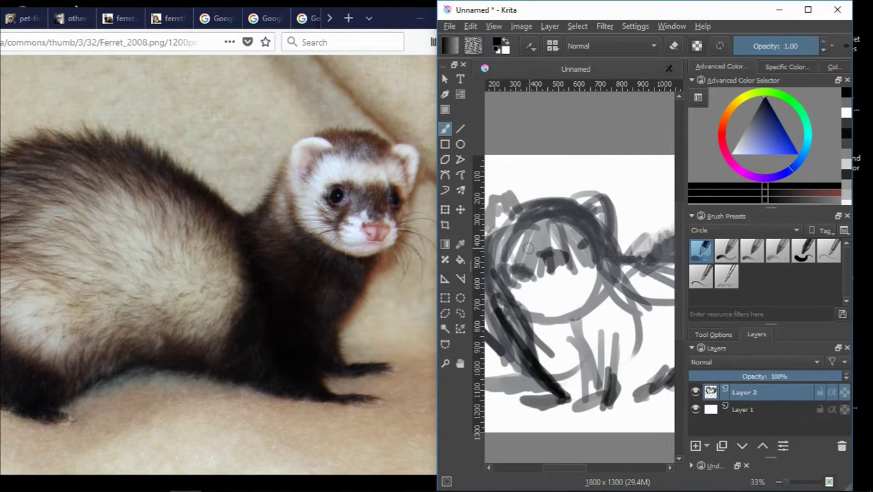
key("x")
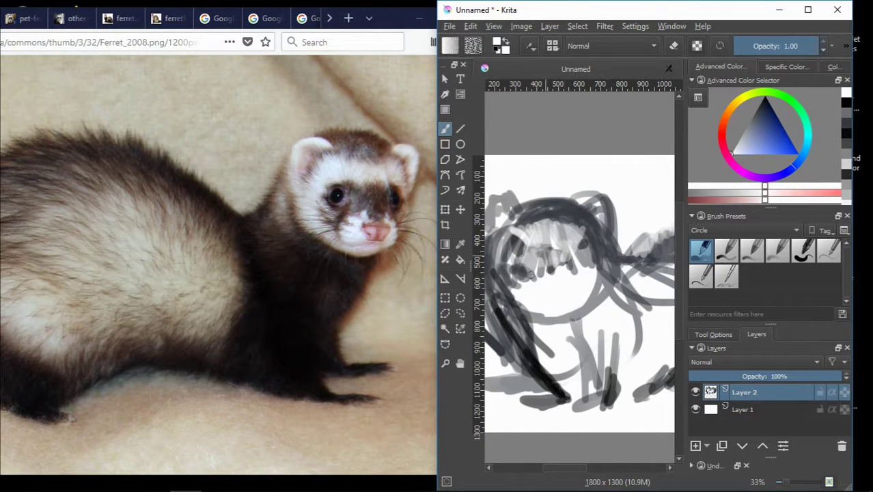
Step: Paint white highlights over the ferret's face and a dark grey nose stroke
left_click(544, 258, "ctrl")
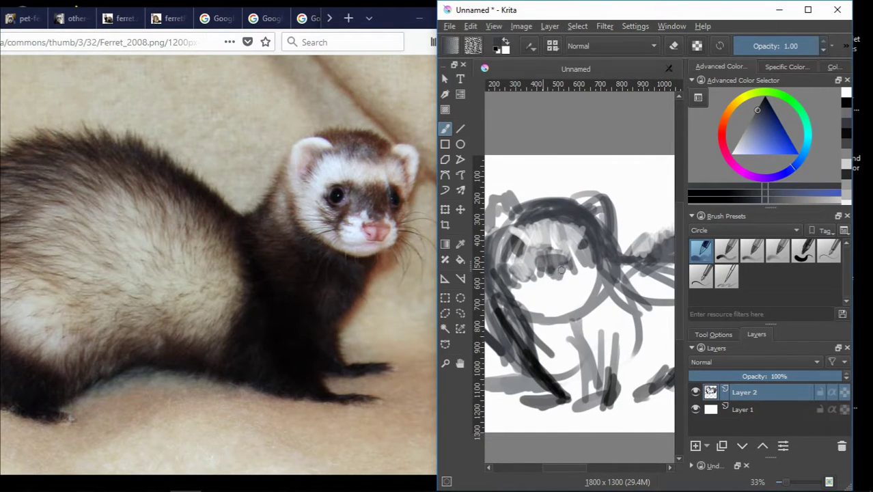
key("x")
mouse_move(557, 273)
left_mouse_down()
mouse_move(540, 256)
mouse_move(574, 269)
left_mouse_up()
key("x")
key("x")
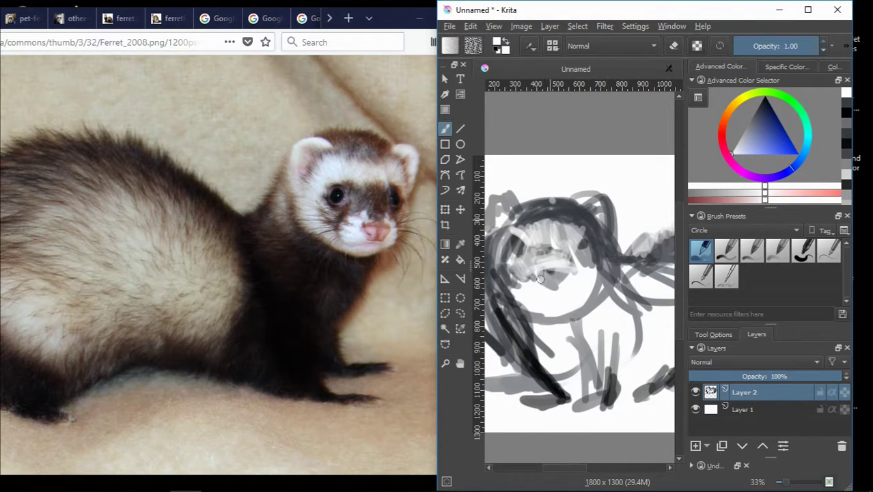
key("x")
left_click_drag(544, 276, 553, 283)
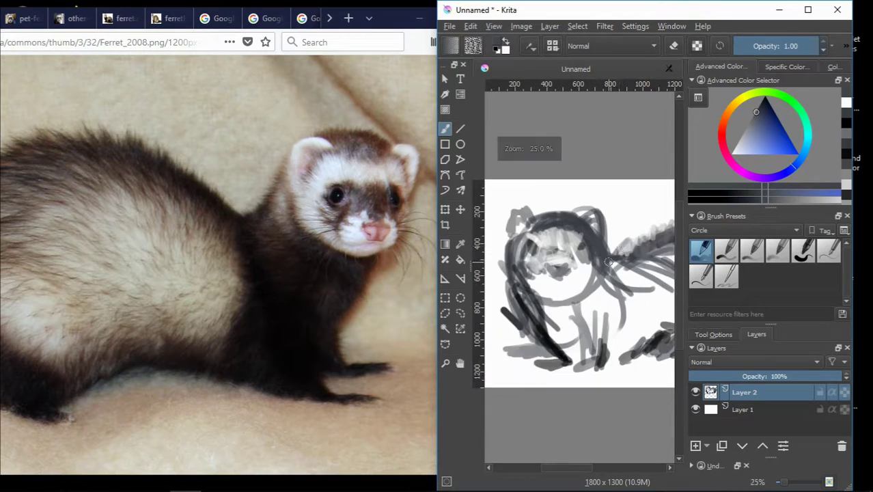
Step: Sample a darker grey from the sketch and paint a dark curve around the muzzle
scroll(587, 258, "up", 1)
scroll(578, 235, "down", 1)
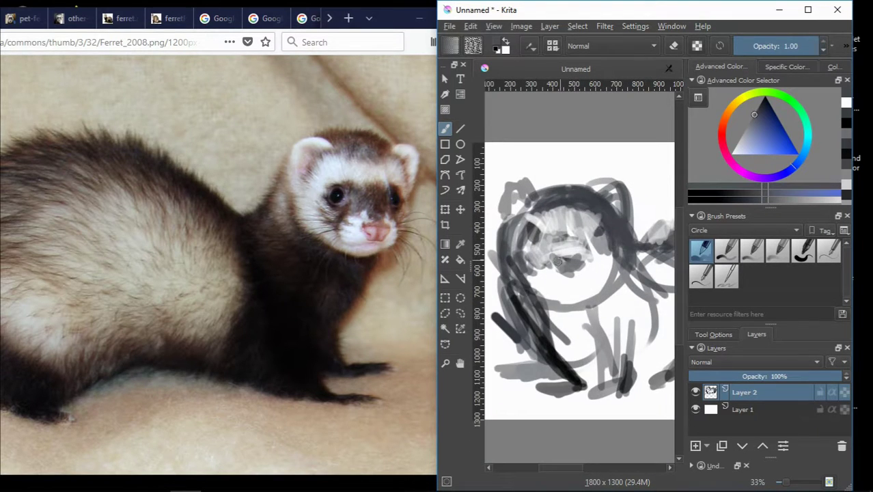
scroll(581, 263, "up", 3)
scroll(567, 256, "down", 2)
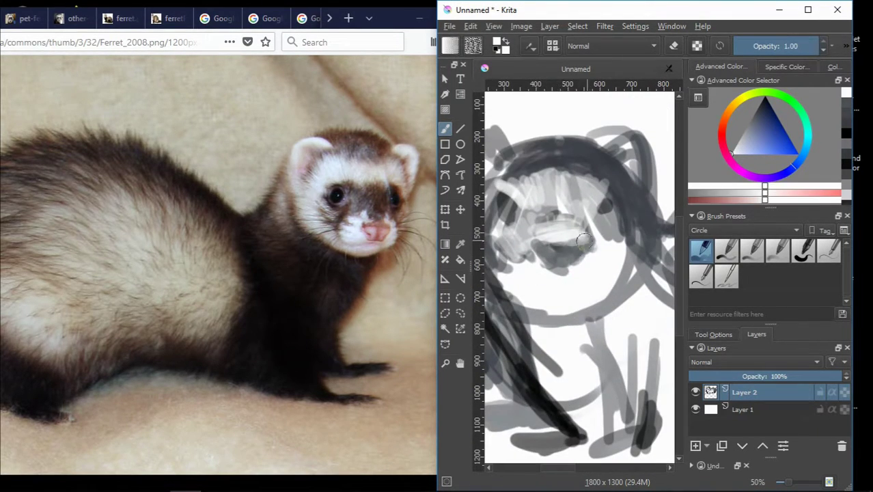
key("x")
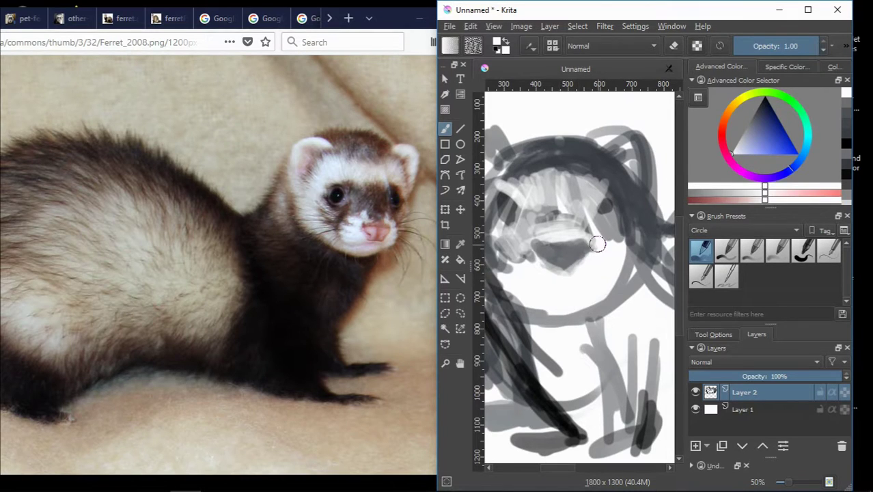
left_click(546, 253, "ctrl")
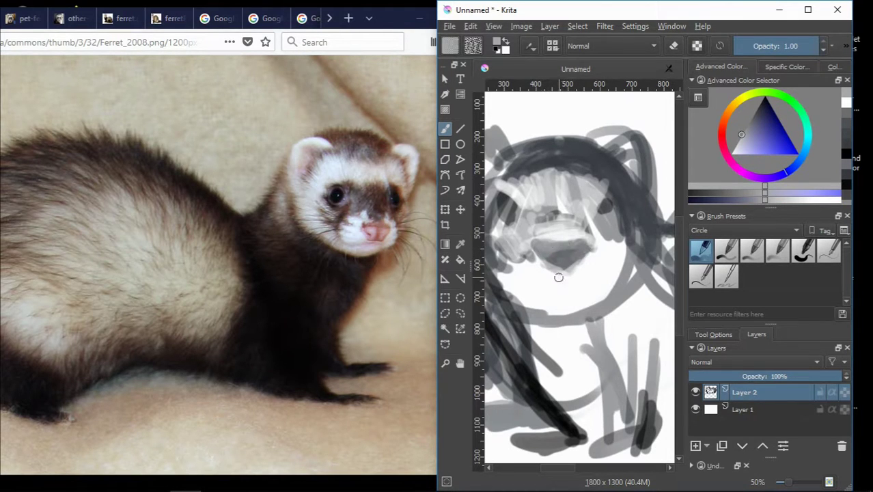
scroll(522, 293, "down", 3)
scroll(546, 277, "up", 3)
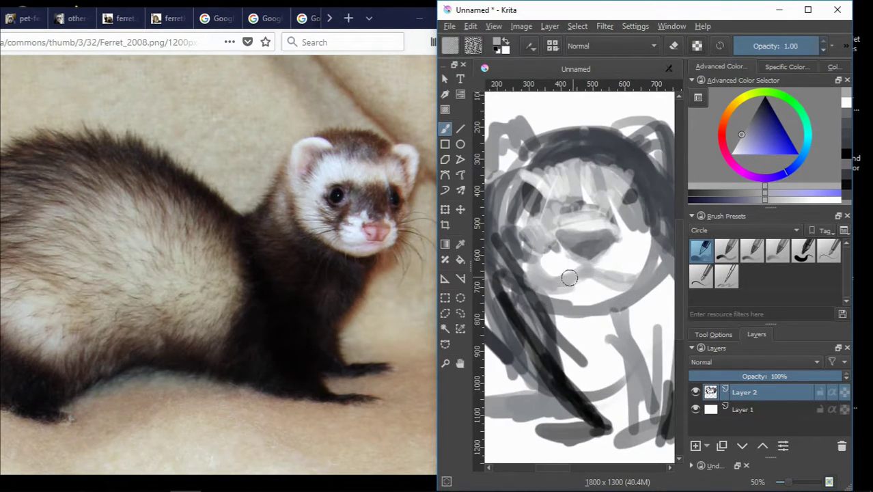
left_click(618, 278, "ctrl")
left_click_drag(646, 232, 604, 276)
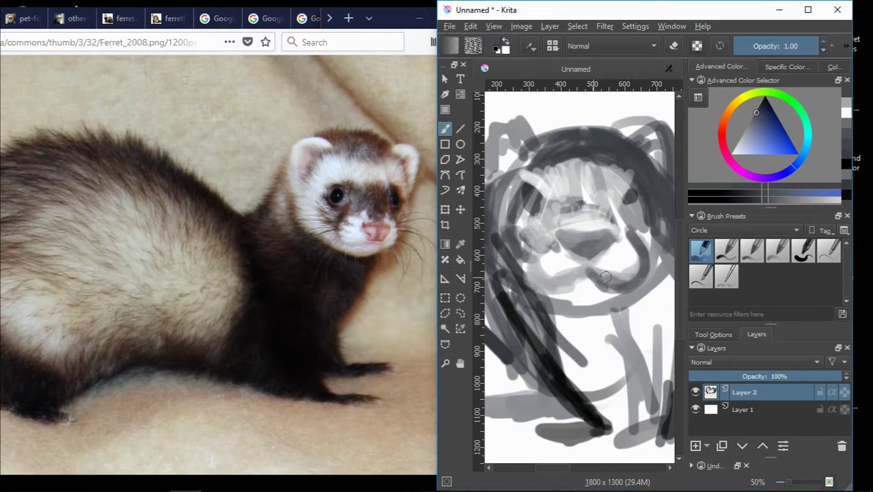
Step: Brighten the face and snout with light strokes and darken the area under the snout
key("x")
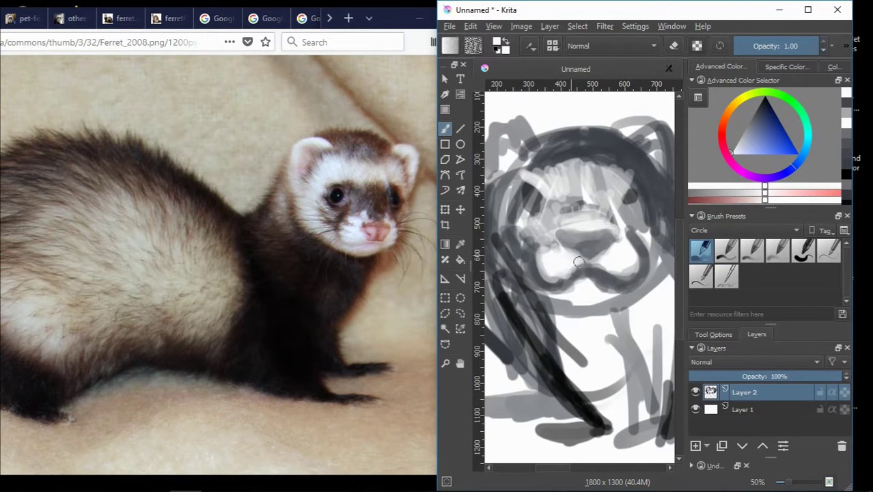
left_click(618, 167, "ctrl")
scroll(601, 287, "down", 1)
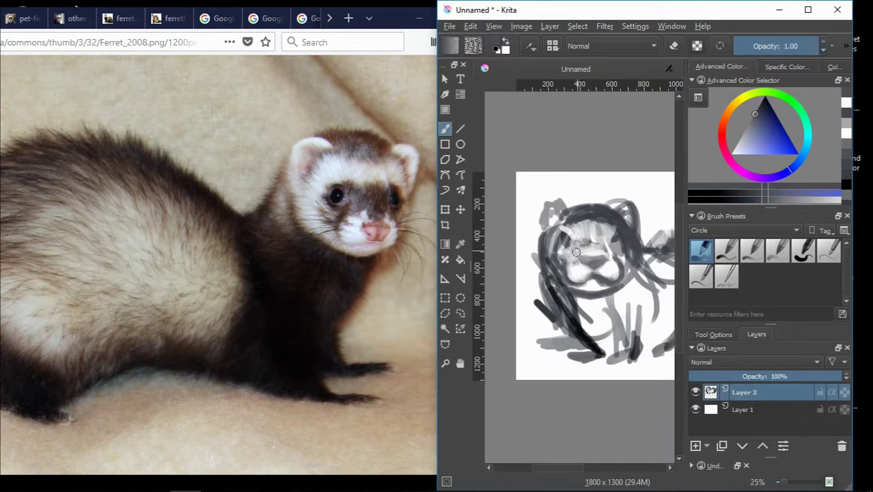
left_click_drag(546, 232, 559, 259)
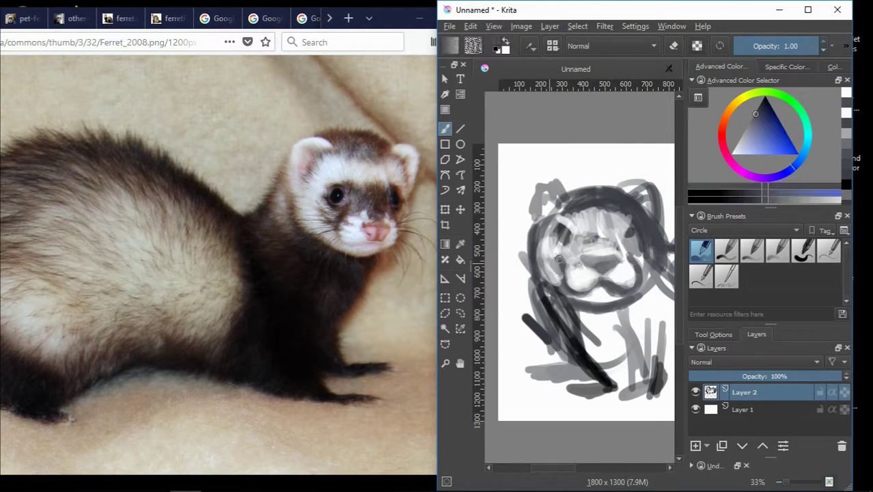
left_click_drag(643, 267, 565, 281)
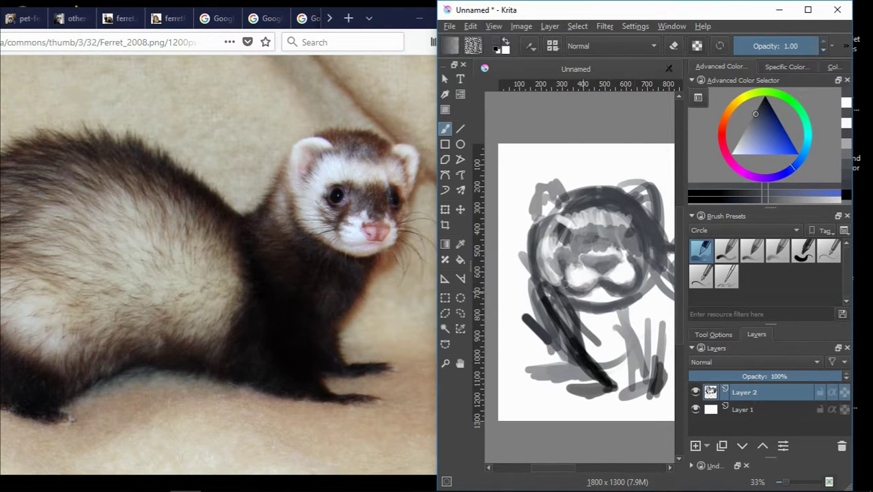
scroll(553, 252, "up", 3)
scroll(556, 242, "down", 3)
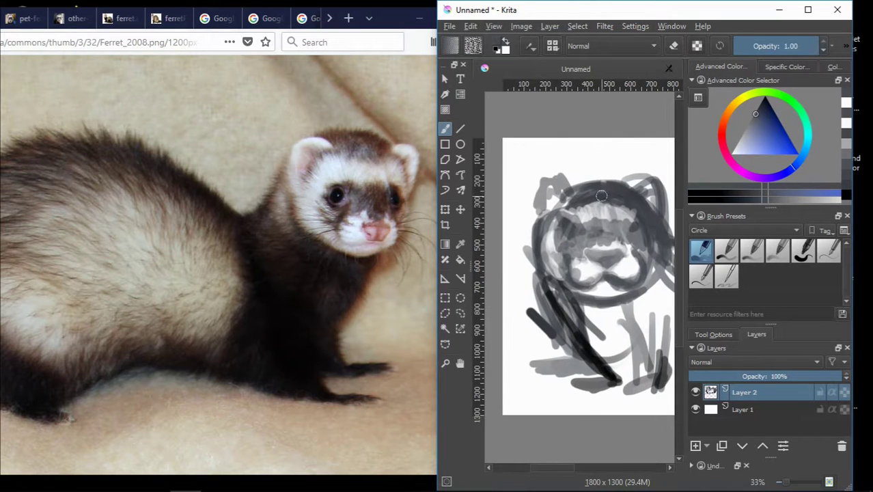
key("x")
scroll(568, 217, "up", 1)
scroll(526, 239, "down", 1)
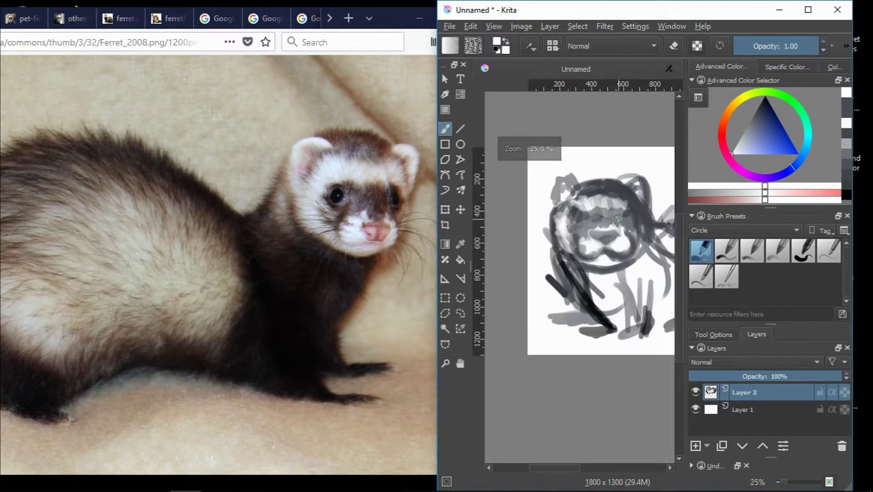
scroll(614, 192, "up", 3)
scroll(614, 188, "down", 2)
scroll(603, 186, "up", 1)
scroll(604, 186, "down", 2)
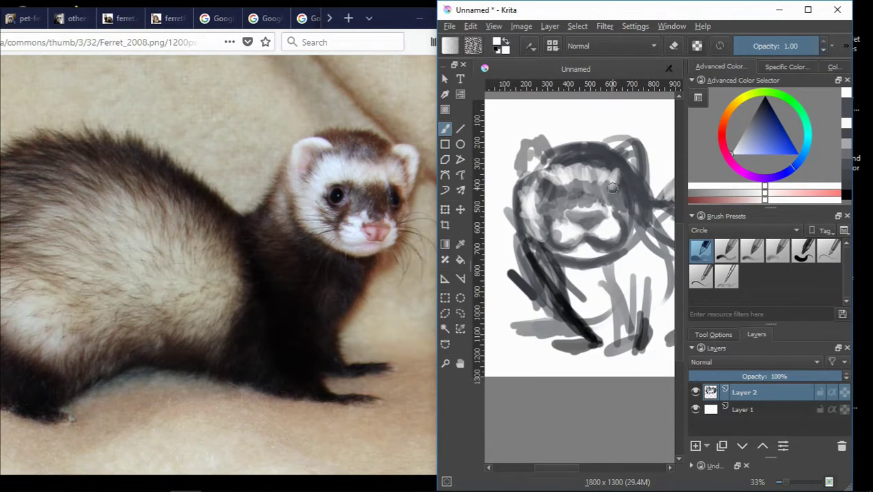
scroll(636, 192, "up", 2)
scroll(542, 244, "down", 2)
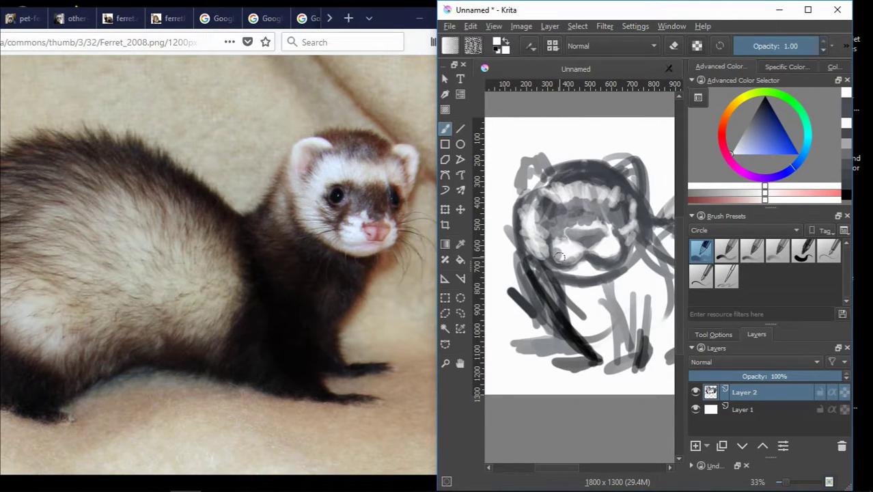
scroll(560, 271, "up", 3)
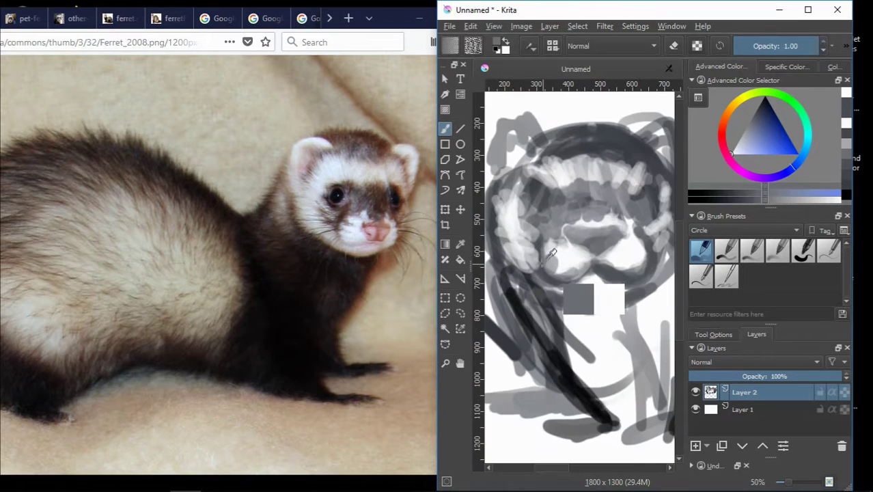
scroll(625, 275, "down", 2)
scroll(554, 191, "down", 2)
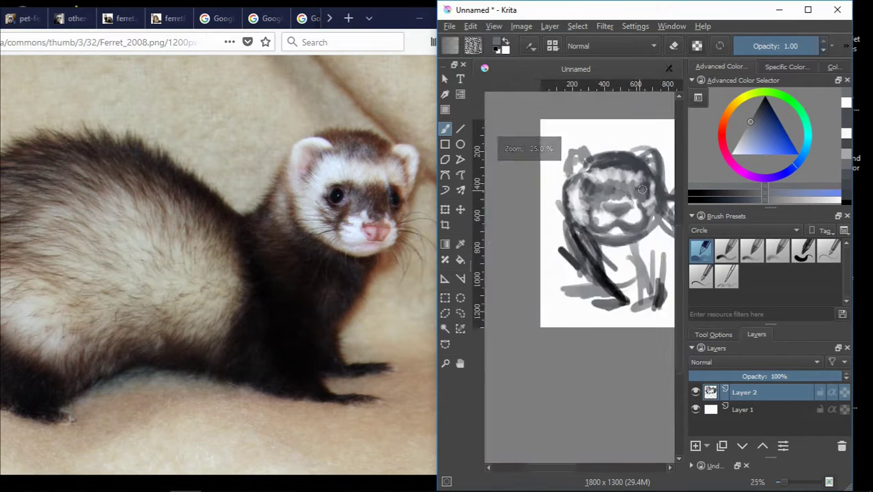
Step: Show a new standing-ferret reference photo in a widened Firefox, then return to the full Krita sketch
left_click(265, 18)
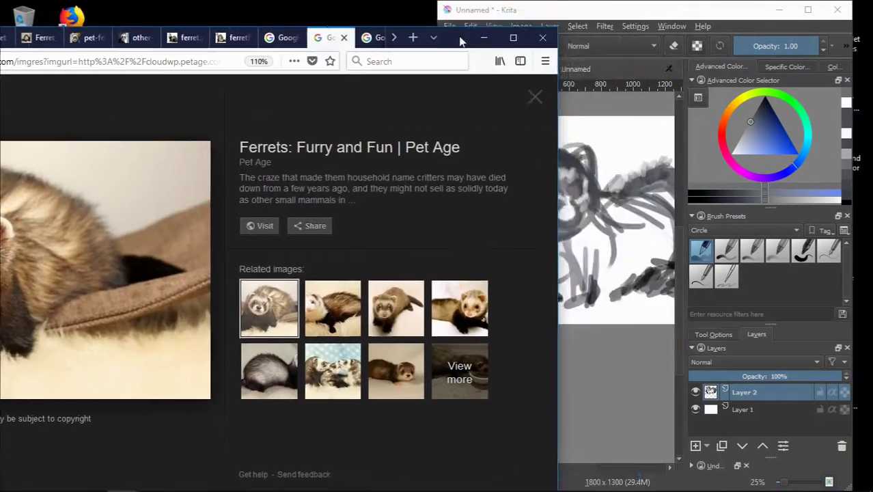
left_click_drag(492, 76, 694, 76)
left_click(373, 22)
left_click(778, 10)
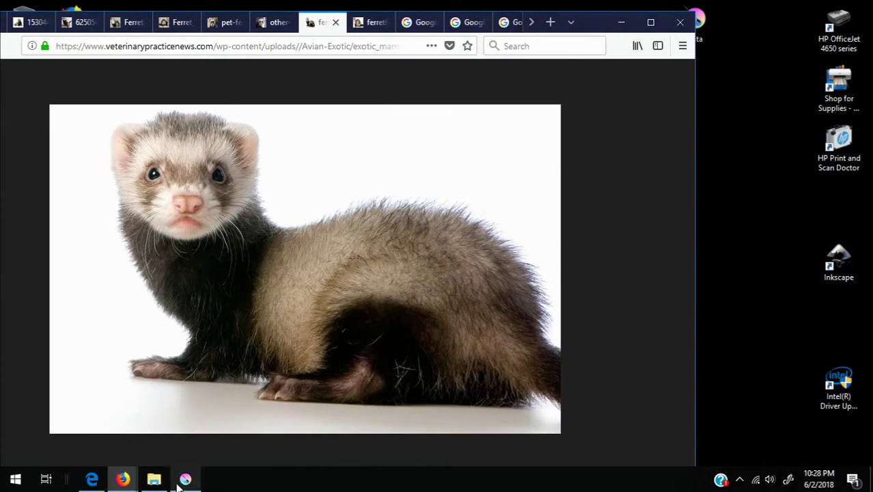
left_click(186, 478)
mouse_move(571, 468)
left_mouse_down()
mouse_move(555, 469)
mouse_move(565, 469)
left_mouse_up()
Step: Hatch near-black strokes down the ferret's flank, chest and body
left_click(508, 237, "ctrl")
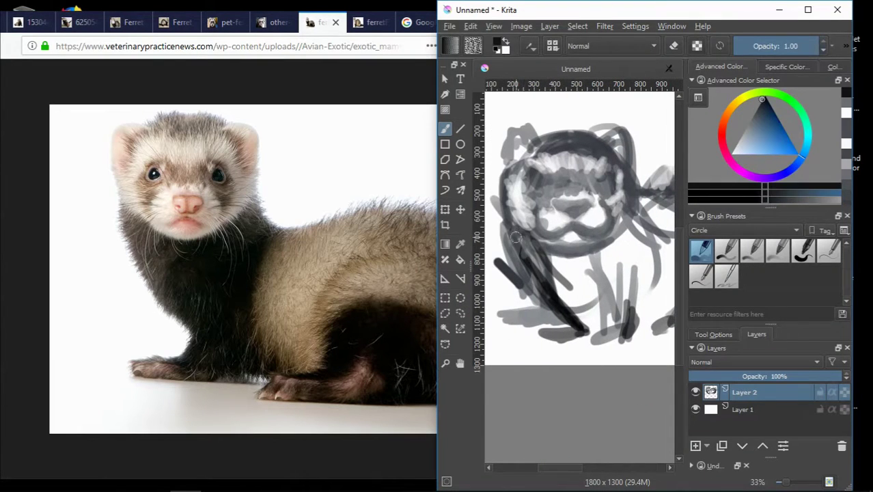
left_click_drag(508, 237, 547, 303)
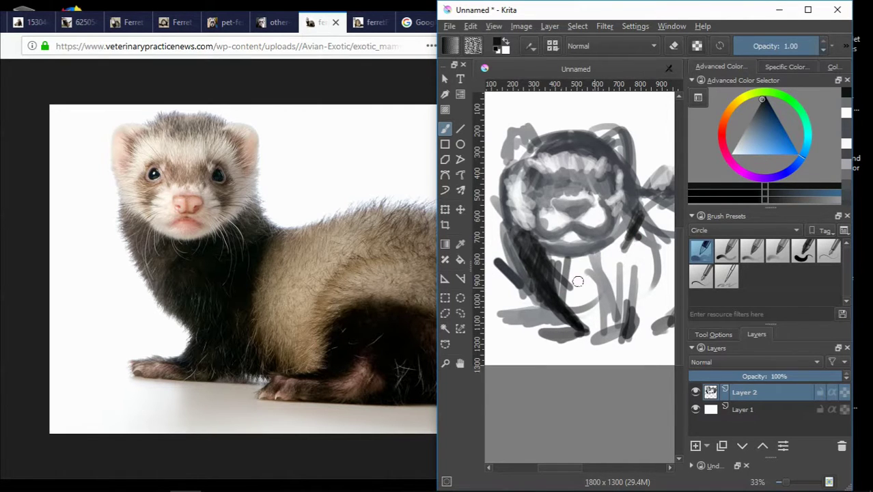
left_click_drag(578, 280, 567, 324)
left_click_drag(604, 273, 594, 332)
left_click_drag(642, 235, 625, 314)
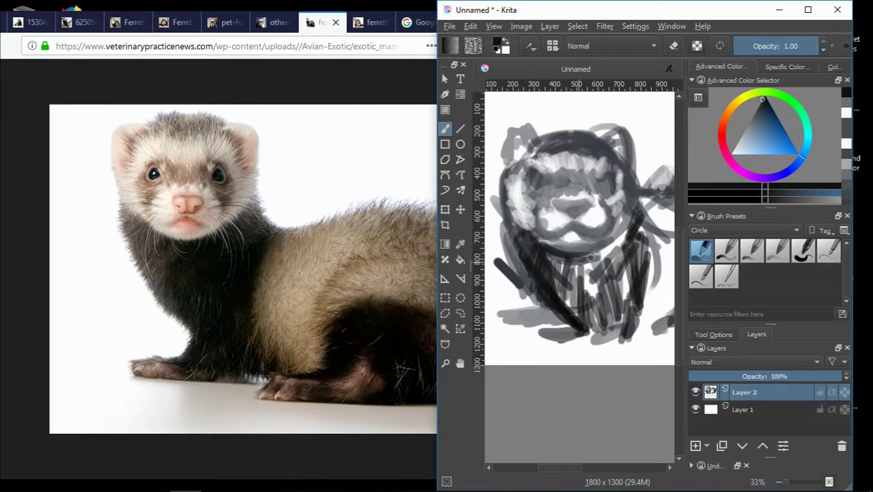
mouse_move(590, 257)
left_mouse_down()
mouse_move(561, 321)
mouse_move(570, 354)
left_mouse_up()
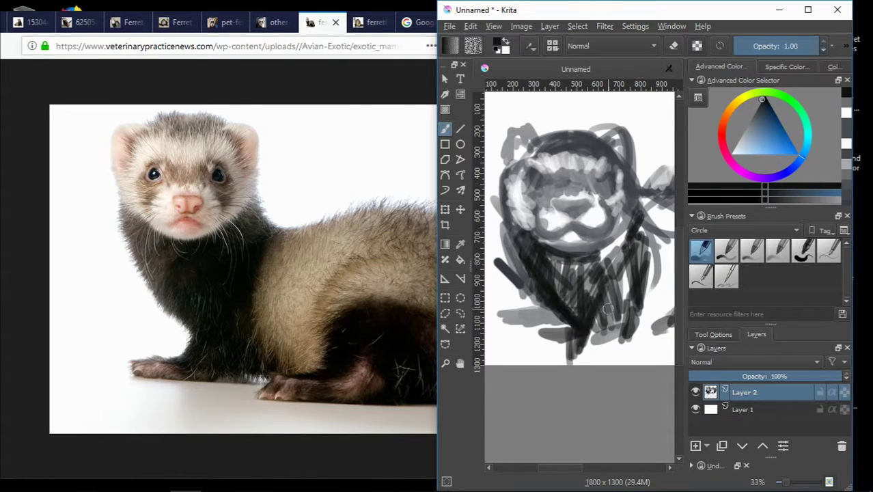
mouse_move(593, 330)
left_mouse_down()
mouse_move(596, 370)
mouse_move(573, 340)
mouse_move(596, 328)
left_mouse_up()
Step: Reset the painting colour to black and darken the ferret's right side
key("d")
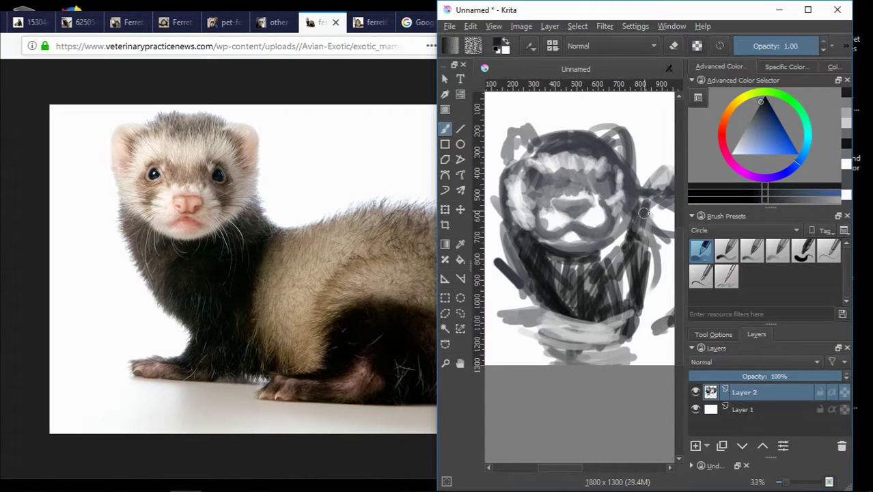
left_click_drag(648, 205, 625, 301)
left_click_drag(614, 252, 590, 325)
left_click_drag(652, 284, 646, 319)
left_click_drag(564, 467, 601, 467)
left_click_drag(652, 230, 629, 311)
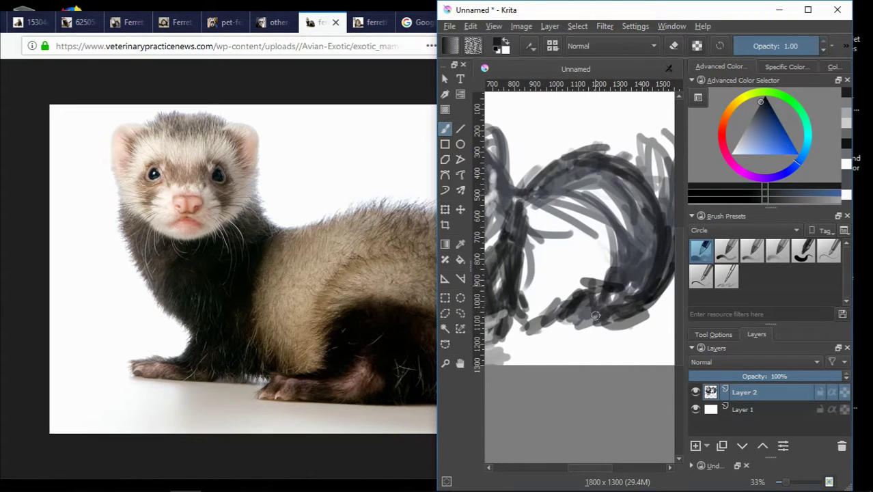
left_click_drag(635, 253, 594, 318)
Step: Add dark strokes at the lower left and across the lower body
key("minus")
key("minus")
key("plus")
key("plus")
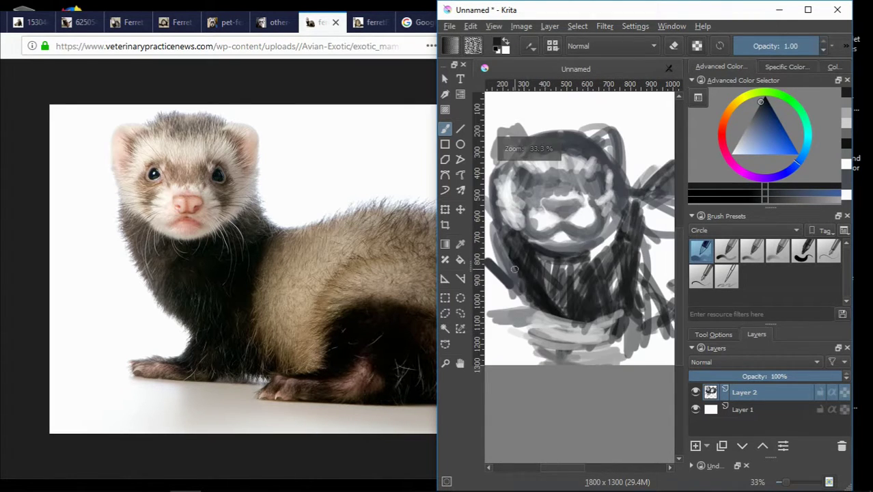
left_click_drag(518, 267, 495, 328)
left_click_drag(539, 287, 506, 349)
key("minus")
left_click_drag(567, 467, 598, 467)
left_click_drag(604, 284, 587, 338)
left_click_drag(601, 304, 573, 349)
left_click_drag(570, 294, 505, 331)
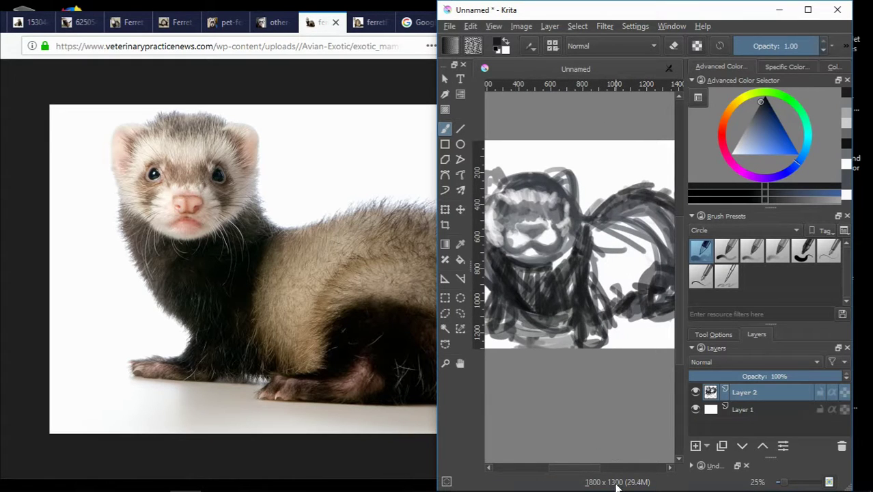
left_click_drag(581, 467, 567, 467)
Step: Rework the left edge and head top with alternating light and dark strokes, darkening the right ear
key("x")
left_click_drag(528, 246, 523, 295)
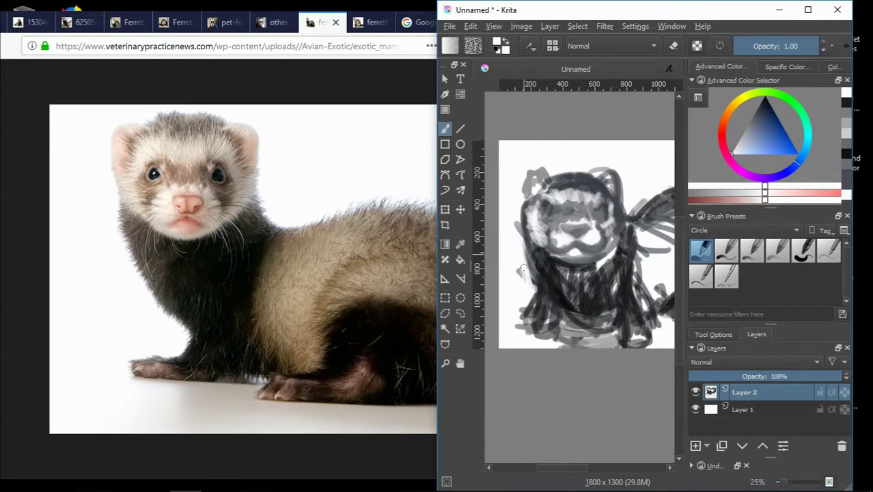
key("x")
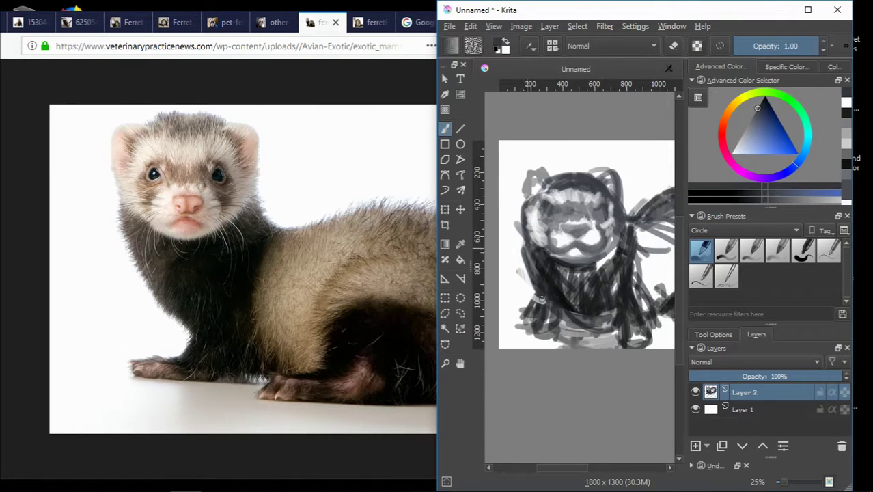
mouse_move(540, 246)
left_mouse_down()
mouse_move(546, 303)
mouse_move(519, 232)
left_mouse_up()
key("x")
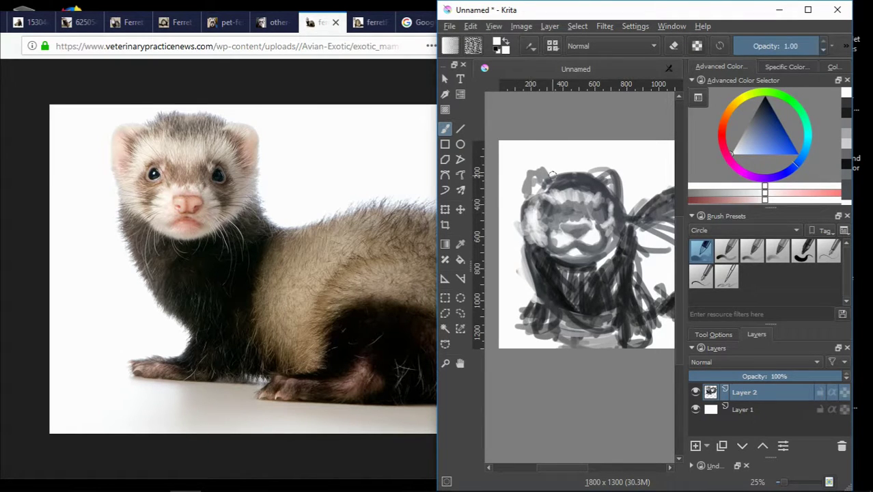
key("x")
key("x")
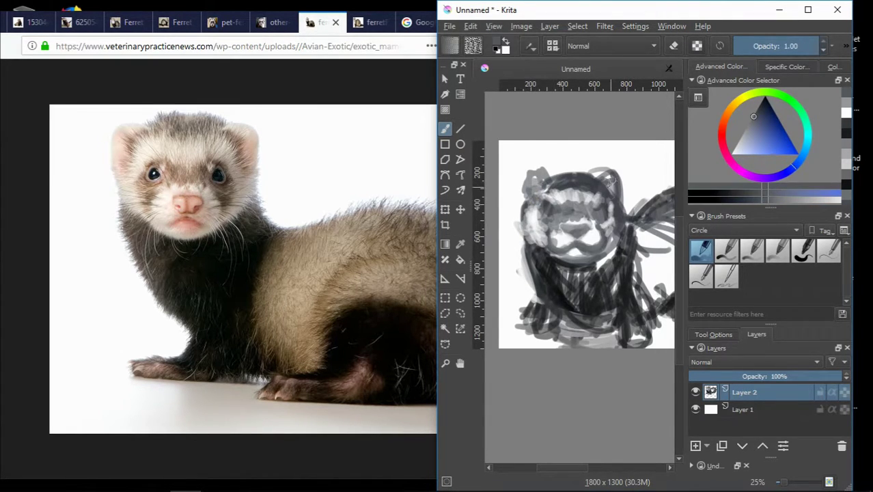
mouse_move(550, 175)
left_mouse_down()
mouse_move(517, 199)
mouse_move(548, 167)
mouse_move(612, 164)
left_mouse_up()
key("x")
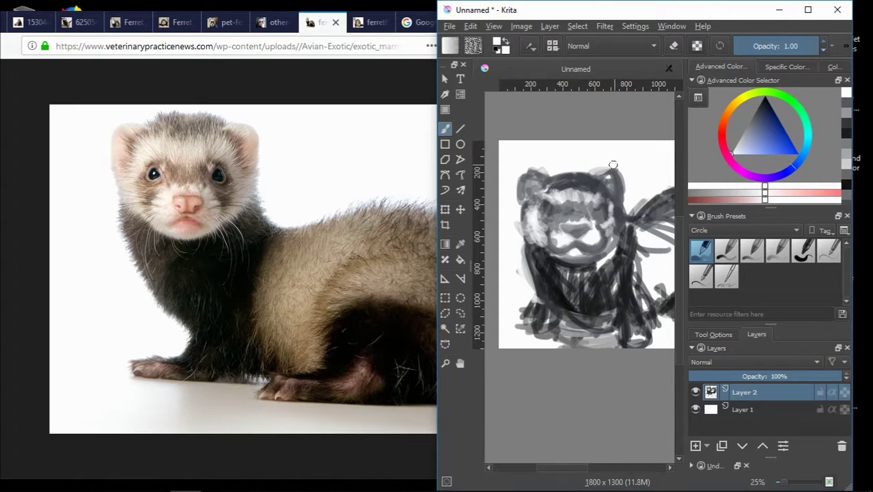
key("x")
mouse_move(543, 183)
left_mouse_down()
mouse_move(619, 161)
mouse_move(623, 219)
left_mouse_up()
key("x")
key("x")
Step: Switch Firefox to the sitting-ferret photo, then return to Krita and cancel the save prompt
scroll(623, 222, "down", 2)
left_click(273, 22)
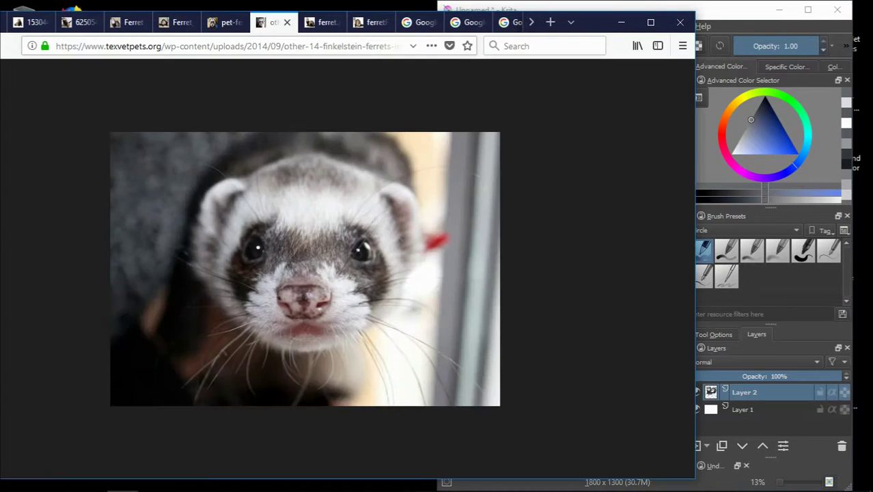
left_click(205, 22)
left_click(123, 22)
left_click(85, 23)
left_click(38, 24)
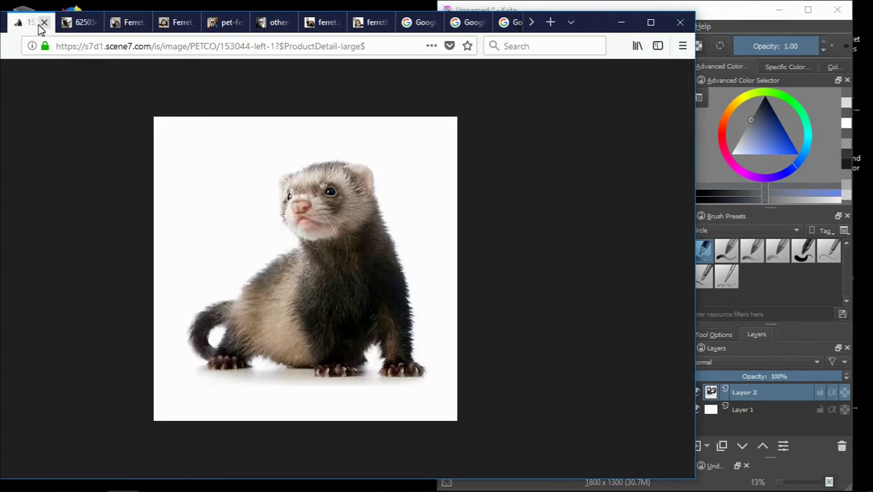
left_click(837, 10)
left_click(712, 273)
scroll(587, 259, "up", 3)
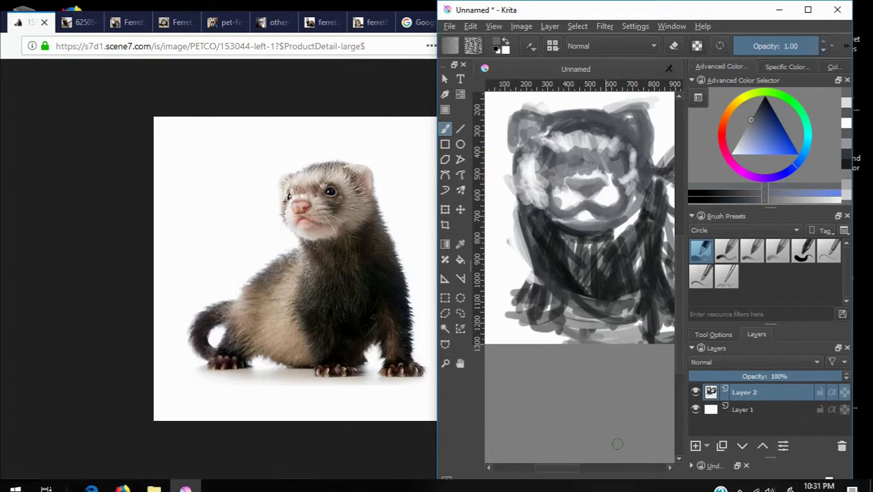
Step: Cover the ferret's body, lower body and legs with near-black strokes
left_click(553, 259, "ctrl")
left_click_drag(550, 263, 533, 314)
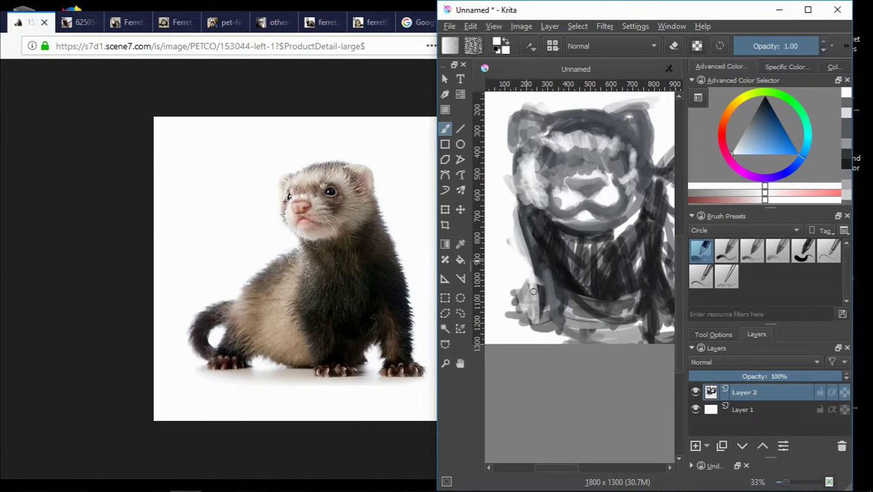
mouse_move(525, 232)
left_mouse_down()
mouse_move(530, 280)
mouse_move(553, 334)
left_mouse_up()
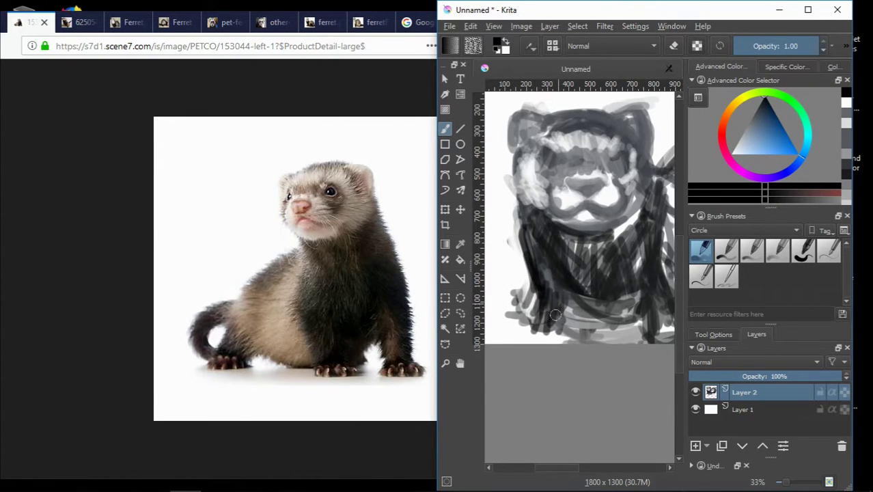
left_click_drag(574, 292, 551, 331)
mouse_move(536, 283)
left_mouse_down()
mouse_move(536, 328)
mouse_move(533, 283)
left_mouse_up()
left_click_drag(539, 253, 614, 325)
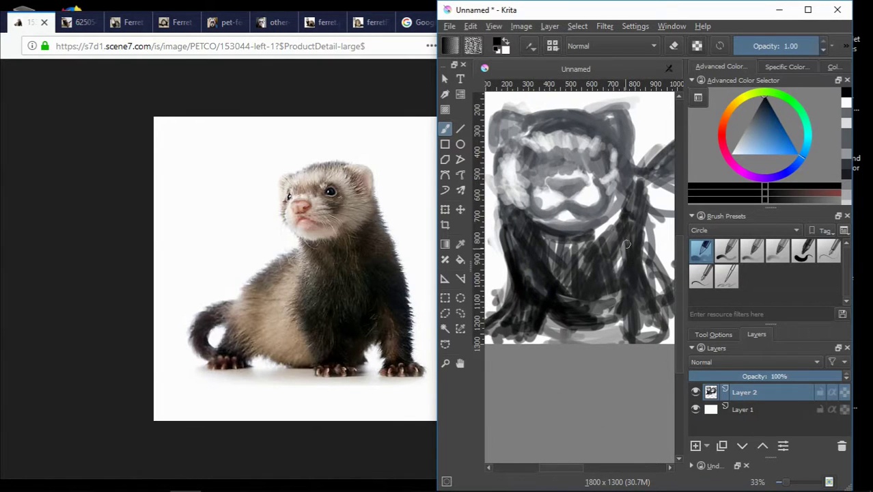
left_click_drag(626, 244, 635, 321)
left_click_drag(617, 283, 601, 338)
scroll(601, 286, "down", 5)
Step: Go back to the Freehand Brush and paint a long dark stroke up the body
key("t")
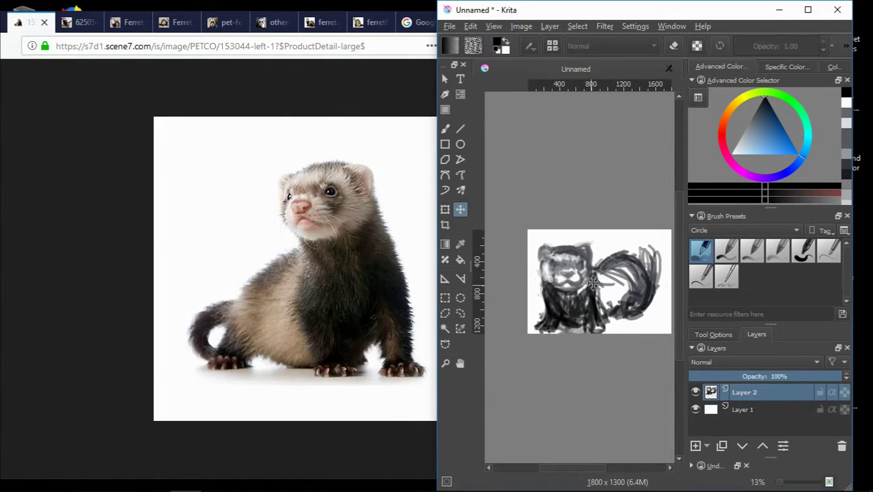
scroll(593, 282, "up", 3)
key("b")
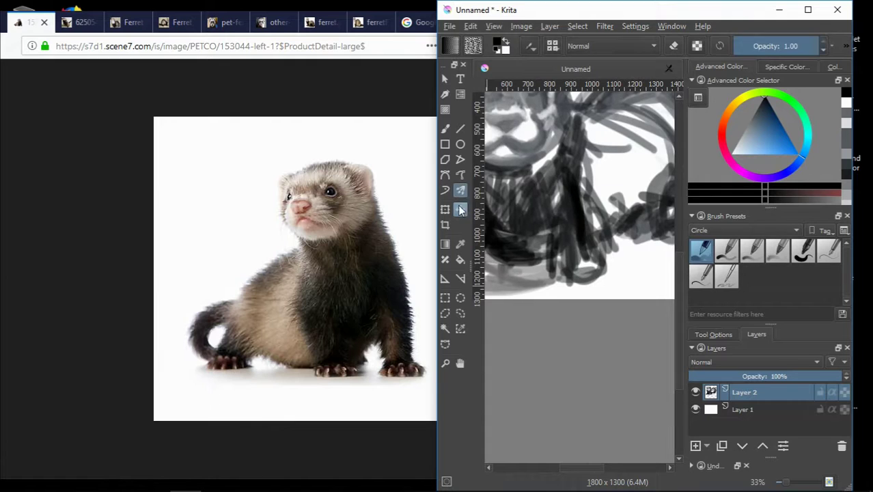
scroll(547, 156, "down", 3)
scroll(554, 228, "up", 3)
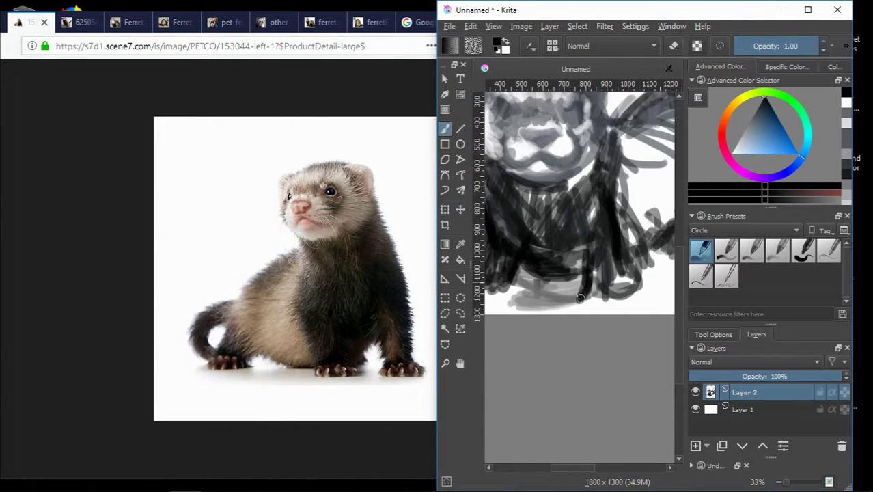
mouse_move(576, 287)
left_mouse_down()
mouse_move(639, 280)
mouse_move(608, 147)
left_mouse_up()
scroll(639, 228, "down", 3)
scroll(638, 227, "up", 3)
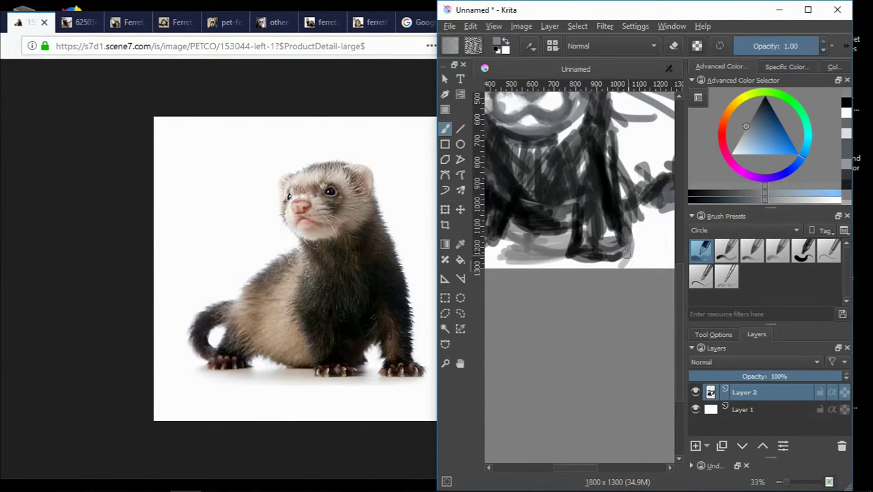
scroll(631, 229, "down", 2)
scroll(639, 111, "up", 2)
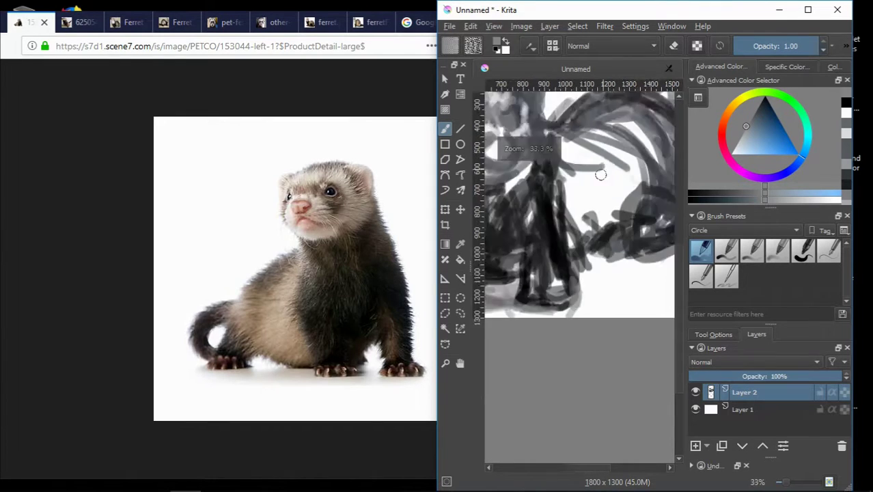
scroll(640, 111, "down", 1)
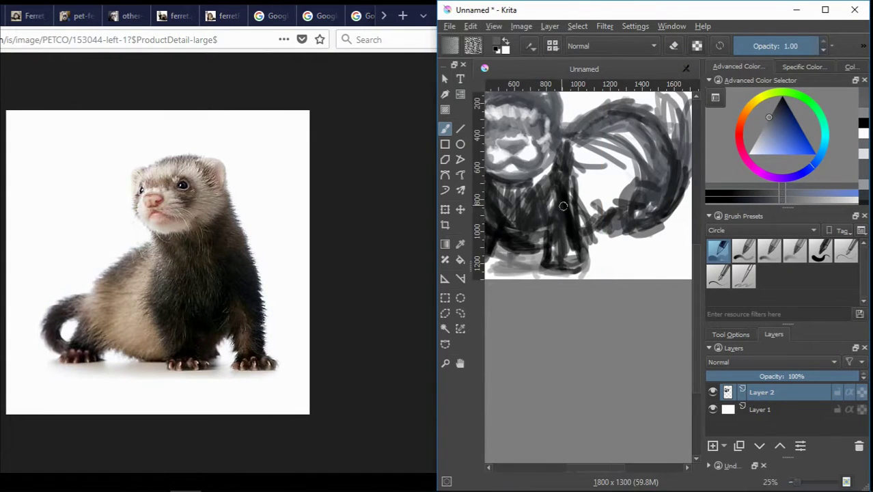
scroll(562, 206, "down", 1)
scroll(584, 246, "up", 1)
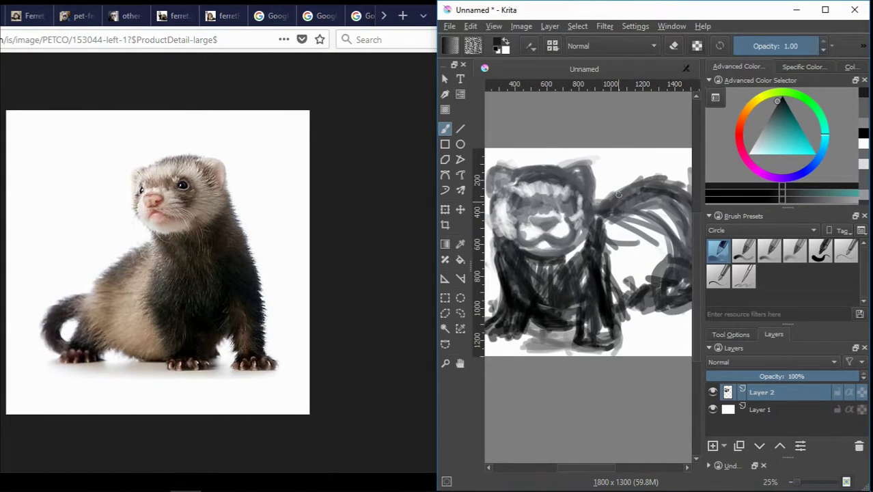
Step: Paint the dark bushy tail sweeping right, its right edge, and the ferret's right side
left_click_drag(618, 205, 683, 185)
scroll(634, 263, "down", 1)
scroll(633, 263, "up", 1)
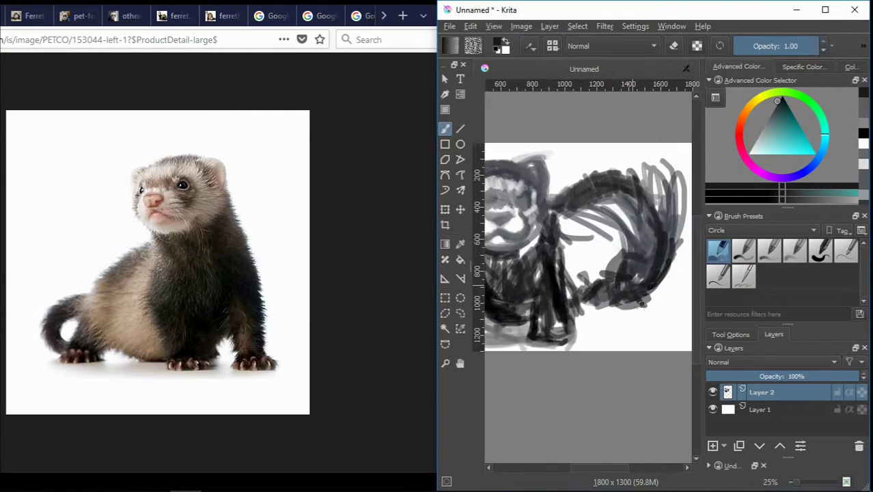
scroll(654, 286, "up", 1)
scroll(649, 273, "down", 3)
scroll(645, 266, "up", 2)
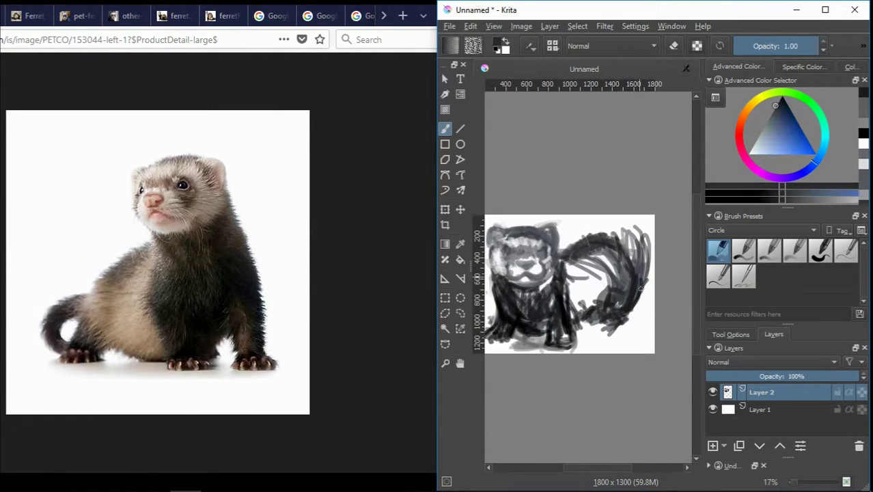
left_click_drag(642, 291, 640, 237)
scroll(532, 307, "up", 2)
scroll(594, 287, "down", 2)
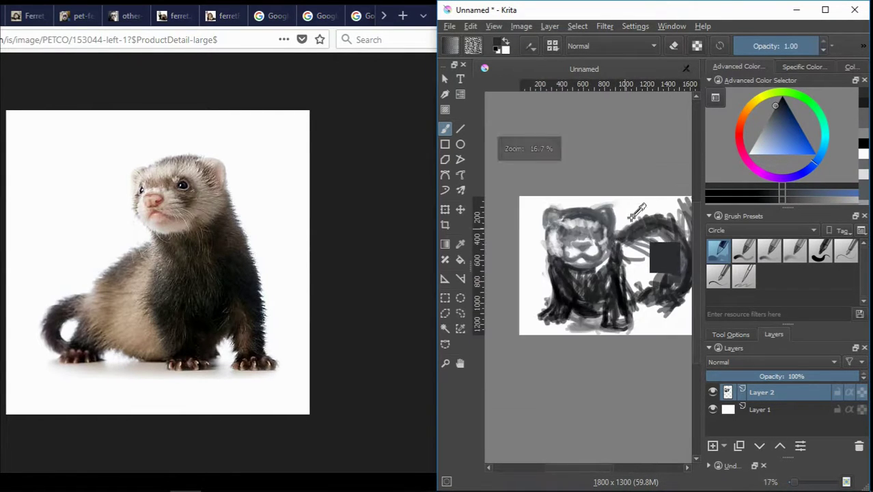
scroll(626, 281, "up", 1)
left_click_drag(636, 275, 631, 307)
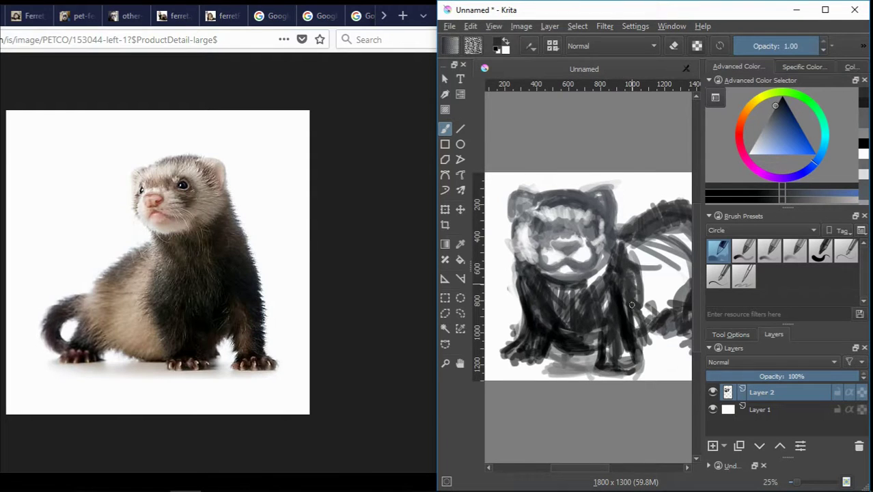
scroll(632, 300, "up", 3)
scroll(635, 259, "down", 2)
Step: Hatch a dark stroke across the chest, toggling to white and back to black
mouse_move(636, 243)
left_mouse_down()
mouse_move(556, 294)
mouse_move(596, 246)
left_mouse_up()
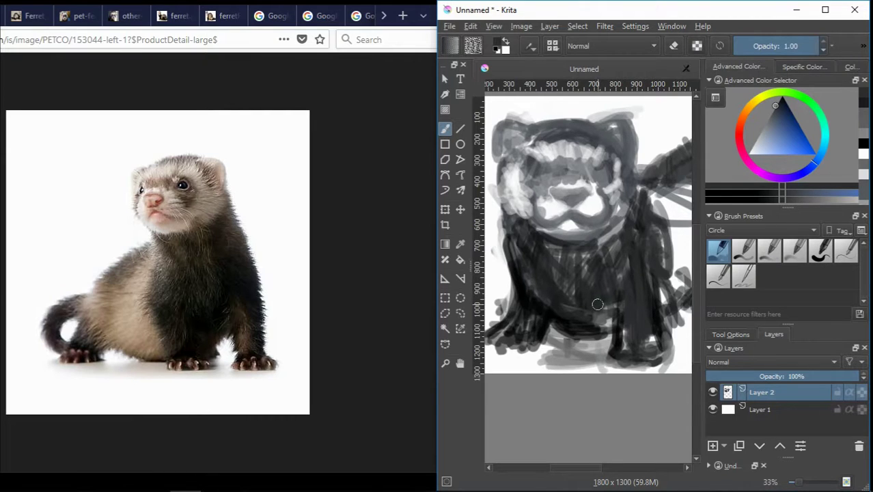
scroll(597, 301, "up", 3)
scroll(601, 273, "down", 3)
key("x")
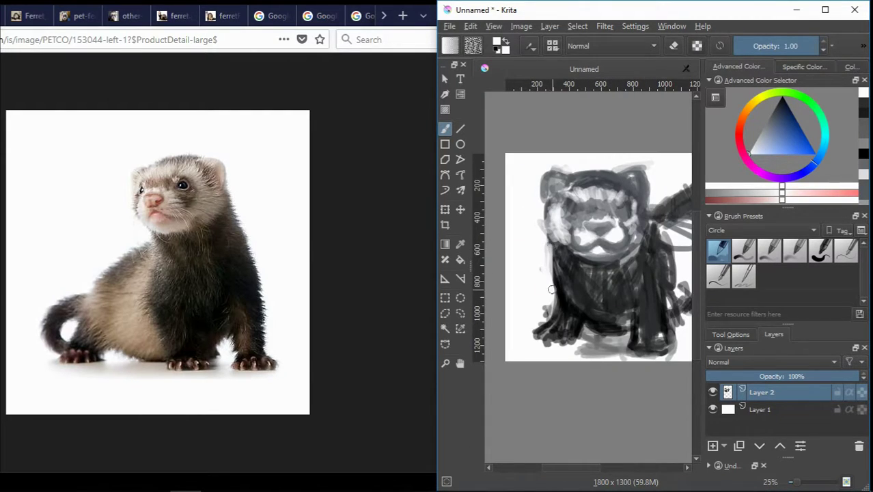
scroll(636, 268, "up", 1)
key("x")
left_click_drag(653, 253, 581, 472)
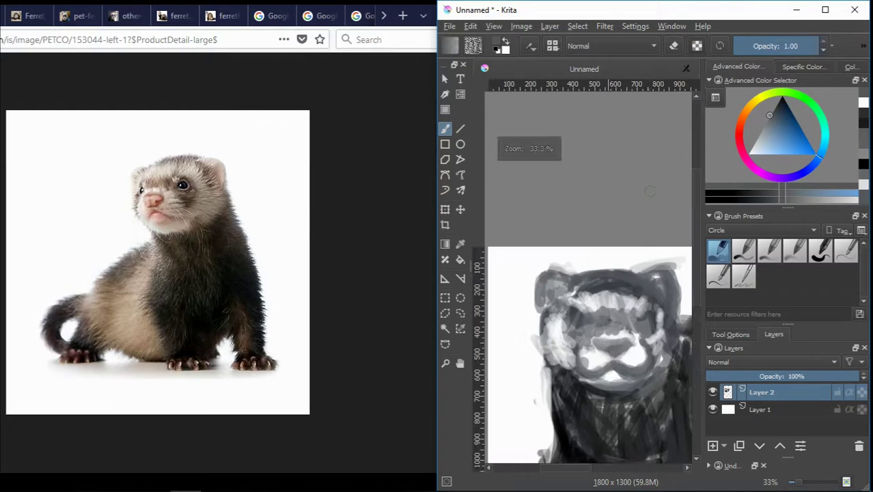
scroll(600, 273, "up", 1)
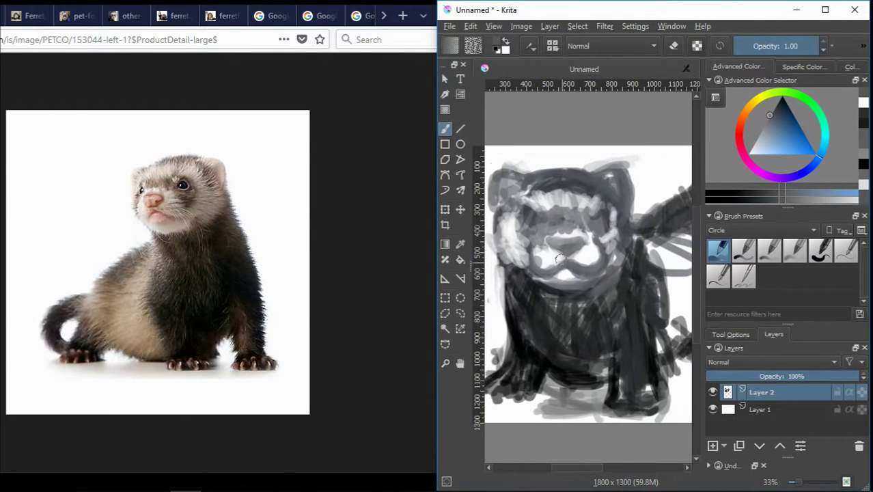
scroll(610, 249, "up", 1)
scroll(610, 250, "down", 1)
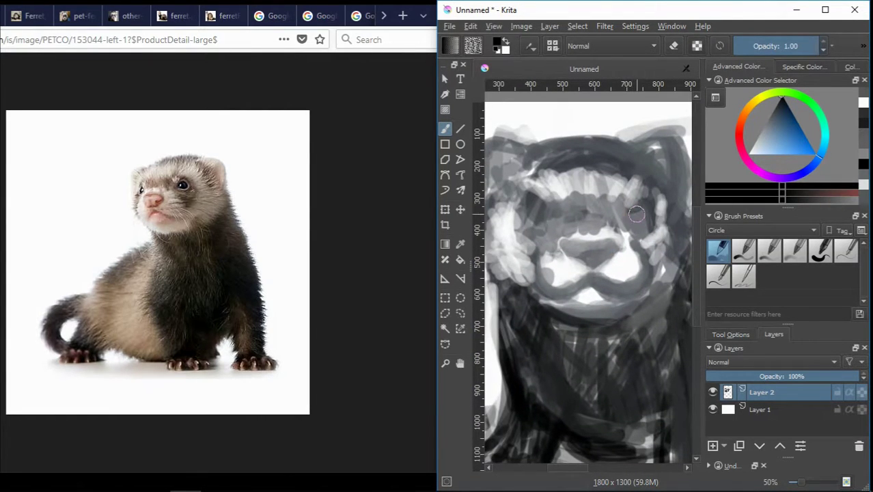
scroll(536, 216, "down", 2)
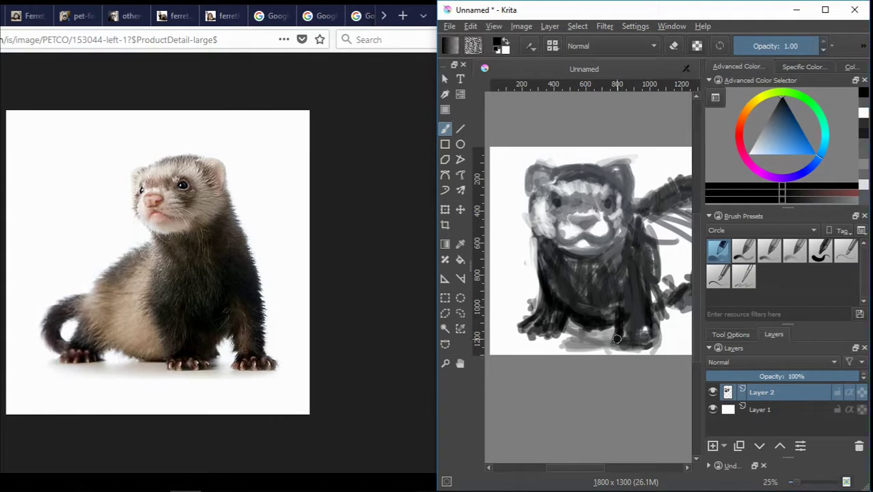
Step: Add another dark body stroke, then bring up the ferret.png reference in Firefox
left_click_drag(612, 333, 646, 263)
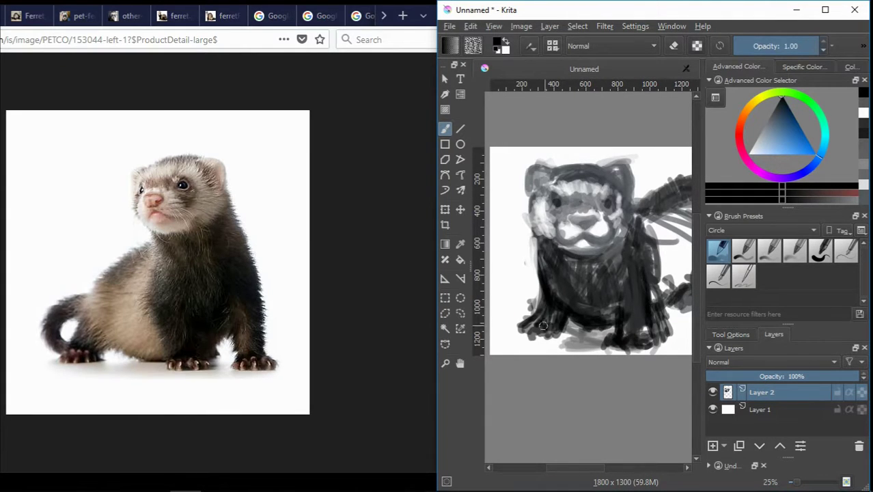
left_click_drag(588, 470, 626, 470)
key("x")
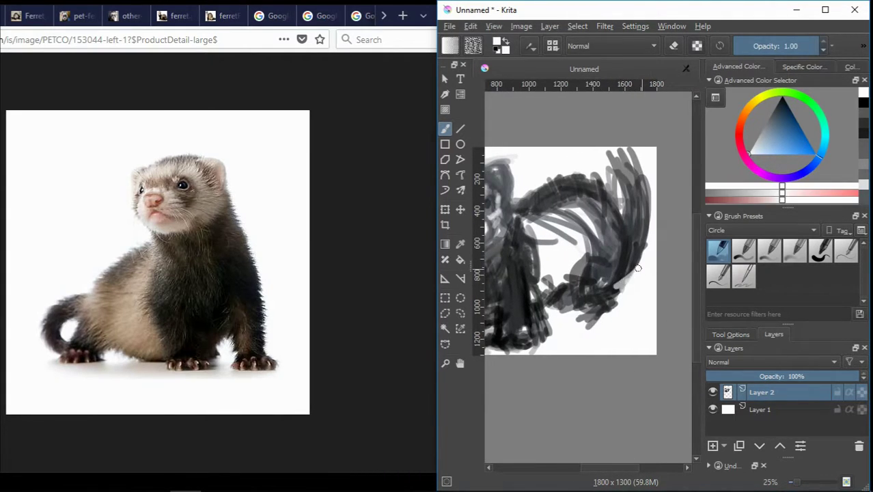
key("x")
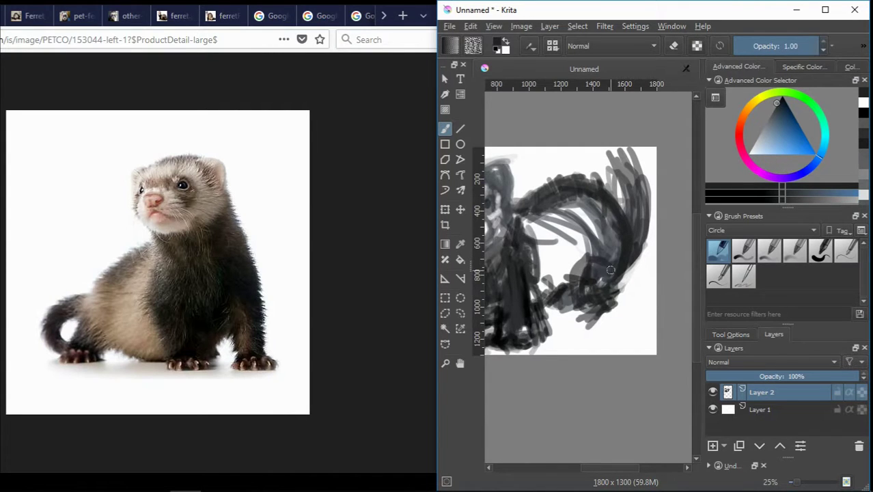
left_click(78, 16)
Step: Browse the reference tabs to the 400 × 378 ferret-in-grass close-up, then bring Krita back in front
left_click(127, 16)
left_click(174, 16)
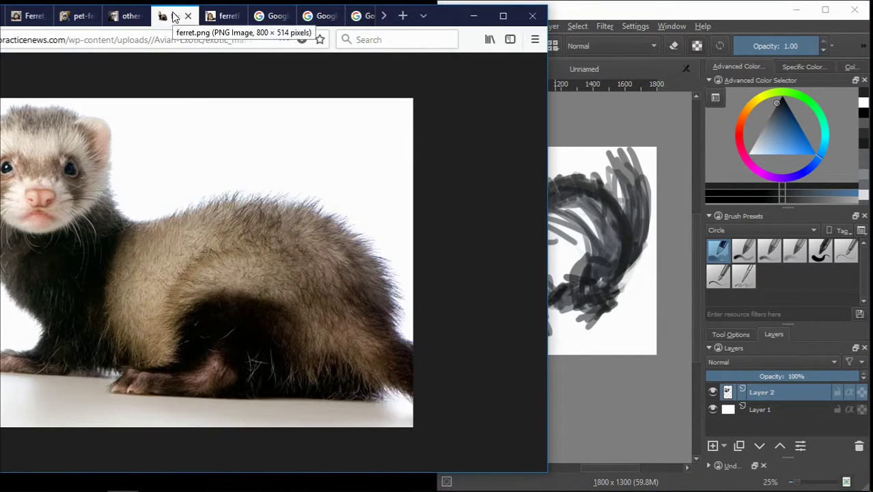
left_click(213, 17)
left_click(269, 17)
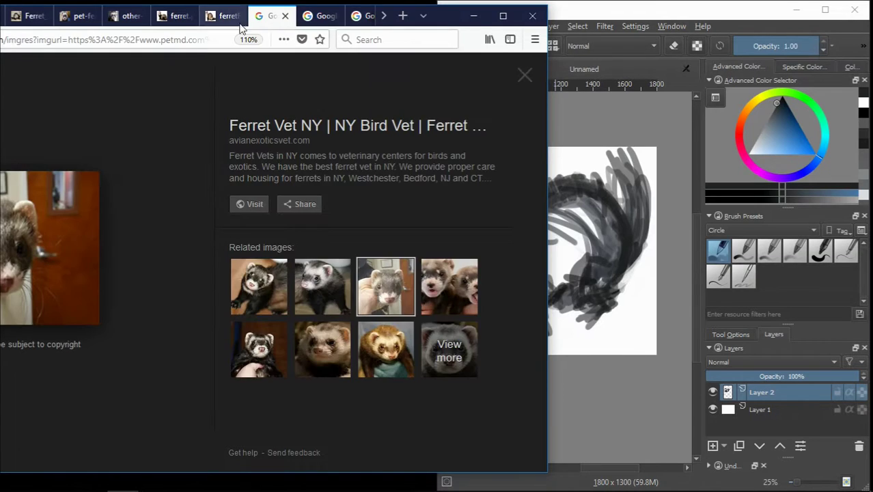
left_click(423, 31)
left_click(471, 33)
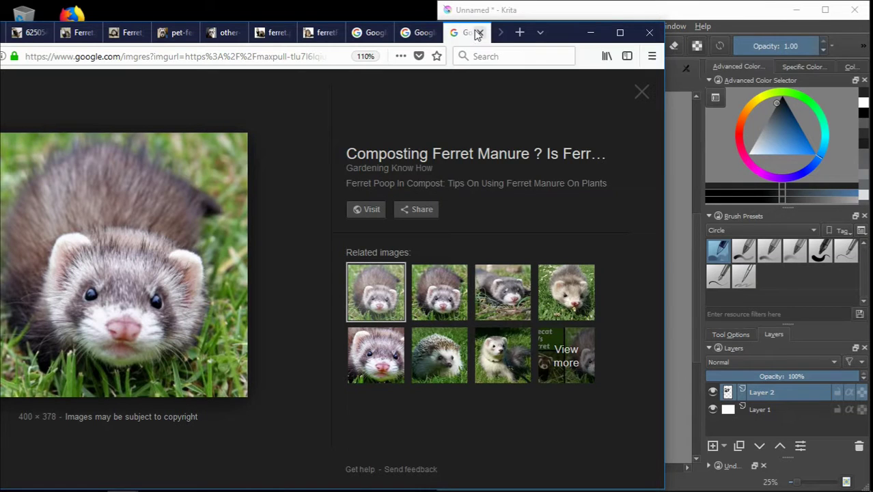
left_click(590, 11)
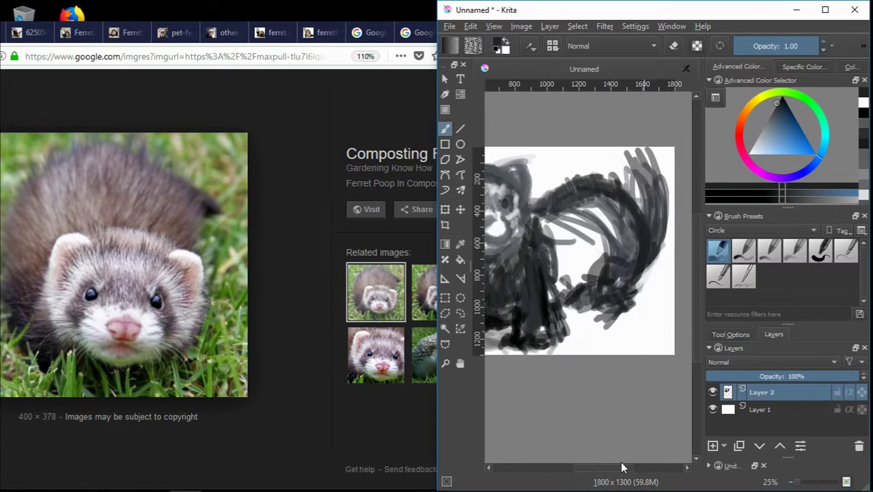
Step: Paint light grey and near-white strokes around the paw and across the mid-body
mouse_move(613, 323)
left_mouse_down()
mouse_move(635, 283)
mouse_move(600, 307)
mouse_move(641, 303)
mouse_move(650, 317)
mouse_move(635, 321)
mouse_move(655, 277)
left_mouse_up()
left_click(614, 294, "ctrl")
left_click(635, 321, "ctrl")
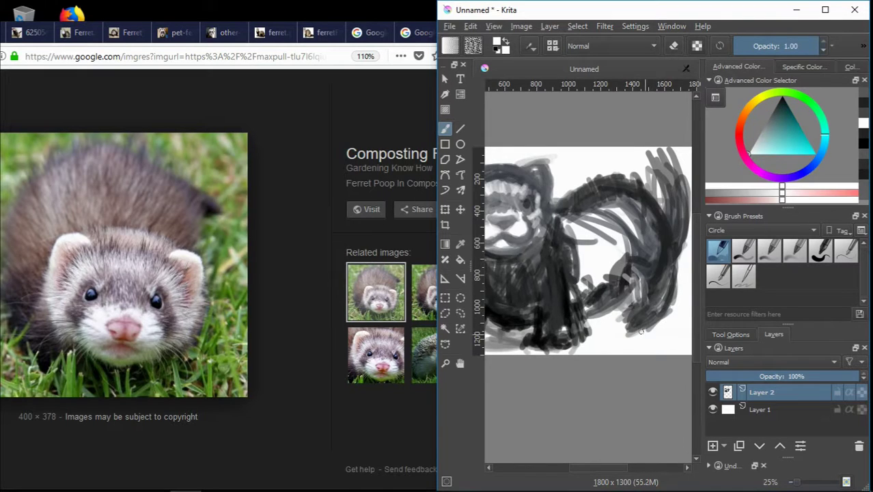
left_click_drag(652, 321, 658, 316)
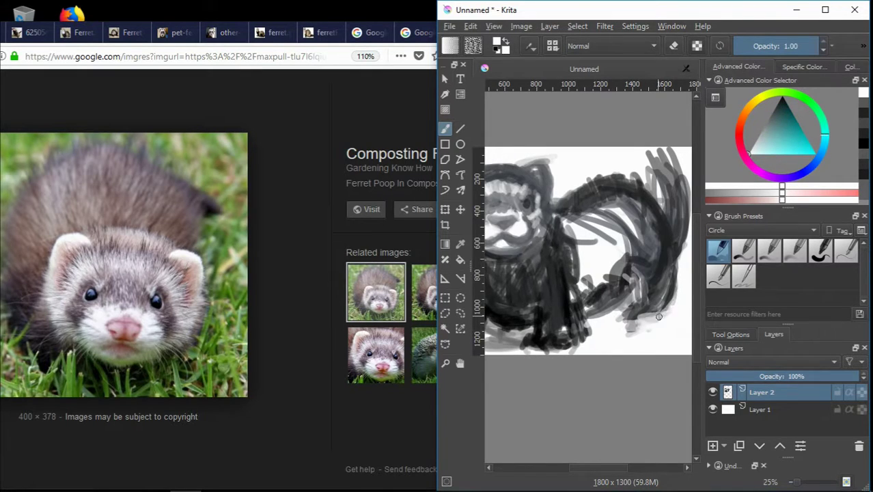
left_click_drag(628, 231, 576, 246)
Step: Add dark grey-blue and light strokes along the tail and back, darkening the tail's right edge
left_click(649, 205, "ctrl")
mouse_move(649, 194)
left_mouse_down()
mouse_move(666, 256)
mouse_move(612, 293)
left_mouse_up()
left_click_drag(596, 473, 609, 473)
left_click(621, 178, "ctrl")
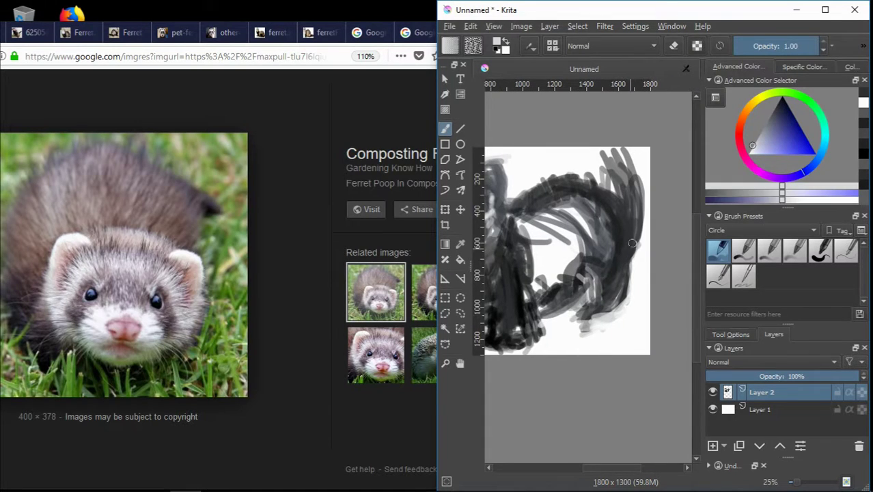
left_click_drag(638, 198, 607, 263)
left_click_drag(594, 151, 612, 161)
left_click(629, 225, "ctrl")
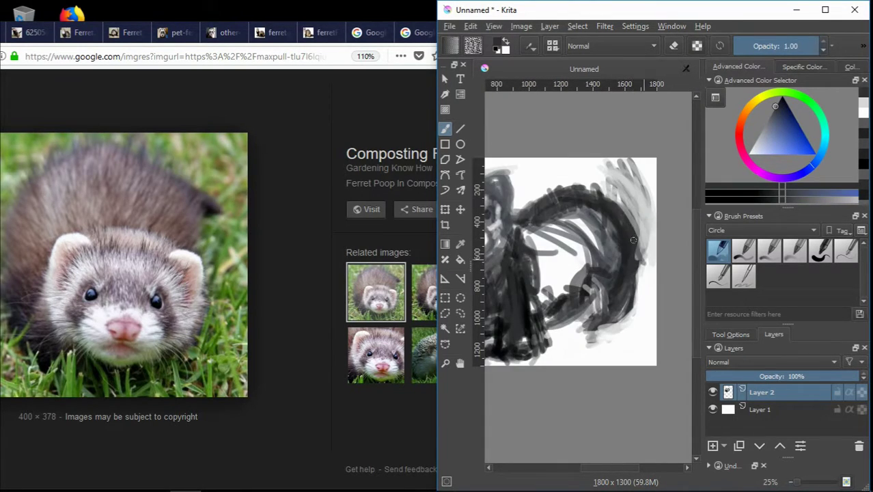
left_click_drag(648, 215, 633, 257)
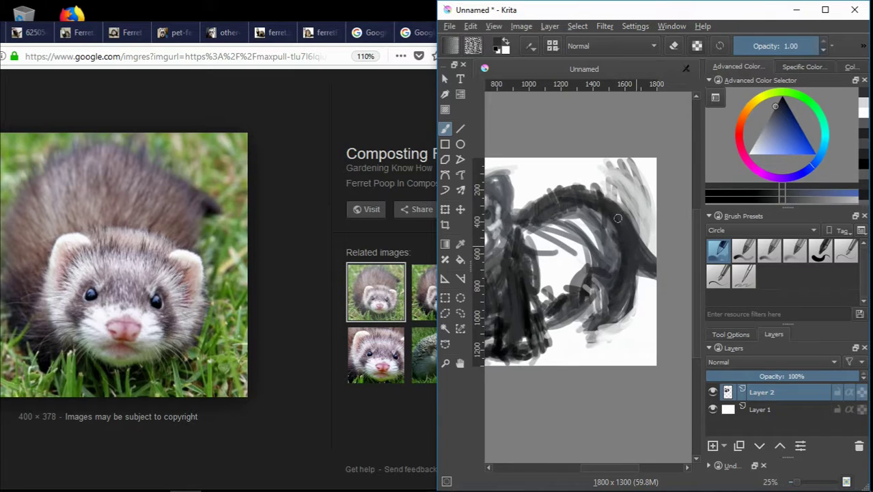
Step: Paint white strokes over the tail, then bring the Firefox references forward
left_click(636, 207, "ctrl")
key("x")
mouse_move(649, 174)
left_mouse_down()
mouse_move(618, 239)
mouse_move(594, 252)
left_mouse_up()
scroll(621, 247, "up", 1)
scroll(621, 246, "down", 2)
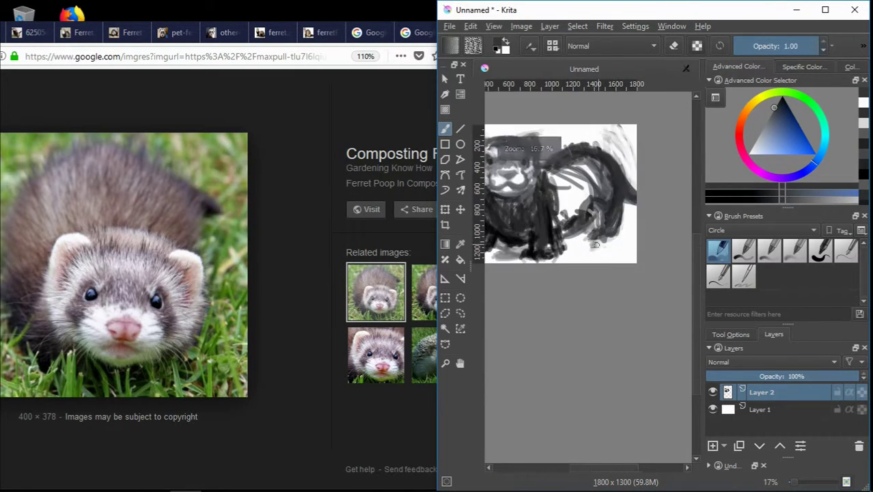
scroll(625, 239, "up", 1)
scroll(627, 235, "down", 2)
scroll(625, 239, "up", 1)
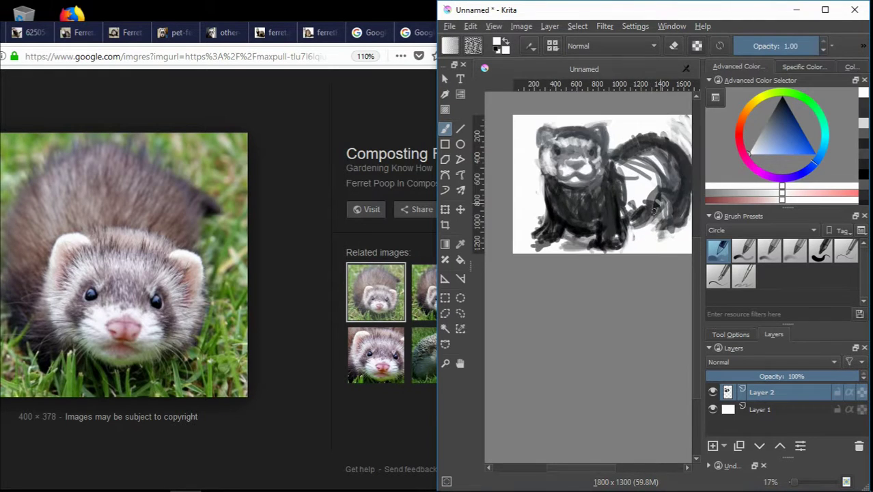
scroll(625, 239, "up", 1)
scroll(623, 314, "down", 3)
left_click(129, 33)
Step: Browse the reference photo tabs and move the browser window right and down
left_click(218, 32)
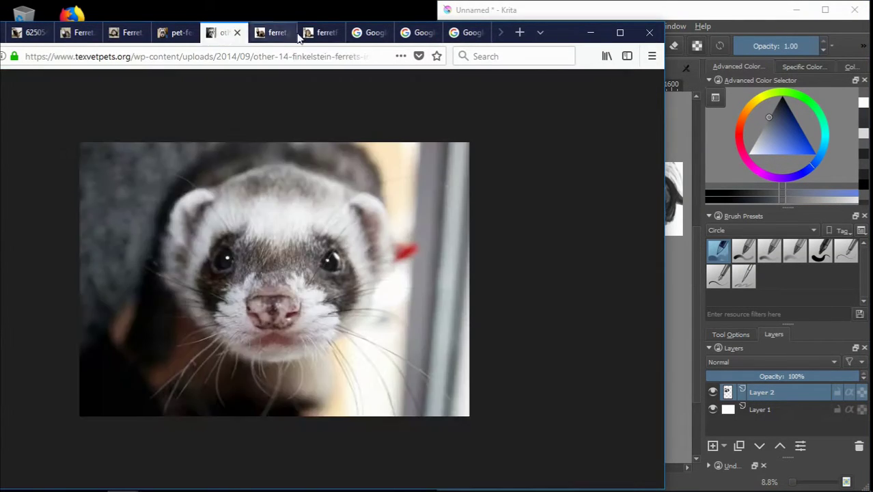
left_click(321, 32)
left_click(418, 33)
left_click(471, 32)
left_click(418, 33)
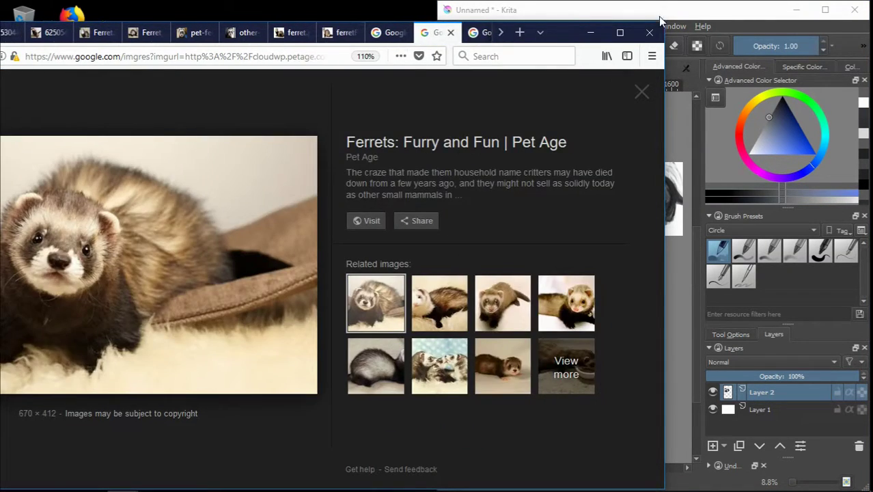
left_click_drag(567, 32, 769, 48)
left_click(150, 48)
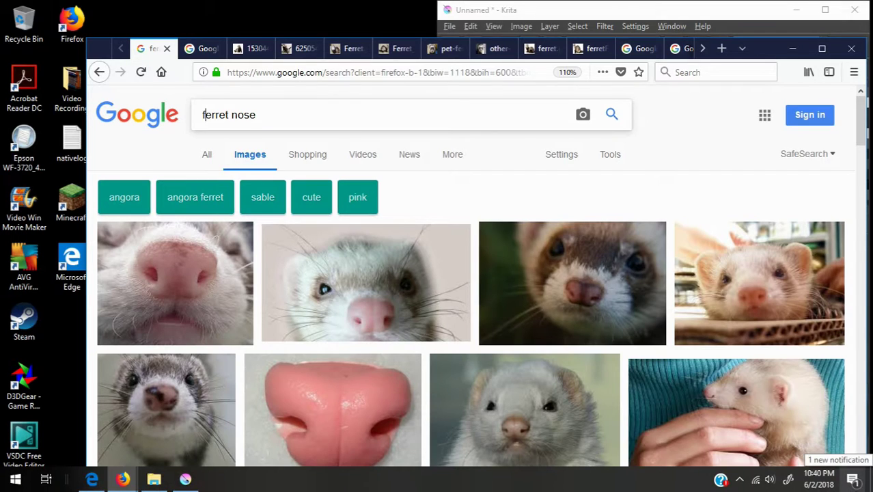
Step: Search for ferret 'legs' instead of 'nose', scroll the results, then return to Krita
key("BackSpace")
key("BackSpace")
key("BackSpace")
type("legs")
key("Return")
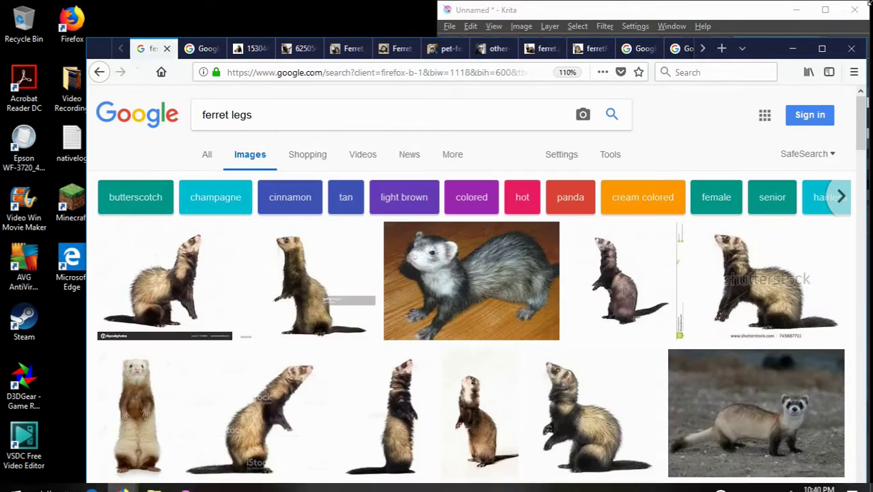
scroll(350, 230, "down", 5)
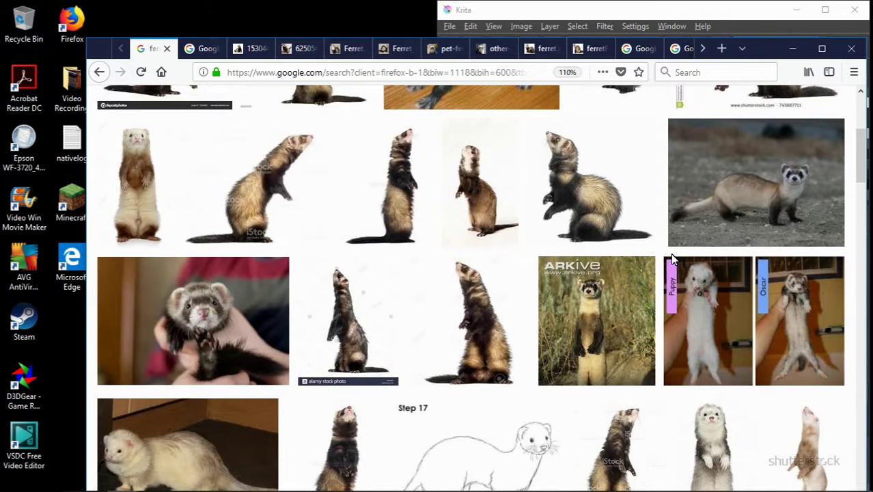
scroll(670, 273, "down", 1)
scroll(672, 306, "down", 3)
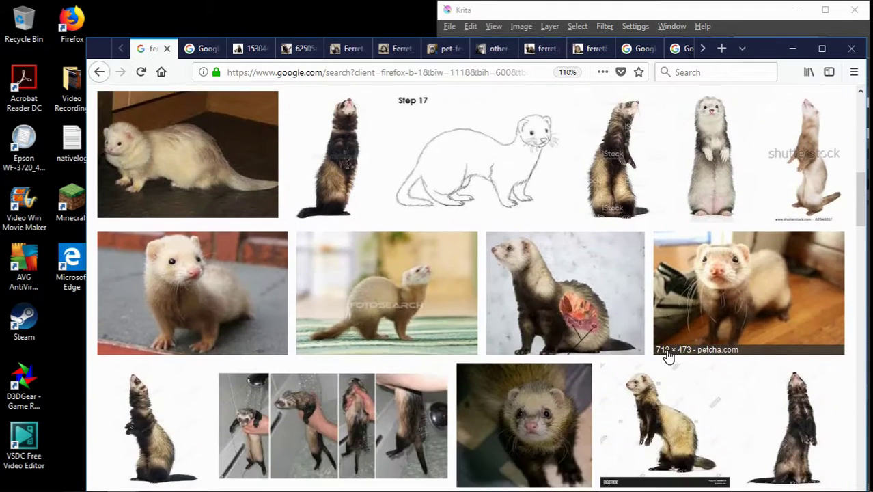
scroll(273, 273, "down", 2)
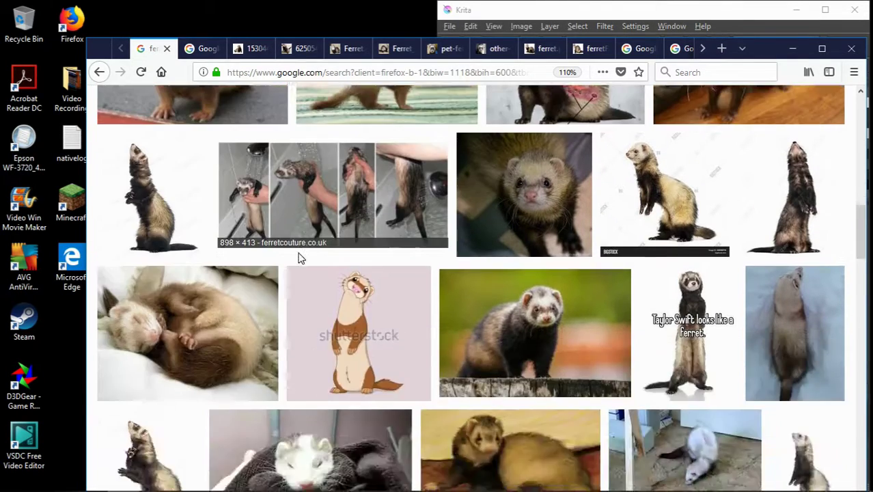
scroll(605, 131, "up", 1)
scroll(605, 131, "up", 1)
left_click(691, 9)
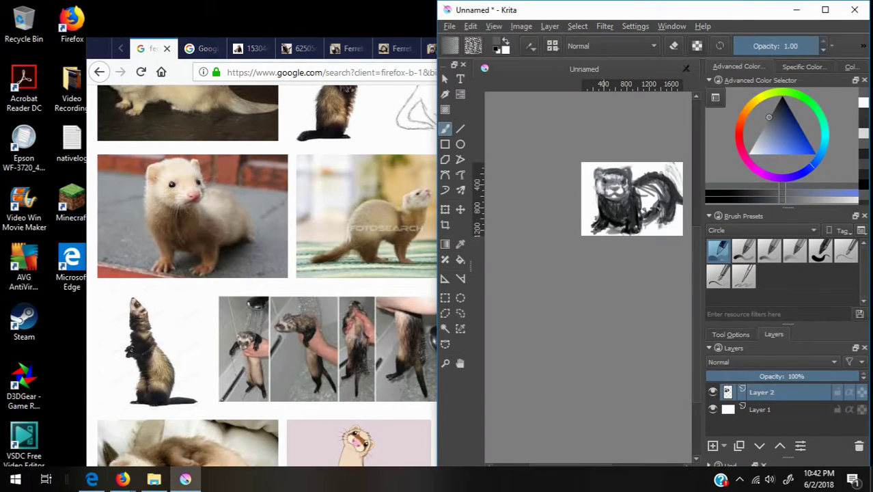
Step: Switch the brush to white and paint a light stroke along the ferret's side
scroll(567, 201, "up", 4)
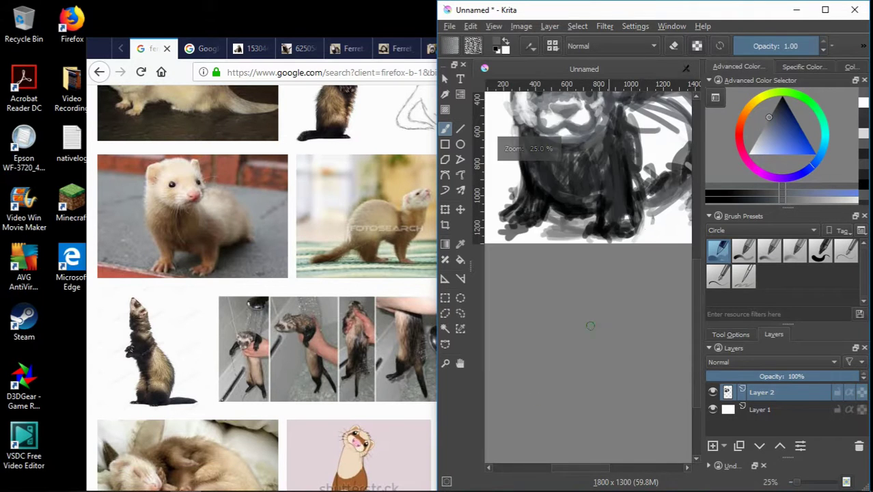
key("x")
key("x")
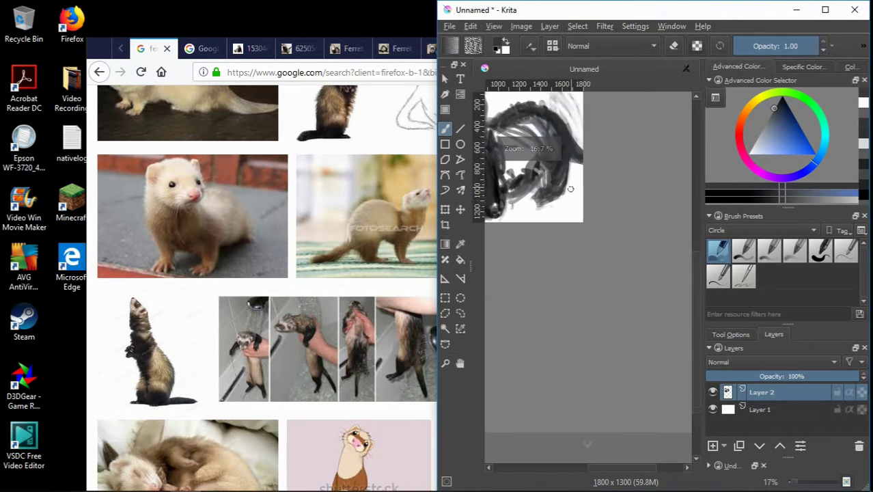
scroll(564, 362, "down", 1)
scroll(497, 169, "up", 1)
key("x")
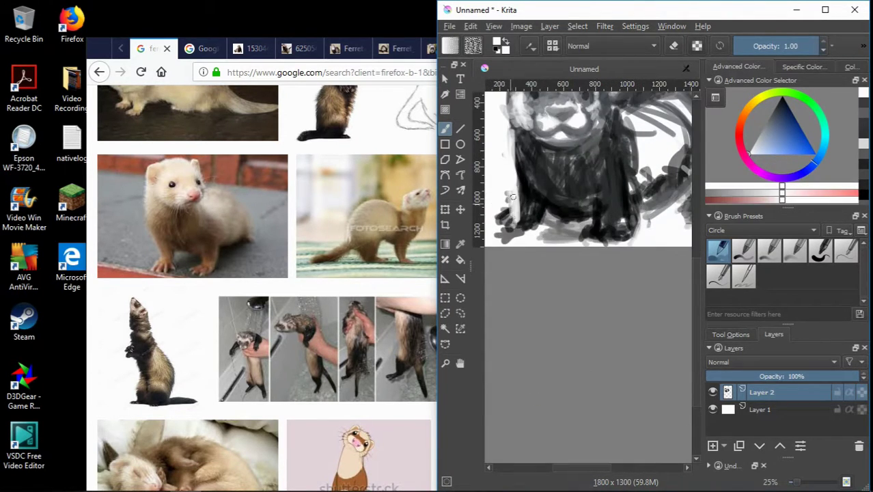
key("x")
key("x")
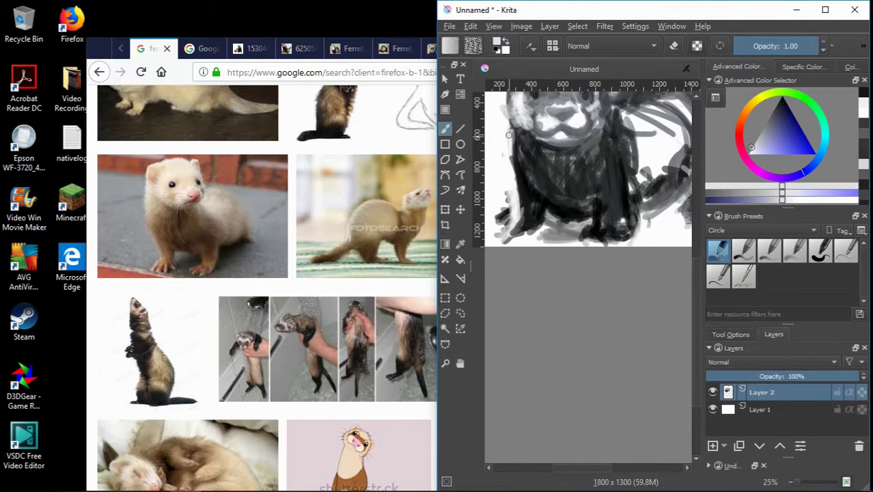
left_click_drag(512, 205, 495, 236)
Step: Pick a mid grey and paint strokes on the ferret's lower right
scroll(539, 232, "down", 2)
scroll(554, 246, "up", 4)
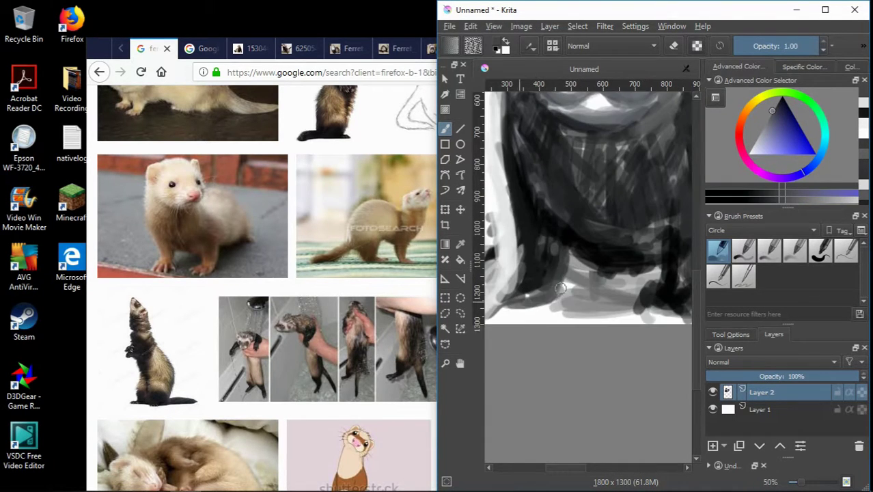
scroll(539, 270, "down", 3)
scroll(522, 273, "up", 3)
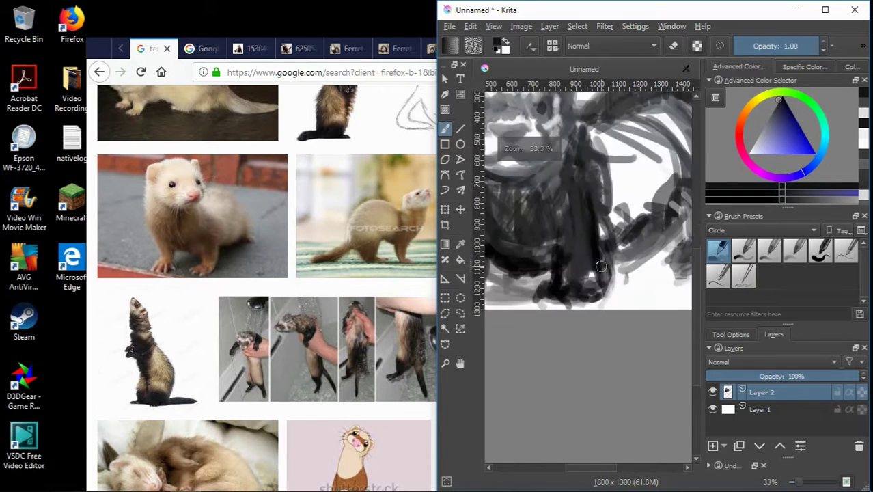
scroll(546, 273, "down", 2)
left_click(547, 271, "ctrl")
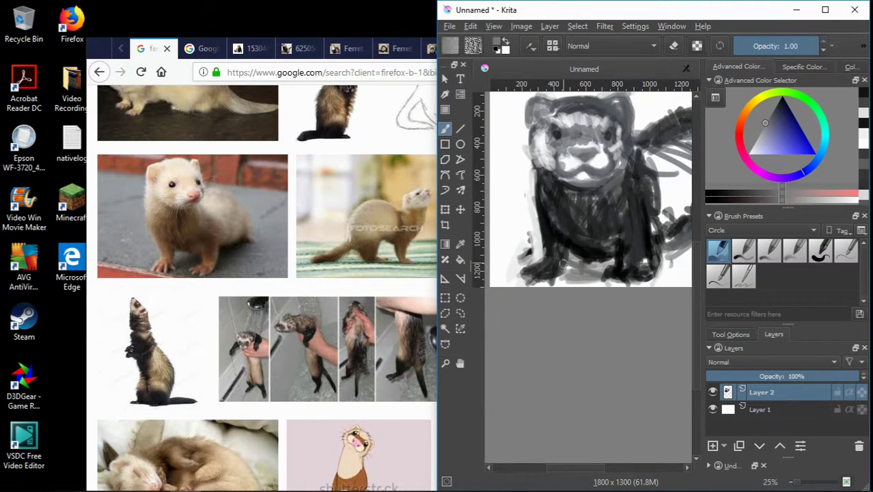
left_click_drag(615, 259, 594, 281)
mouse_move(655, 253)
left_mouse_down()
mouse_move(652, 287)
mouse_move(653, 249)
left_mouse_up()
Step: Pick a lighter grey and lay broad strokes over the body and neck
left_click(625, 256, "ctrl")
left_click(608, 282, "ctrl")
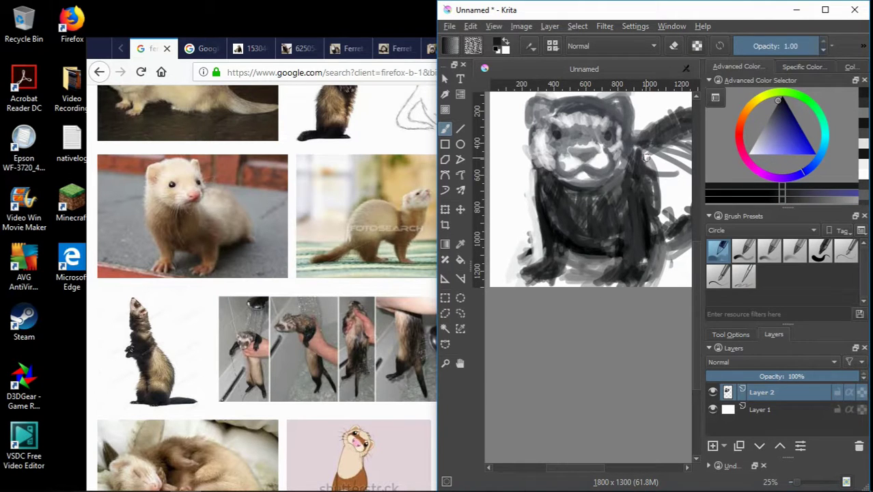
left_click_drag(560, 204, 655, 287)
mouse_move(533, 225)
left_mouse_down()
mouse_move(614, 328)
mouse_move(555, 226)
mouse_move(570, 218)
mouse_move(550, 235)
left_mouse_up()
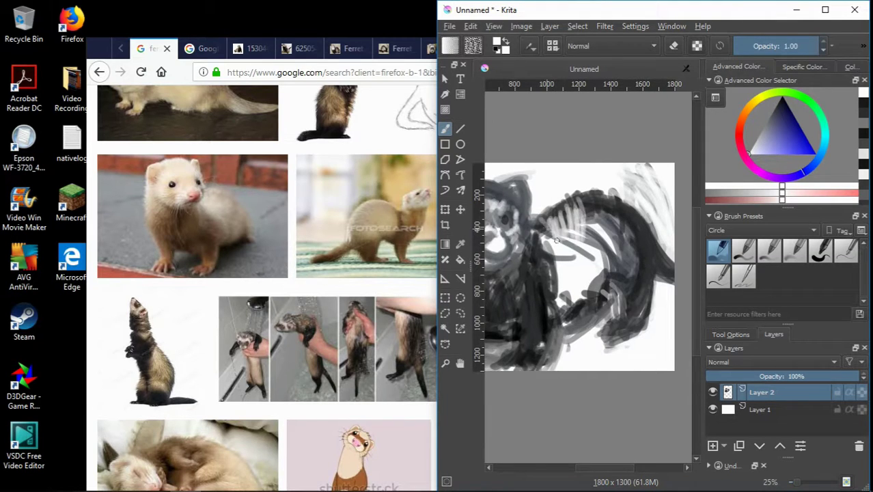
left_click_drag(580, 202, 593, 233)
Step: Add dark grey-blue strokes along the body, tail and back curve
left_click(614, 200, "ctrl")
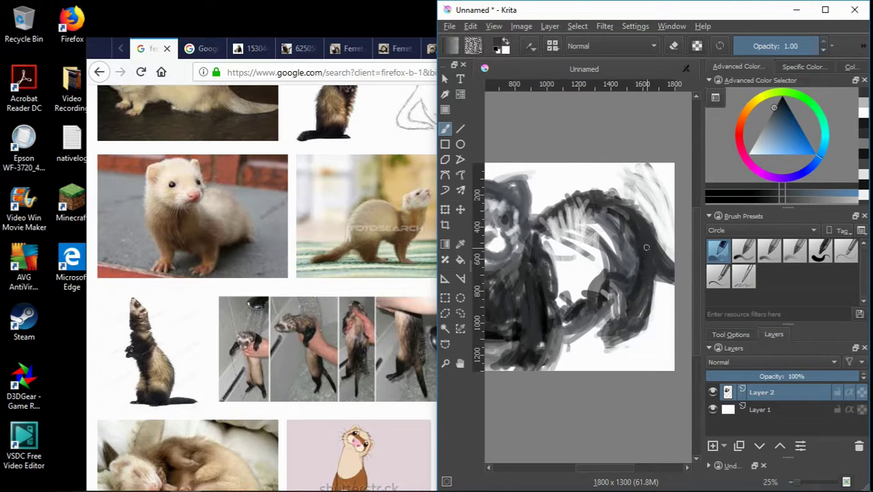
left_click(640, 307, "ctrl")
left_click_drag(637, 305, 549, 342)
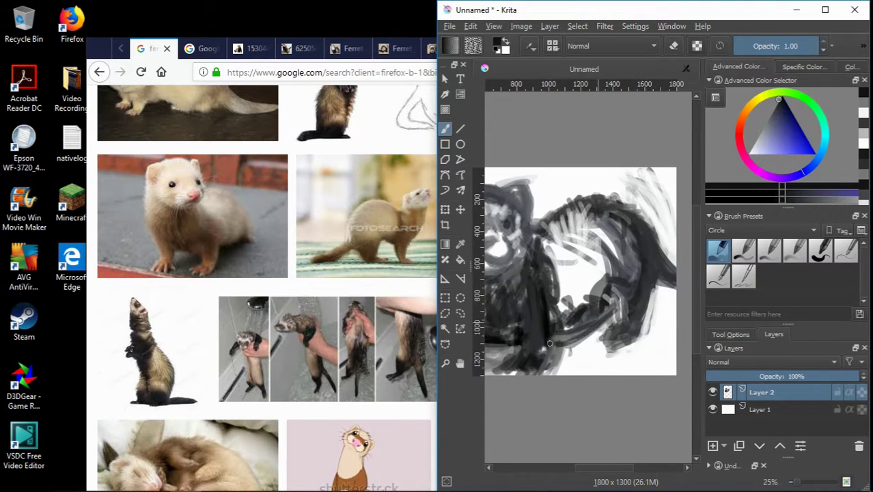
scroll(549, 343, "up", 1)
scroll(569, 283, "down", 2)
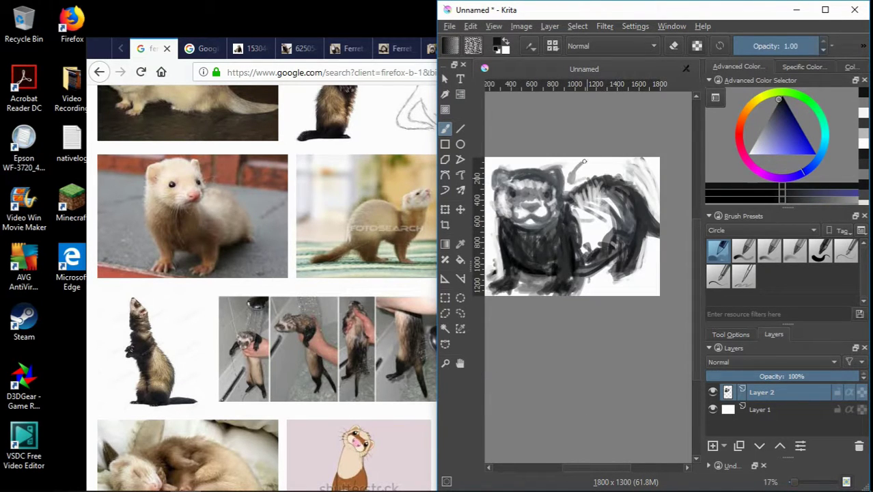
mouse_move(583, 161)
left_mouse_down()
mouse_move(566, 175)
mouse_move(632, 186)
left_mouse_up()
left_click(642, 236, "ctrl")
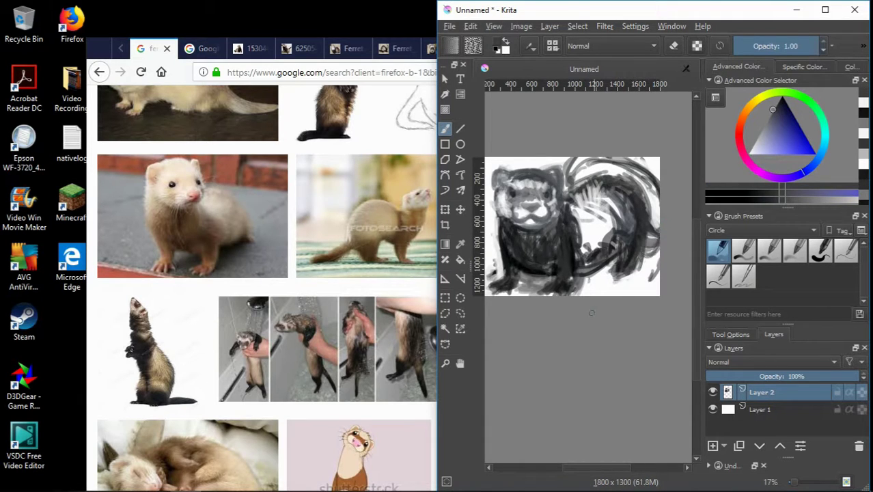
Step: Add grey strokes to the ferret's head and left side
left_click_drag(584, 469, 555, 469)
scroll(590, 225, "up", 5)
scroll(590, 226, "down", 5)
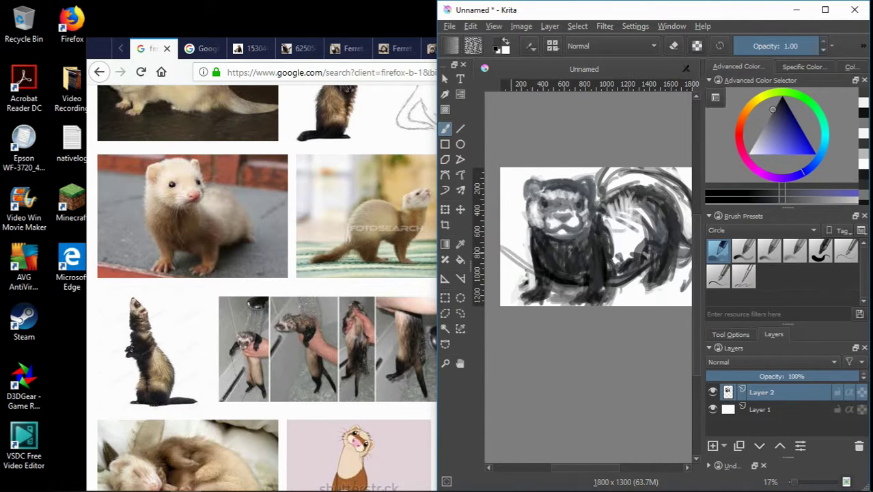
left_click_drag(505, 232, 567, 212)
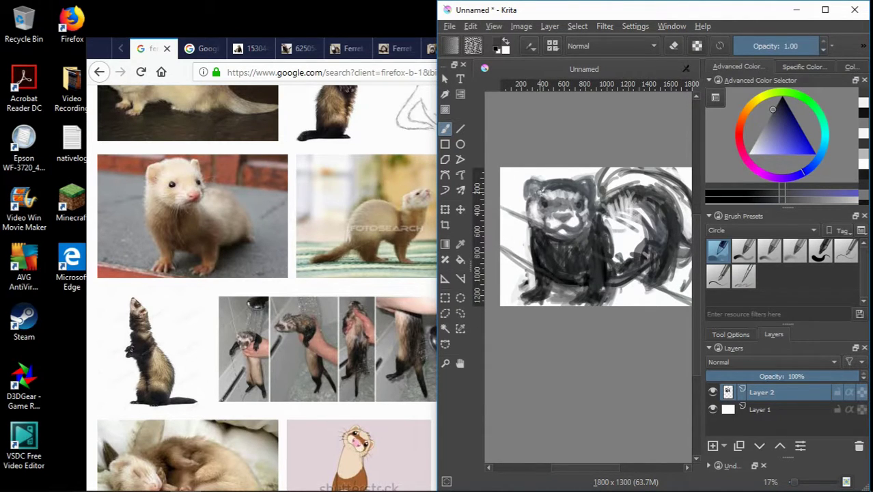
Step: Zoom in on the sketch and add dark strokes near the lower right
scroll(611, 266, "right", 3)
key("ctrl+plus")
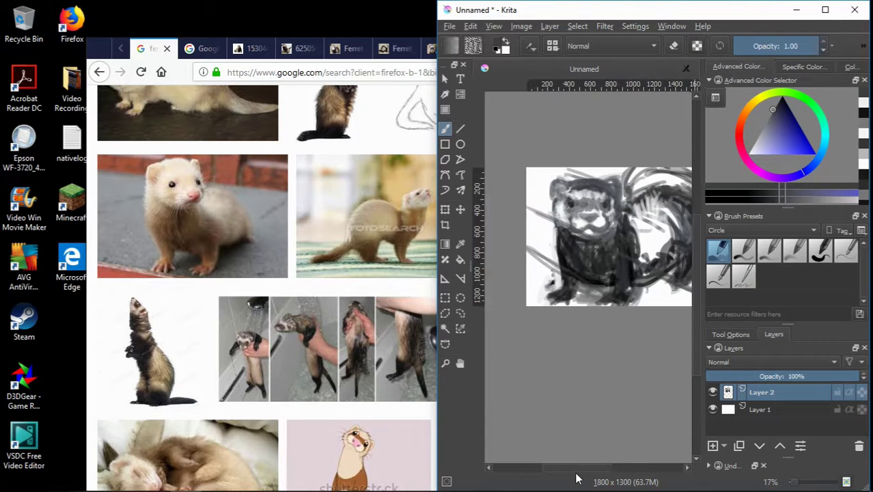
key("ctrl+plus")
scroll(591, 471, "up", 2)
scroll(592, 471, "down", 2)
left_click_drag(591, 471, 619, 471)
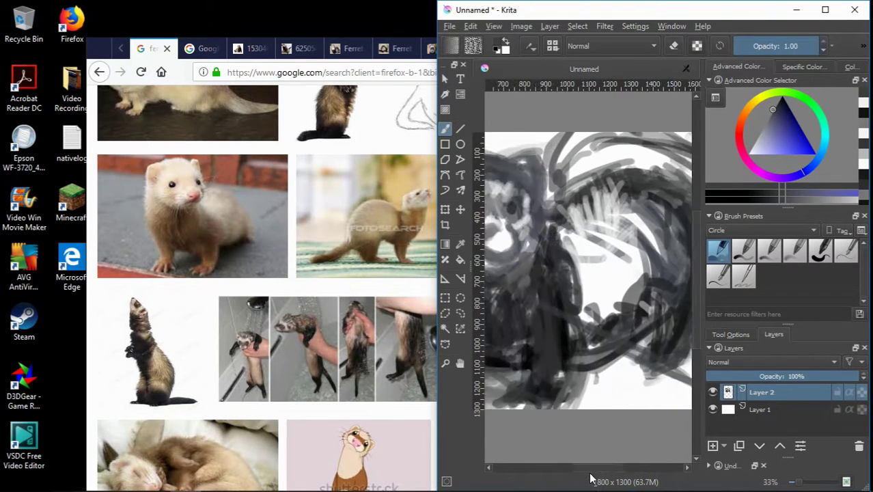
mouse_move(615, 369)
left_mouse_down()
mouse_move(661, 360)
mouse_move(615, 383)
left_mouse_up()
key("x")
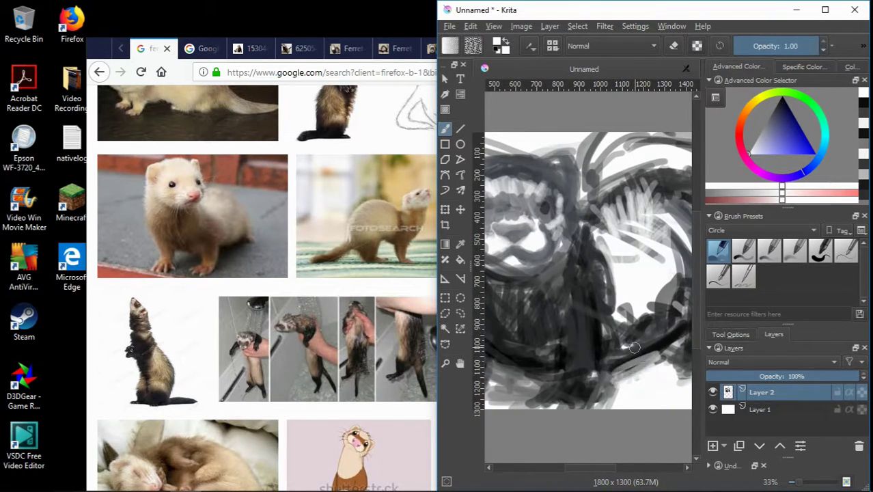
scroll(656, 288, "down", 4)
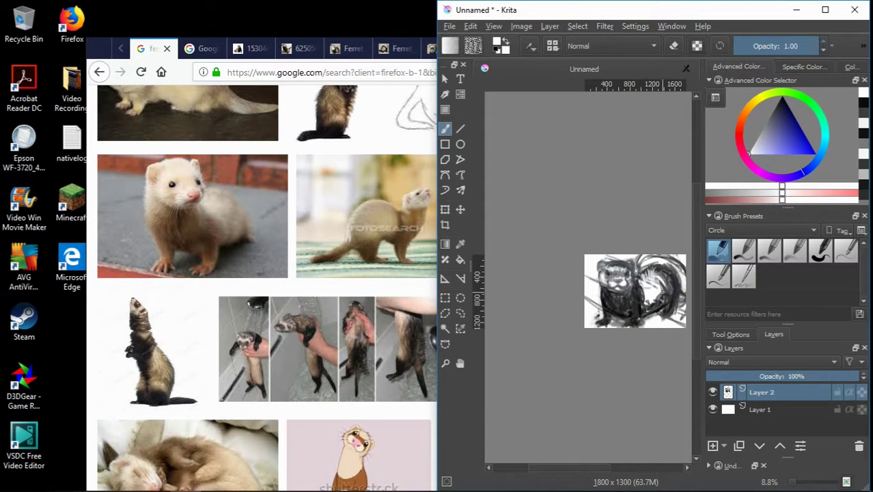
scroll(661, 290, "up", 2)
Step: Widen the Krita window and hatch white strokes over the ferret's face
scroll(682, 290, "up", 1)
left_click_drag(438, 287, 374, 287)
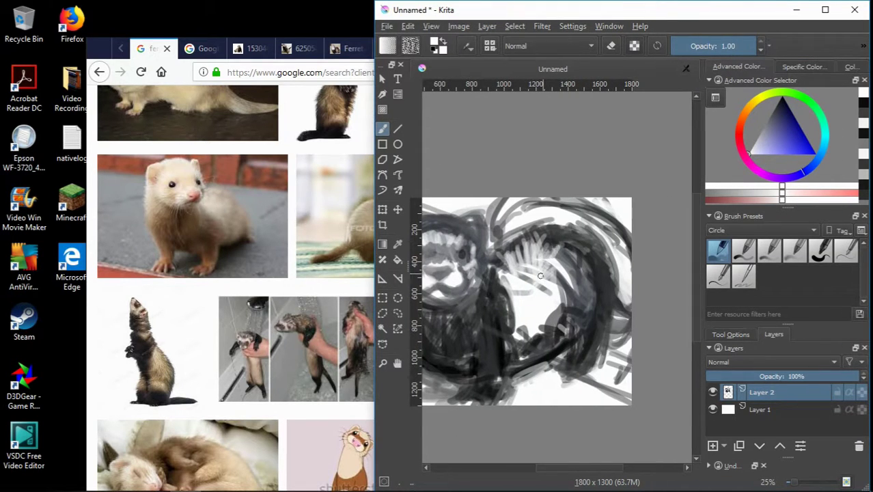
mouse_move(539, 275)
left_mouse_down()
mouse_move(594, 267)
mouse_move(540, 360)
left_mouse_up()
left_click_drag(545, 294, 554, 280)
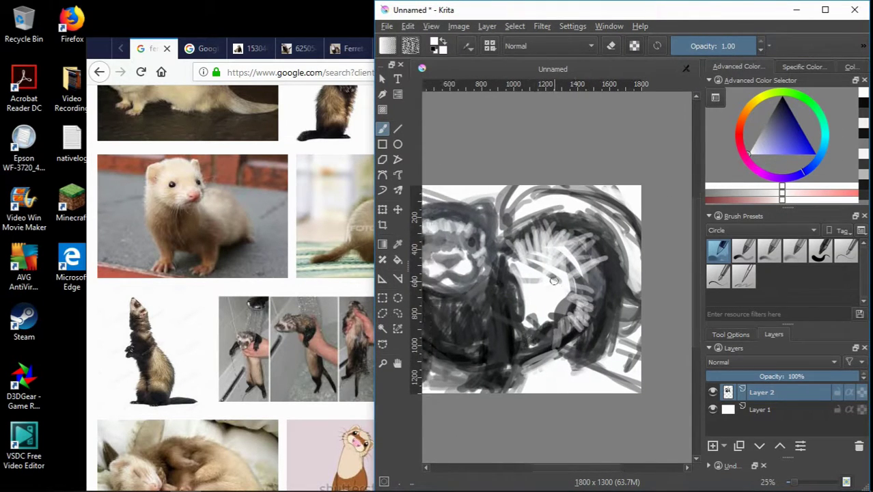
scroll(554, 280, "up", 4)
scroll(500, 259, "down", 4)
scroll(457, 312, "down", 1)
Step: Switch back to black and add grey strokes along the left and bottom edges
key("x")
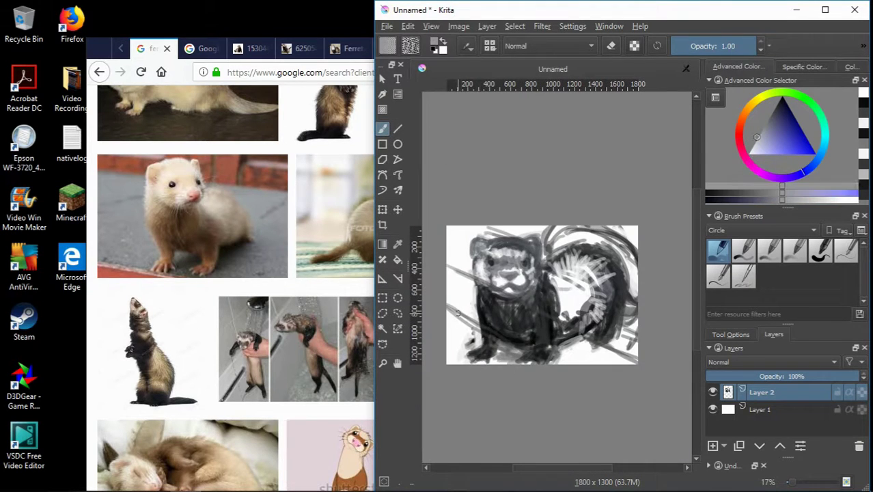
left_click_drag(457, 313, 599, 366)
left_click_drag(457, 319, 467, 362)
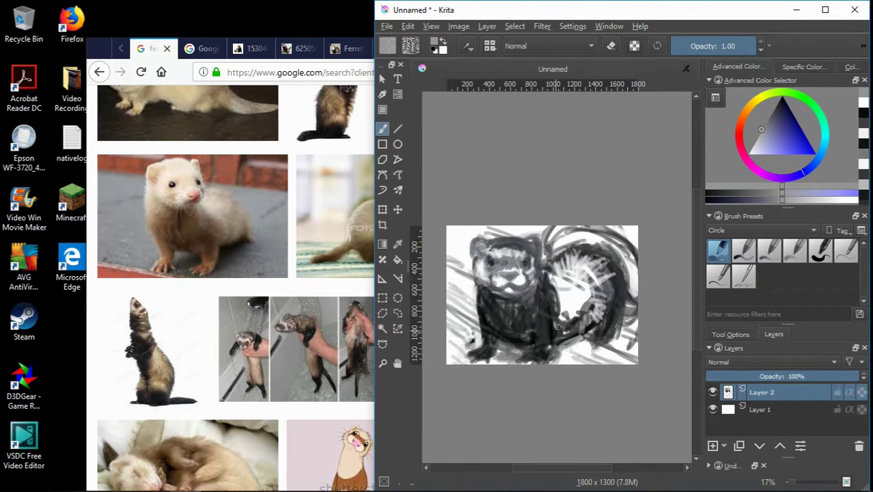
scroll(558, 327, "up", 2)
mouse_move(524, 308)
left_mouse_down()
mouse_move(569, 346)
mouse_move(542, 374)
left_mouse_up()
Step: Reset colours to black and white and darken the back, right edge and tail arc
key("d")
mouse_move(503, 343)
left_mouse_down()
mouse_move(505, 379)
mouse_move(652, 286)
mouse_move(645, 351)
left_mouse_up()
key("x")
key("x")
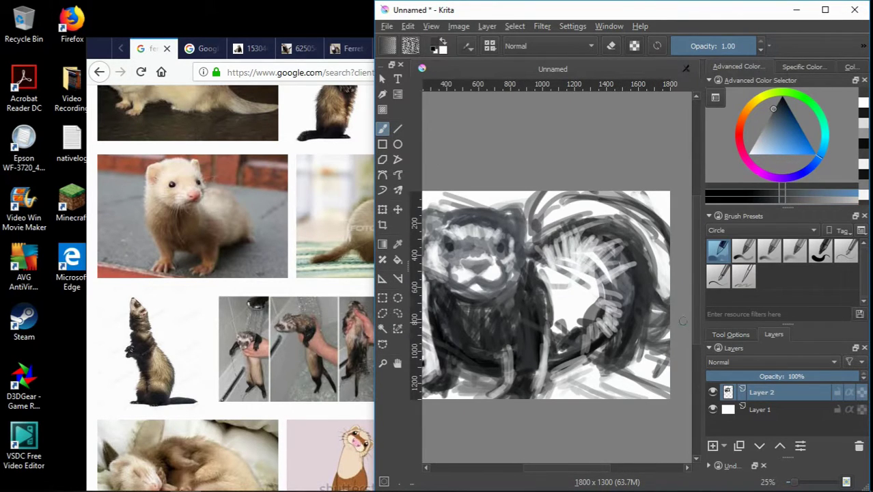
left_click_drag(629, 228, 665, 288)
left_click_drag(539, 225, 589, 199)
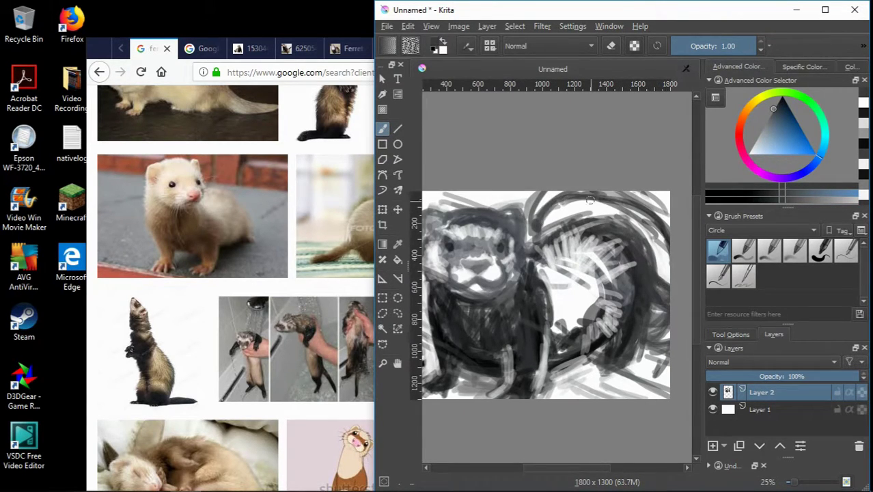
scroll(625, 239, "up", 1)
left_click_drag(519, 198, 683, 251)
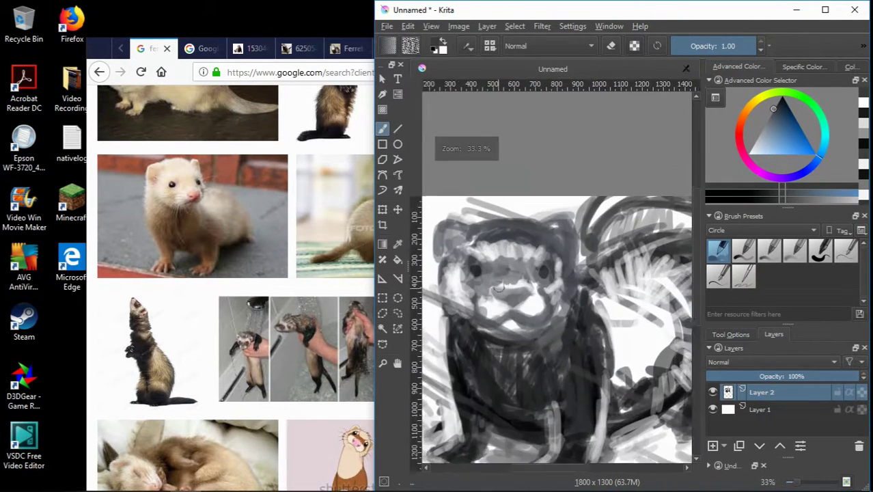
scroll(554, 321, "down", 1)
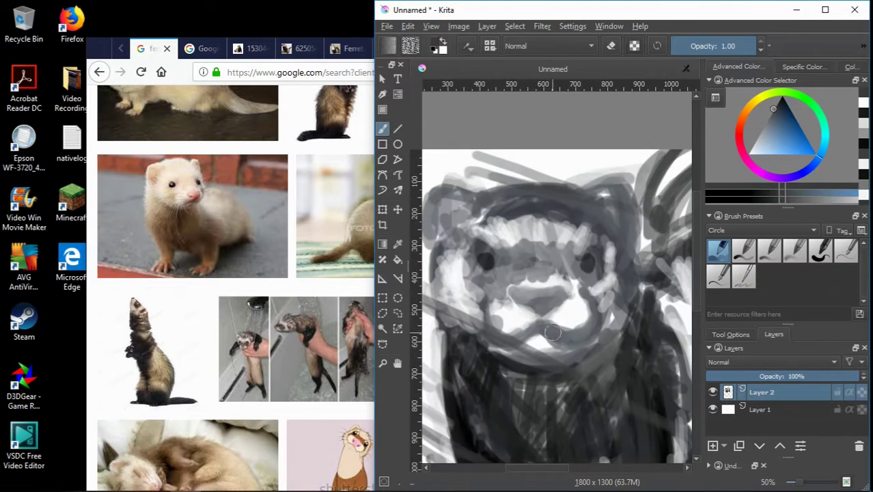
Step: Lighten the forehead and muzzle with light grey, pick a dark blue-grey, then bring Firefox forward
left_click(557, 217, "ctrl")
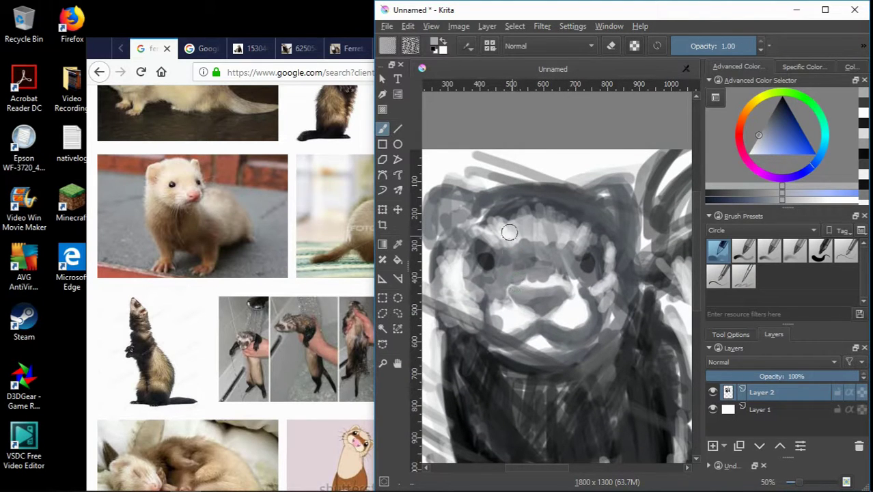
left_click_drag(508, 232, 594, 218)
mouse_move(516, 348)
left_mouse_down()
mouse_move(550, 335)
mouse_move(498, 338)
mouse_move(569, 332)
mouse_move(492, 325)
mouse_move(573, 344)
left_mouse_up()
left_click(540, 376, "ctrl")
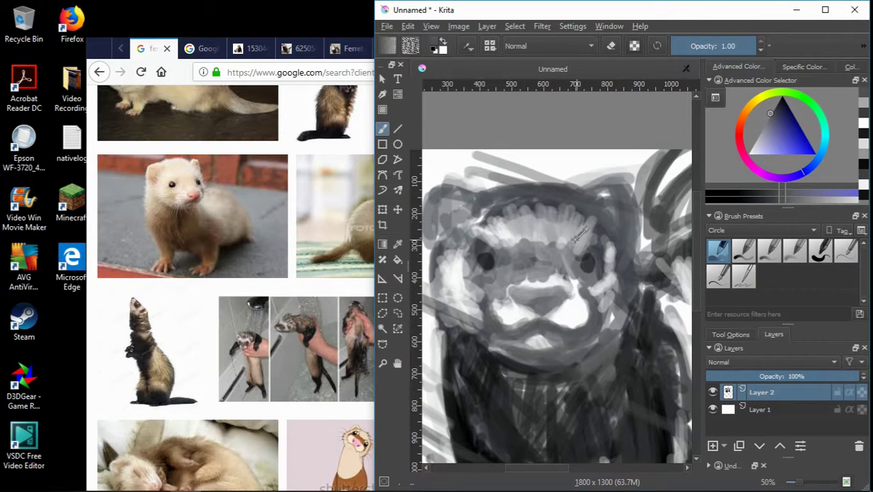
scroll(580, 238, "down", 1)
scroll(574, 296, "up", 1)
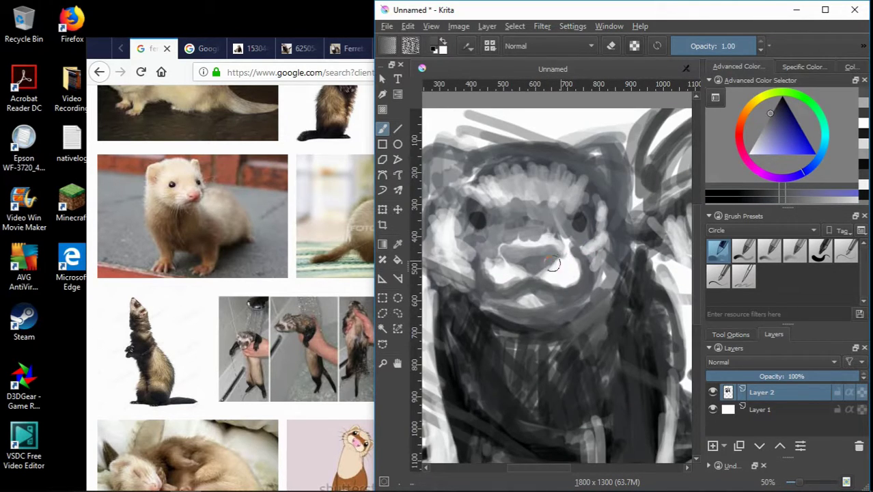
left_click(156, 53)
Step: Browse several related ferret face close-ups in the Google Images viewer, then return to results
left_click(254, 55)
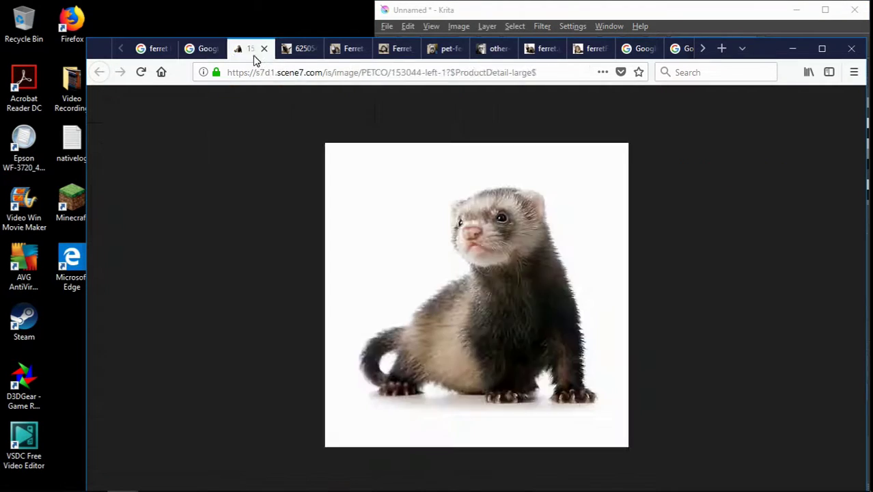
left_click(205, 49)
left_click(642, 305)
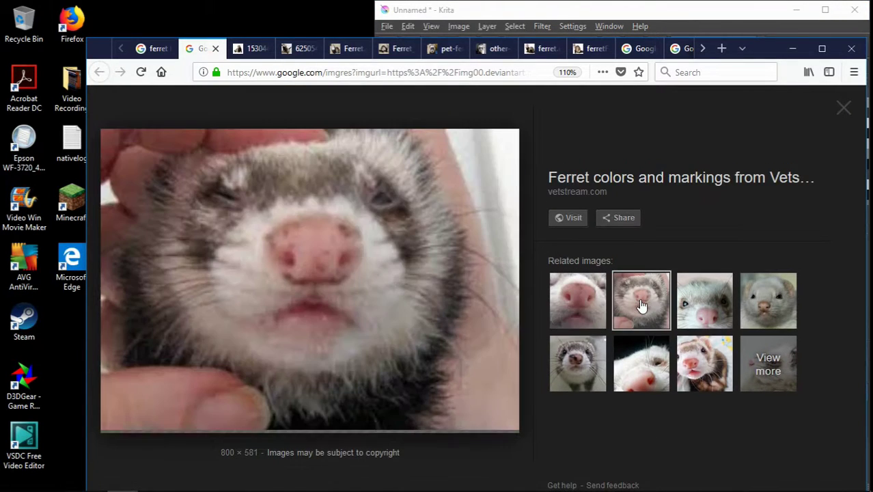
left_click(719, 308)
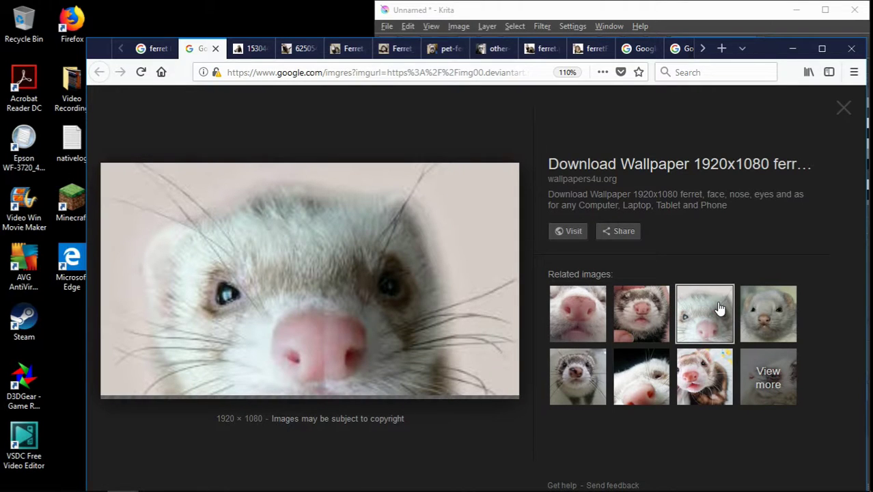
left_click(768, 299)
left_click(572, 378)
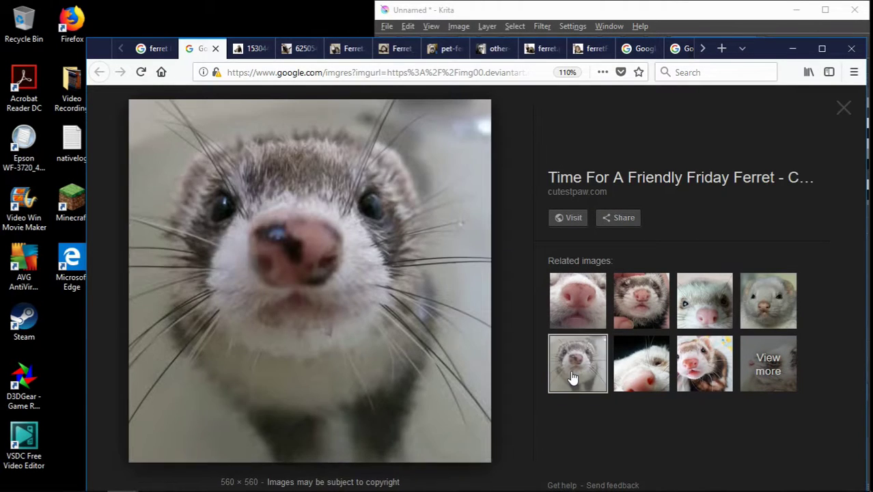
left_click(641, 363)
left_click(704, 363)
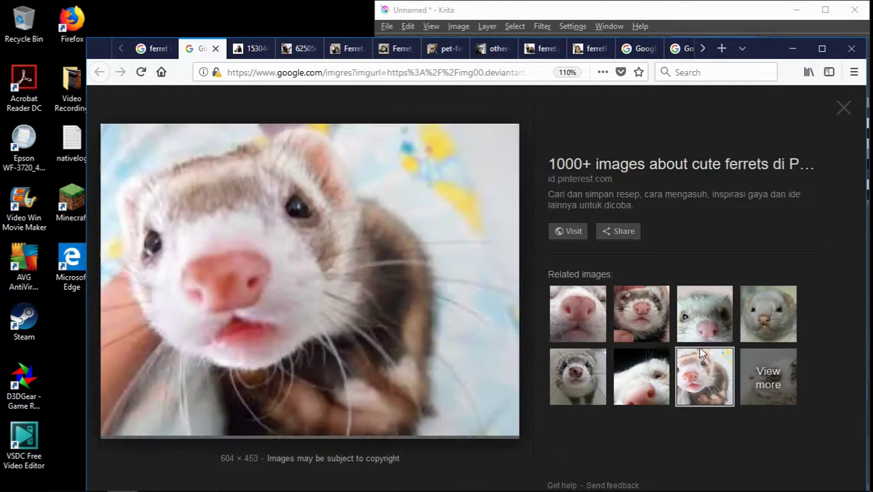
left_click(153, 49)
Step: Change the search from 'ferret legs' to 'ferret nose' and scroll the results
scroll(273, 205, "up", 10)
left_click(273, 114)
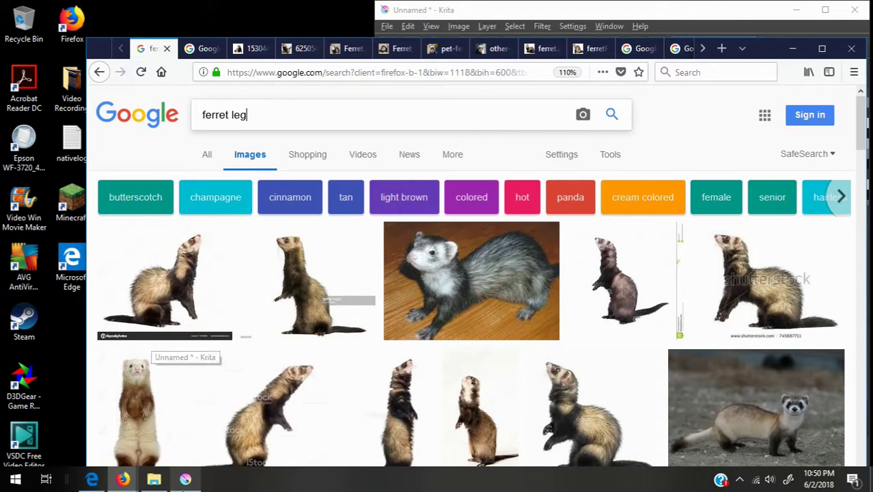
key("BackSpace")
key("BackSpace")
key("BackSpace")
type("nose")
key("Return")
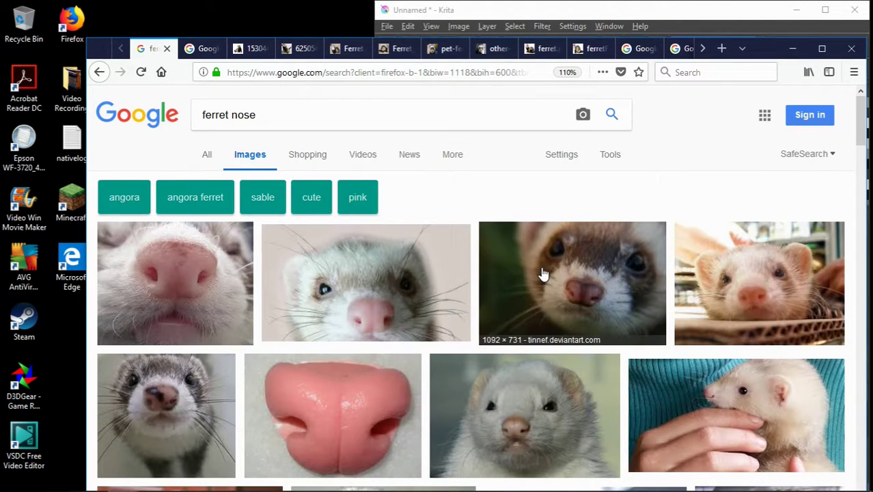
scroll(526, 177, "down", 2)
scroll(410, 294, "down", 4)
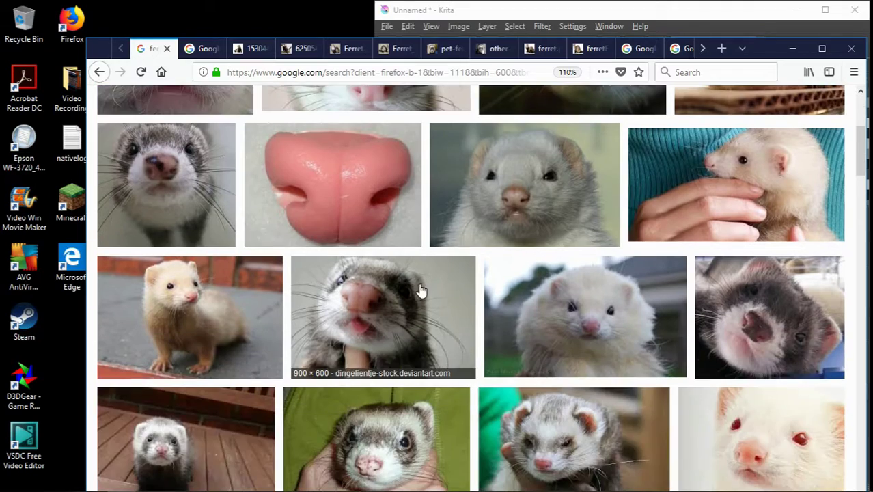
scroll(287, 280, "down", 3)
scroll(195, 279, "down", 6)
scroll(288, 120, "up", 6)
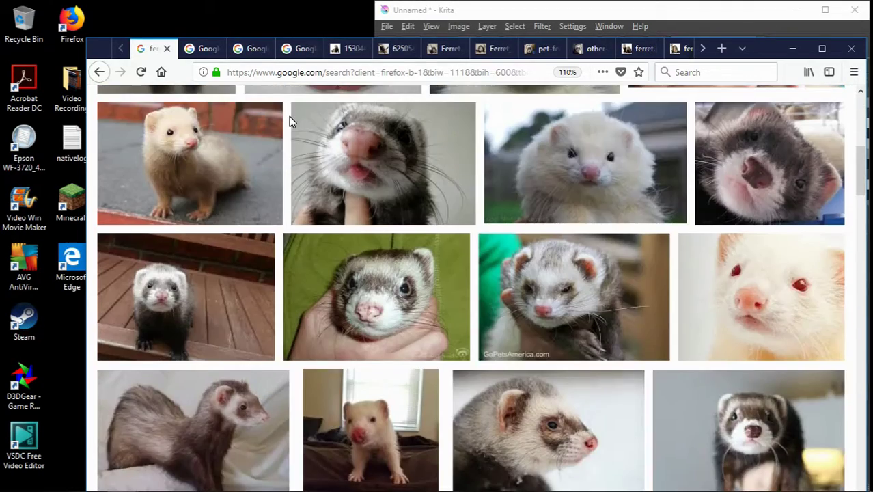
Step: Open the 900 × 600 'Ferret close up II' nose close-up, then bring Krita back in front
left_click(204, 48)
left_click(640, 308)
left_click(704, 307)
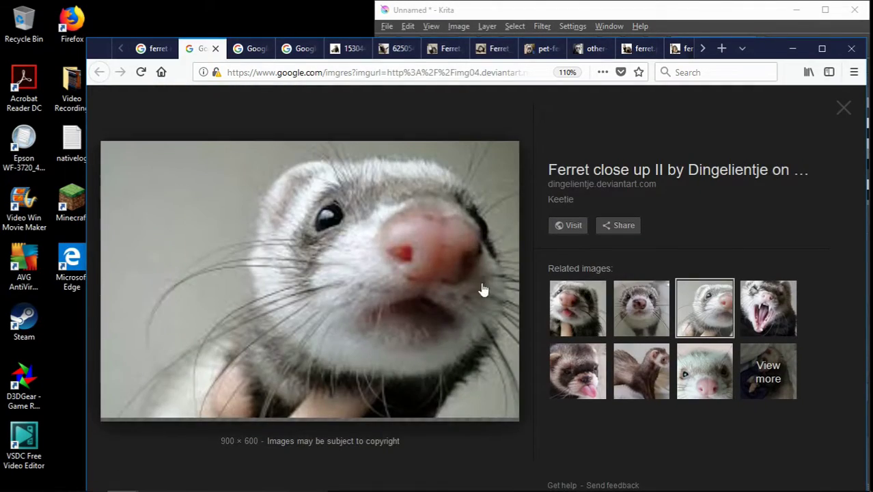
left_click(768, 310)
left_click(566, 7)
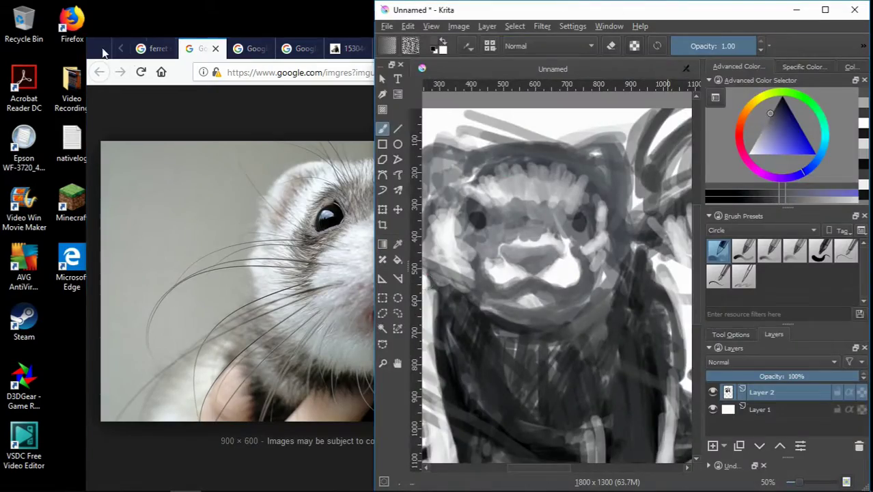
Step: Snap Firefox beside the Krita painting and zoom in on the ferret's face
left_click_drag(103, 53, 0, 41)
left_click(649, 246)
scroll(601, 254, "up", 2)
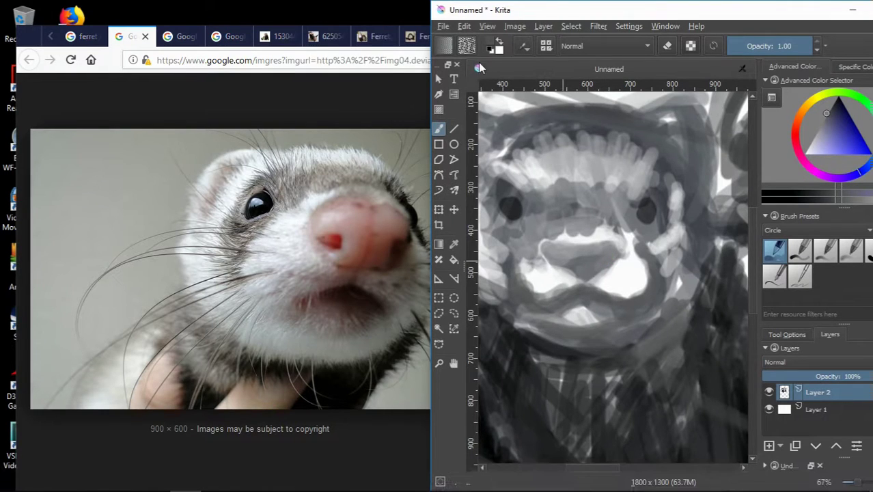
scroll(532, 120, "up", 1)
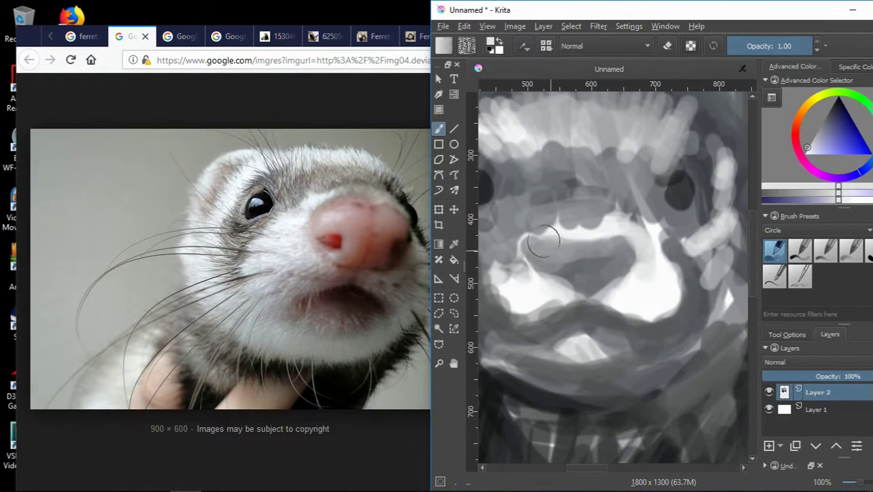
Step: Darken the ferret's nose with a short dark stroke
left_click_drag(567, 258, 561, 279)
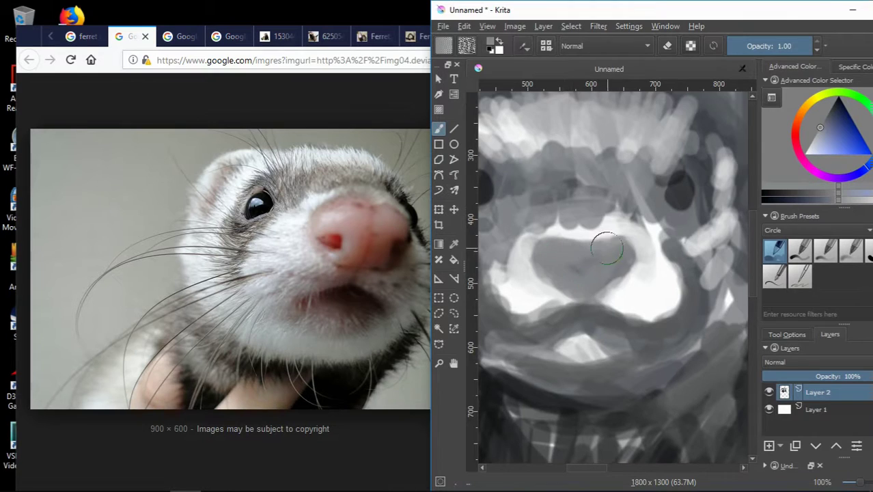
scroll(596, 279, "down", 1)
scroll(594, 273, "down", 2)
scroll(601, 376, "down", 1)
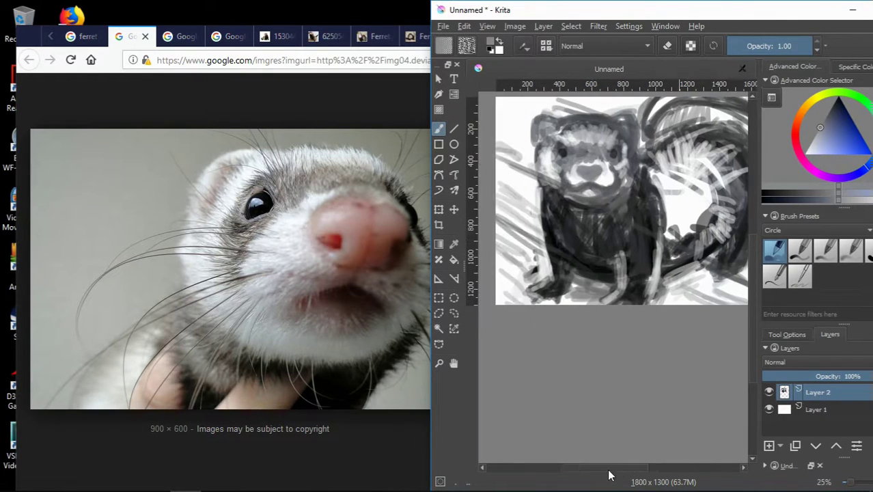
scroll(610, 410, "up", 1)
scroll(610, 410, "up", 2)
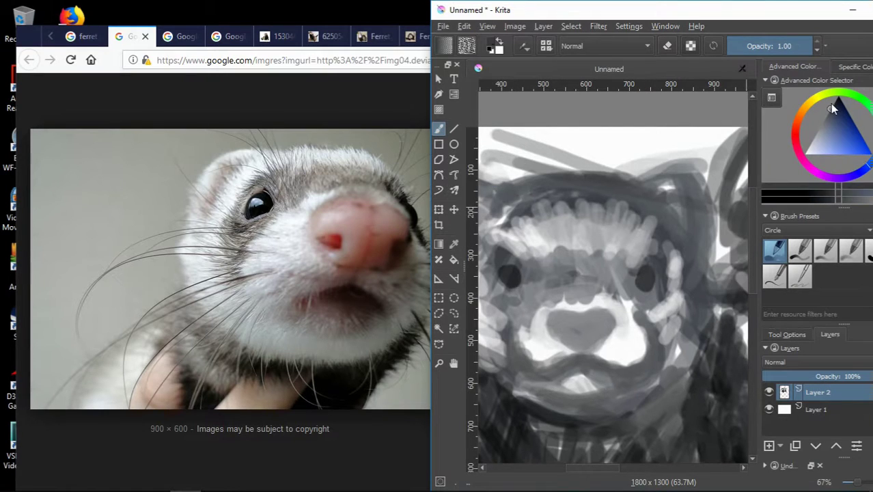
Step: Paint both eyes and the area toward the snout in near-black
left_click(831, 107)
left_click_drag(638, 268, 645, 285)
mouse_move(505, 259)
left_mouse_down()
mouse_move(506, 280)
mouse_move(543, 290)
left_mouse_up()
left_click_drag(533, 246, 536, 260)
left_click_drag(631, 262, 608, 295)
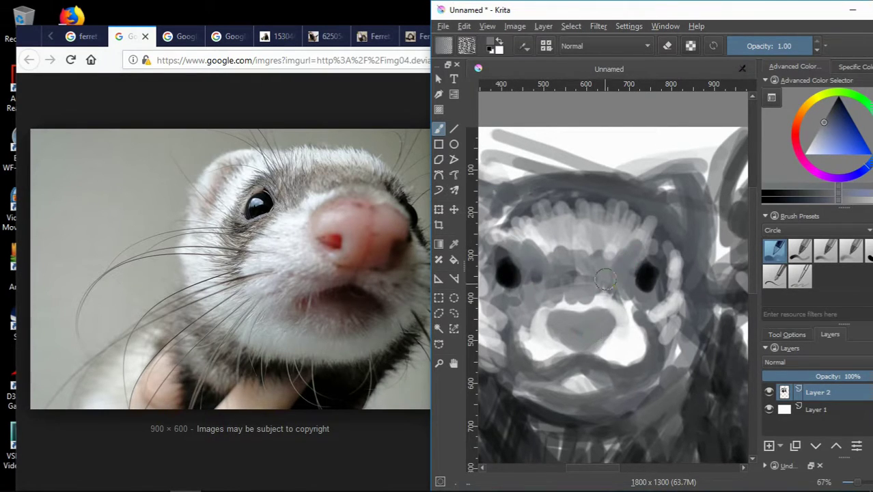
Step: Using sampled greys, paint a light arc above the snout, then a darker snout and left cheek
left_click(577, 331, "ctrl")
left_click(642, 364, "ctrl")
mouse_move(533, 304)
left_mouse_down()
mouse_move(595, 303)
mouse_move(577, 327)
left_mouse_up()
left_click(577, 328, "ctrl")
mouse_move(533, 287)
left_mouse_down()
mouse_move(594, 300)
mouse_move(541, 321)
mouse_move(649, 332)
left_mouse_up()
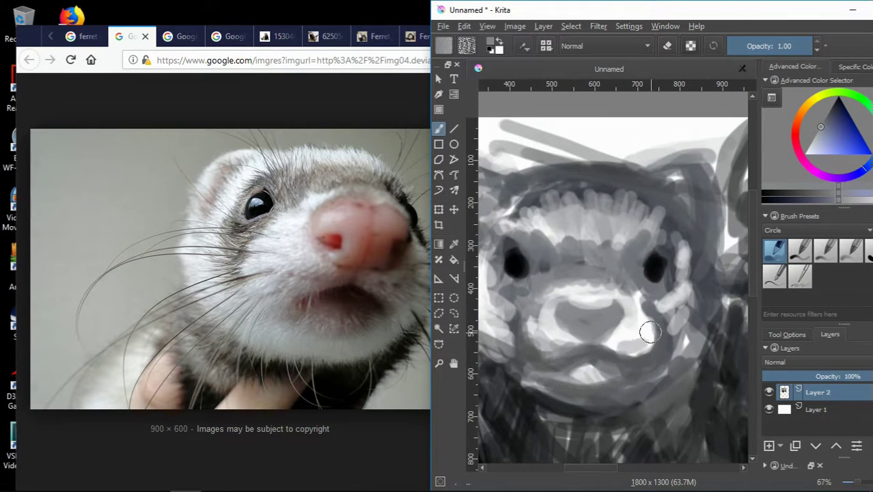
left_click(639, 338, "ctrl")
left_click_drag(533, 293, 536, 351)
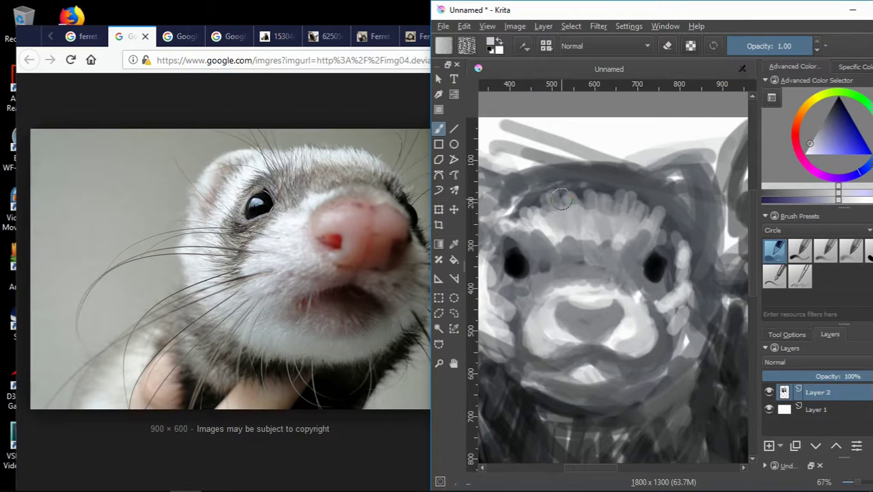
Step: Lighten the top of the head, the right cheek and both head edges
left_click_drag(561, 199, 601, 226)
key("minus")
left_click(651, 280, "ctrl")
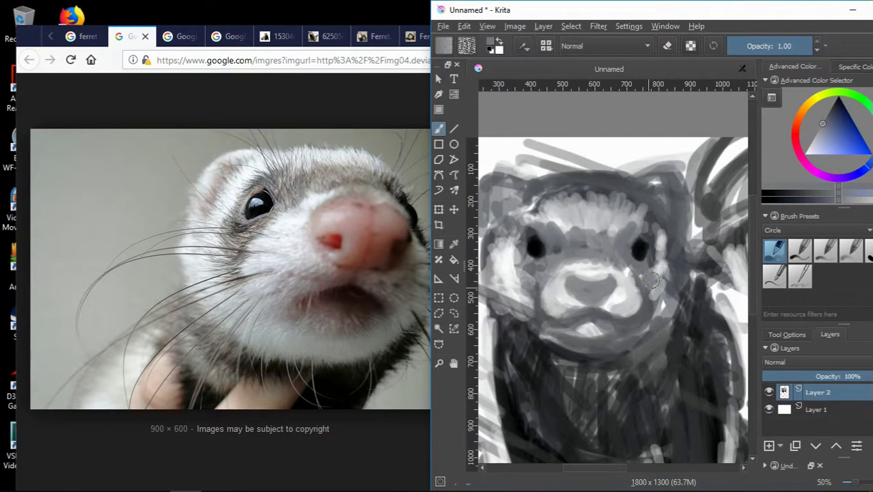
left_click(663, 260, "ctrl")
mouse_move(664, 249)
left_mouse_down()
mouse_move(665, 294)
mouse_move(645, 312)
left_mouse_up()
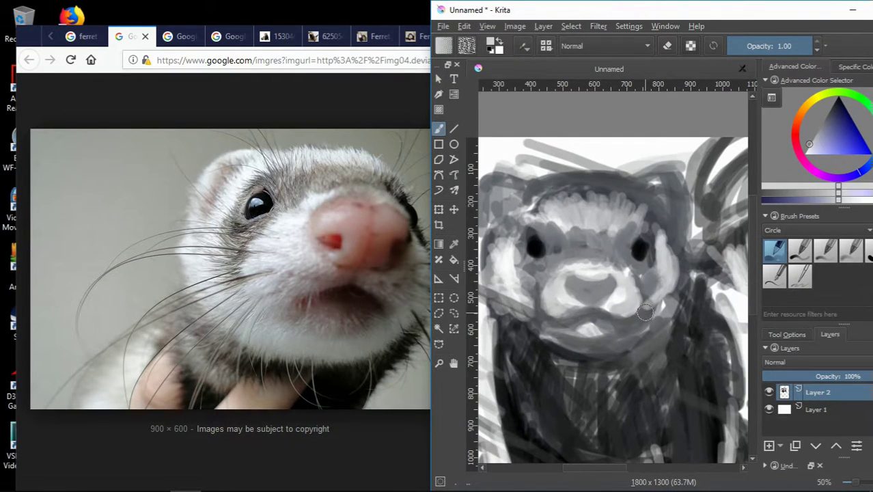
left_click_drag(643, 198, 676, 218)
left_click_drag(522, 179, 486, 229)
left_click(502, 202, "ctrl")
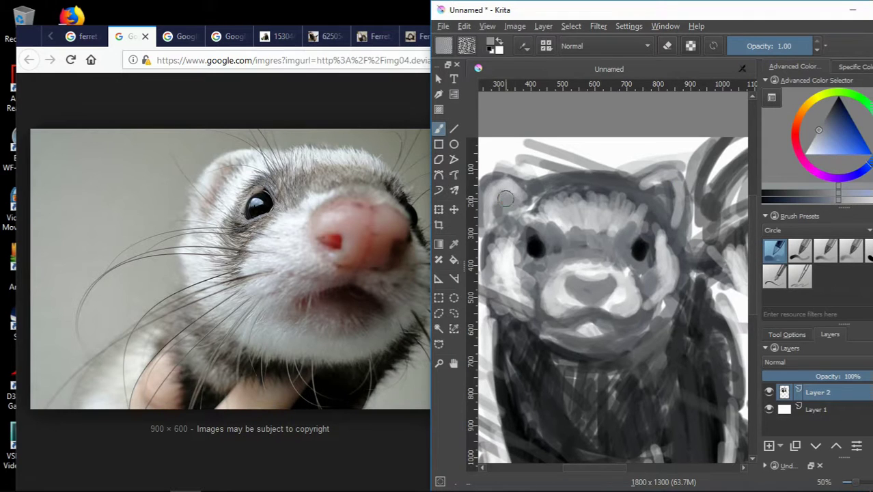
Step: Add more light strokes across the top of the head and sample greys for the nose
key("minus")
key("plus")
left_click_drag(564, 186, 652, 183)
left_click(606, 185, "ctrl")
left_click(654, 187, "ctrl")
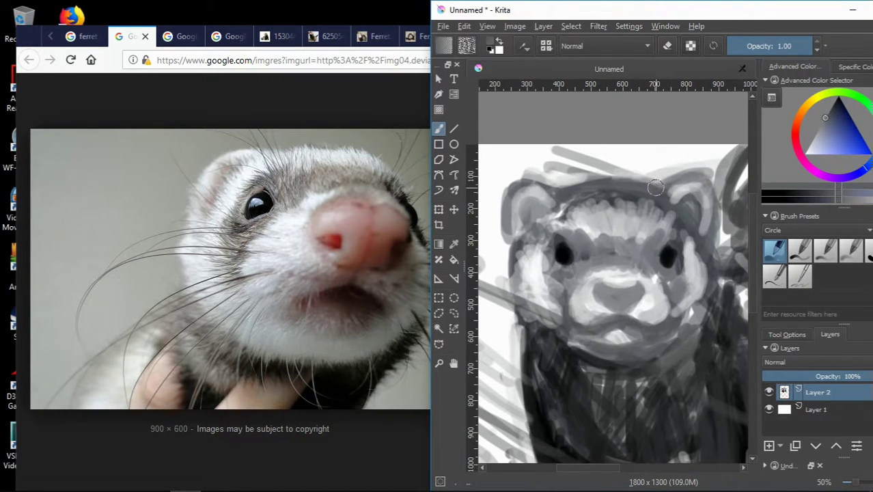
key("plus")
left_click(568, 316, "ctrl")
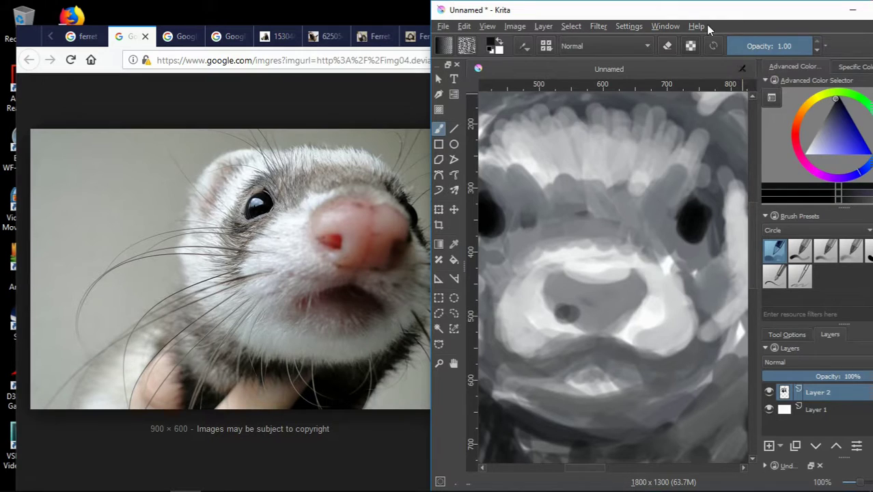
Step: Darken the left eye and dab dark shadows between and under the eyes
left_click_drag(714, 10, 689, 10)
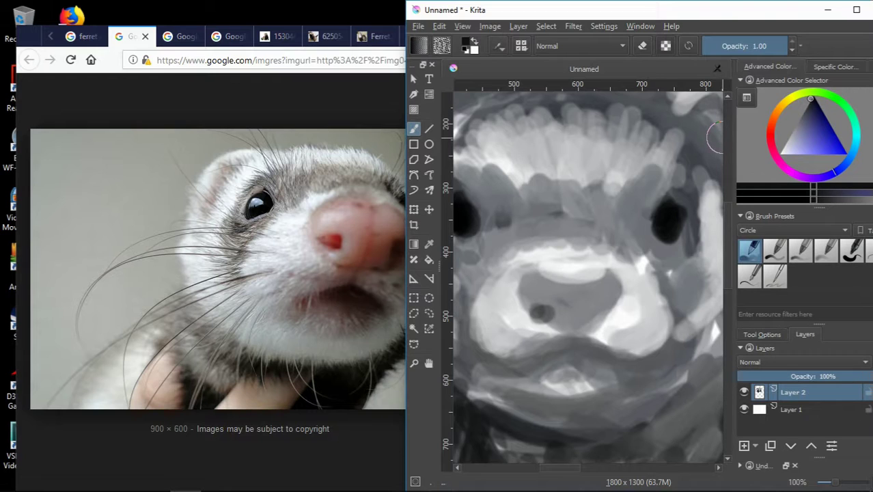
left_click(661, 258, "ctrl")
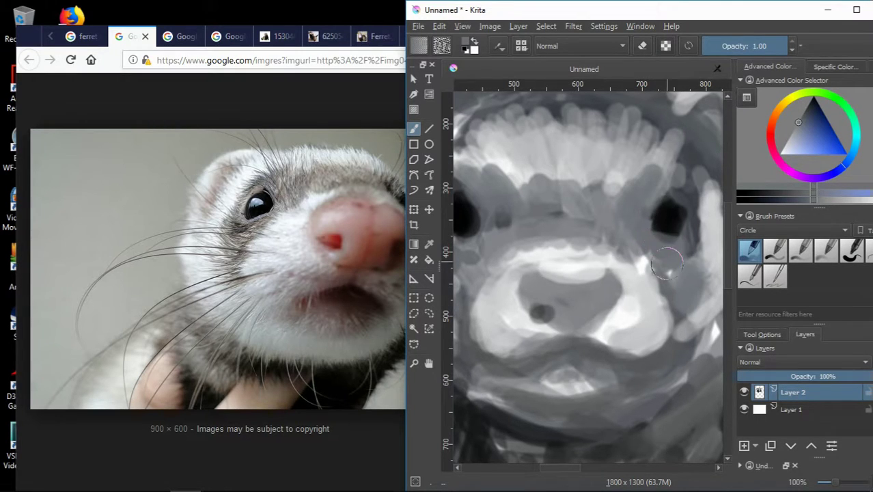
left_click(669, 219, "ctrl")
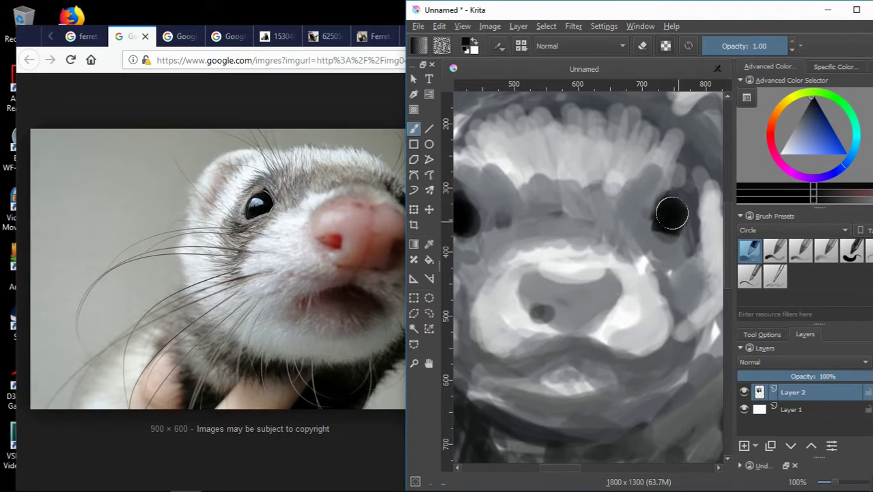
mouse_move(478, 225)
left_mouse_down()
mouse_move(516, 236)
mouse_move(489, 230)
left_mouse_up()
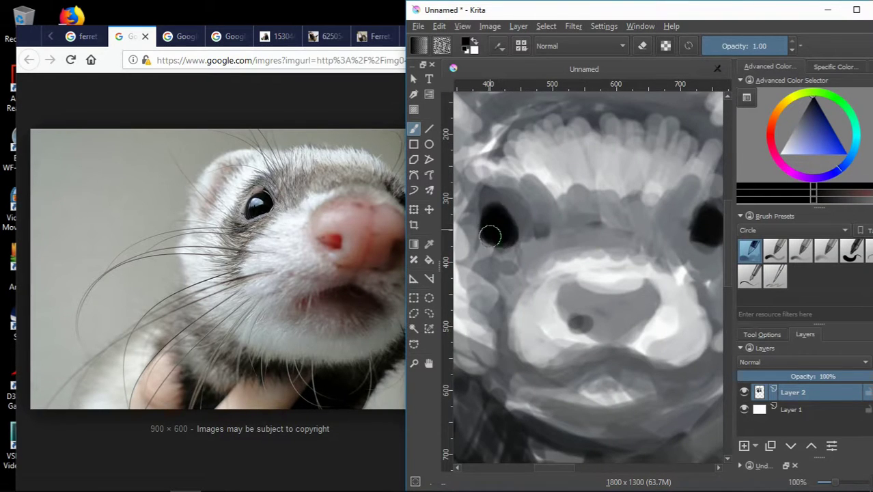
left_click(537, 276)
left_click(586, 257)
left_click_drag(584, 255, 645, 264)
scroll(648, 273, "down", 1)
Step: Set brush opacity to 1.00 and outline the nose in black strokes
left_click(799, 45)
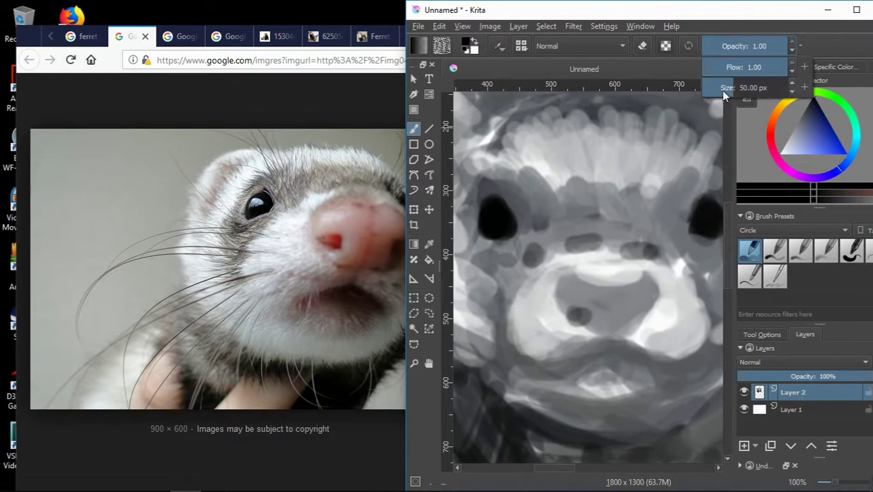
left_click(580, 319)
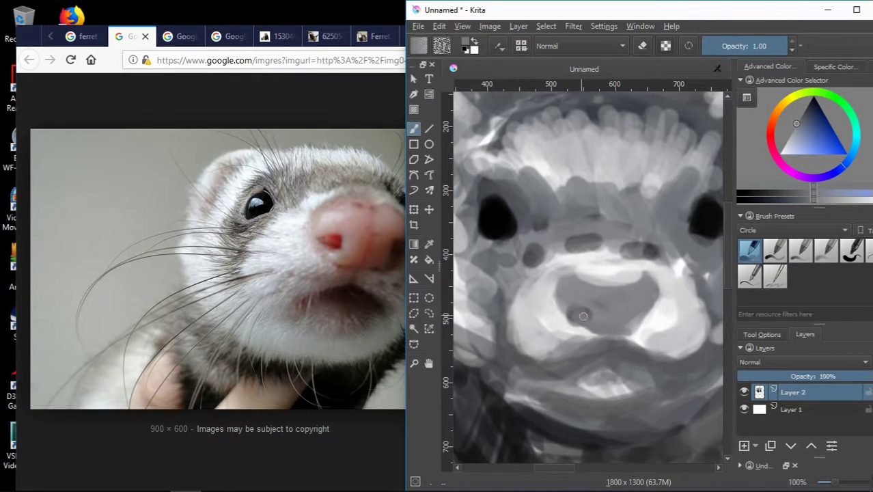
key("d")
left_click_drag(573, 314, 659, 299)
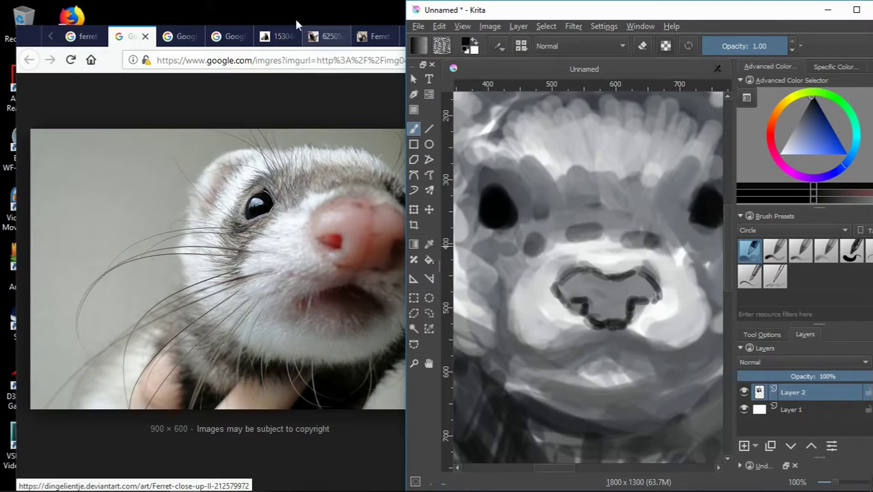
left_click(181, 36)
Step: Open sable.jpg at full size and dock Firefox on the left beside the painting
right_click(246, 245)
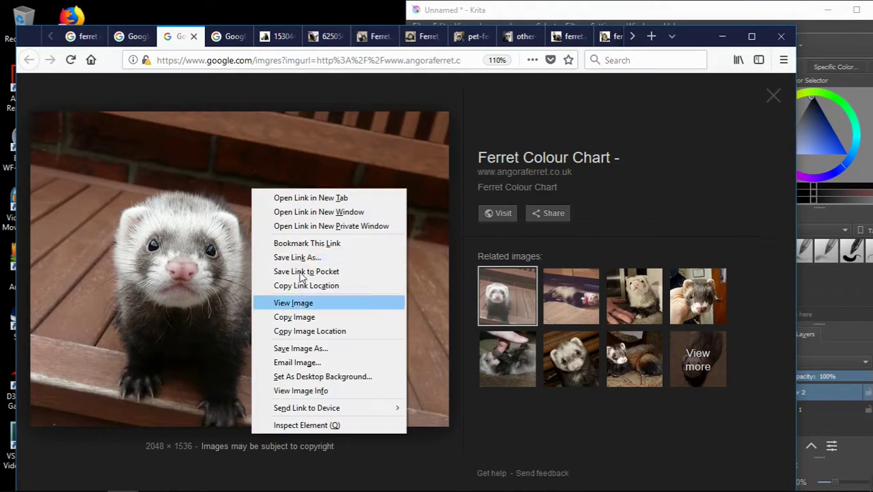
left_click(274, 300)
left_click(341, 226)
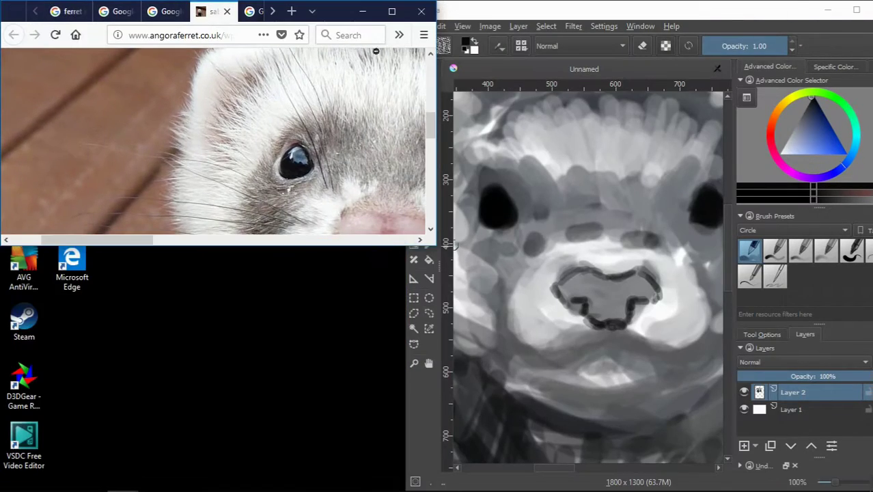
left_click_drag(325, 20, 195, 15)
left_click_drag(289, 155, 802, 154)
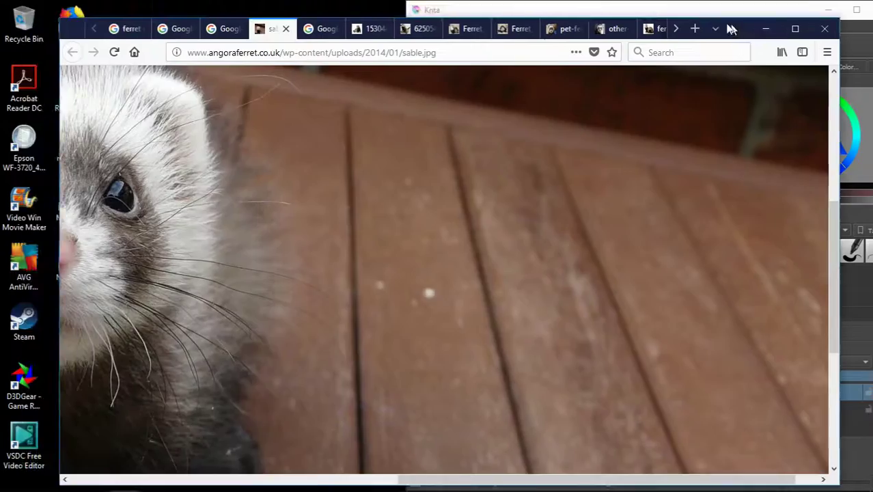
left_click_drag(171, 463, 233, 471)
left_click_drag(704, 12, 646, 6)
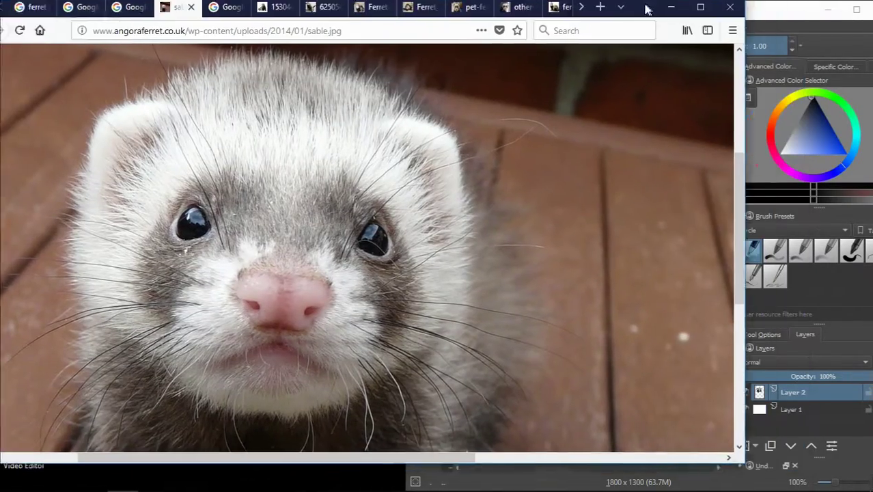
left_click_drag(745, 273, 406, 273)
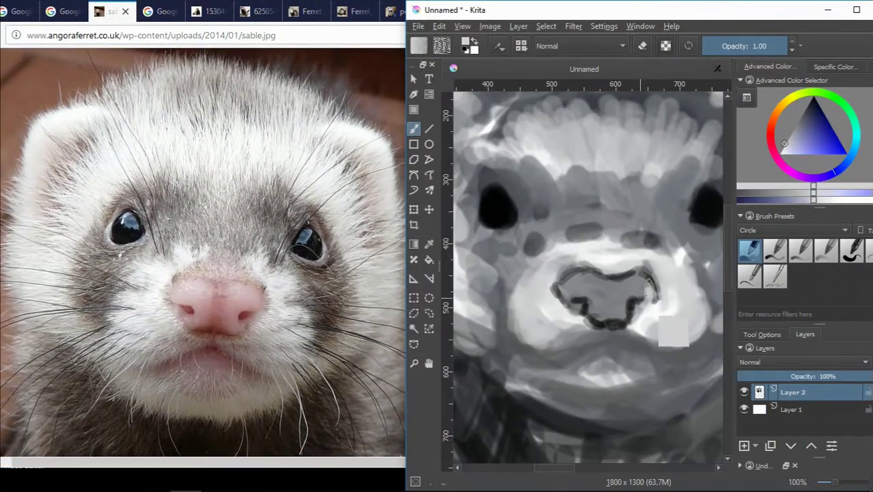
Step: Zoom in and paint a grey line down the nose with light strokes toward the mouth
scroll(664, 308, "up", 2)
scroll(664, 306, "up", 1)
left_click_drag(659, 246, 635, 328)
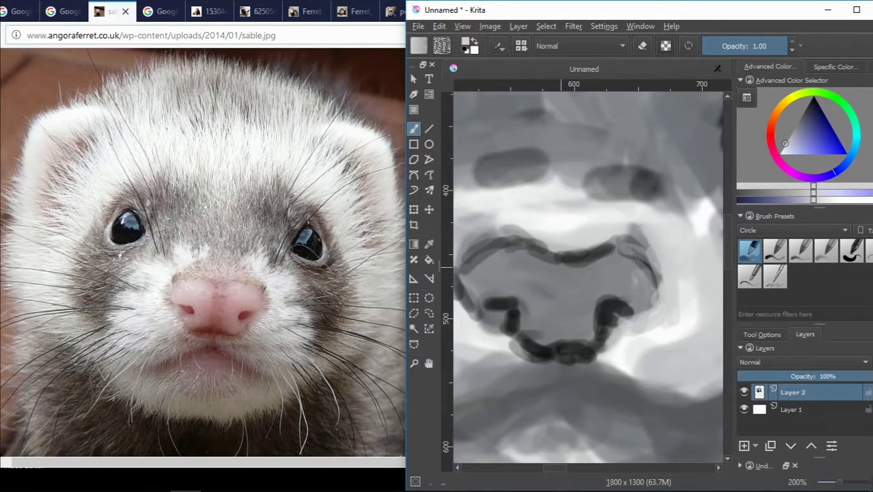
left_click_drag(541, 247, 562, 342)
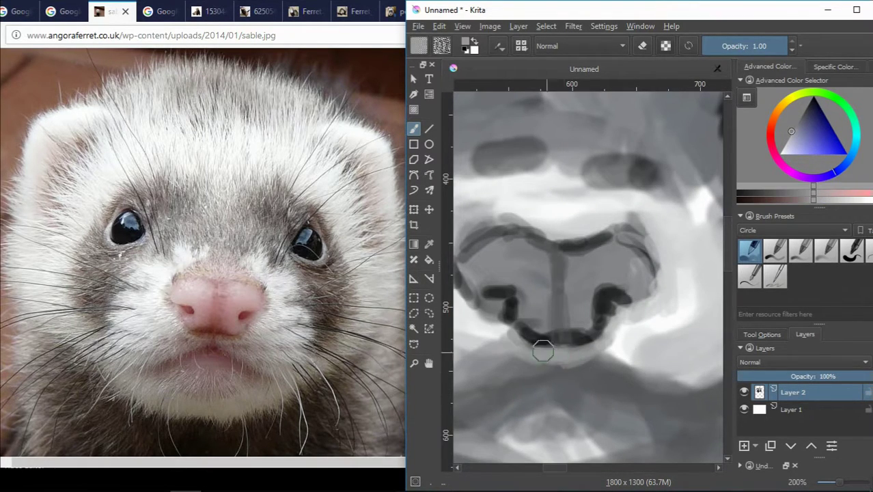
left_click(543, 349, "ctrl")
left_click(573, 307, "ctrl")
mouse_move(601, 308)
left_mouse_down()
mouse_move(542, 325)
mouse_move(564, 355)
left_mouse_up()
Step: Darken the nostril edges, shade the nose and paint a dark mouth line beneath it
left_click(556, 341, "ctrl")
left_click_drag(550, 260, 554, 321)
mouse_move(486, 273)
left_mouse_down()
mouse_move(541, 267)
mouse_move(594, 303)
left_mouse_up()
left_click(550, 351, "ctrl")
key("1")
mouse_move(513, 351)
left_mouse_down()
mouse_move(587, 352)
mouse_move(577, 369)
mouse_move(525, 384)
left_mouse_up()
left_click(585, 348, "ctrl")
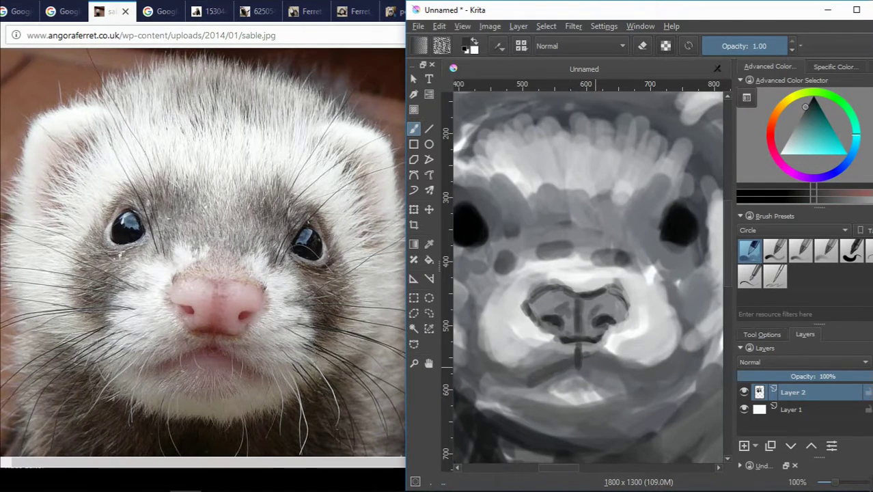
key("ctrl+z")
mouse_move(577, 365)
left_mouse_down()
mouse_move(638, 393)
mouse_move(519, 393)
left_mouse_up()
key("minus")
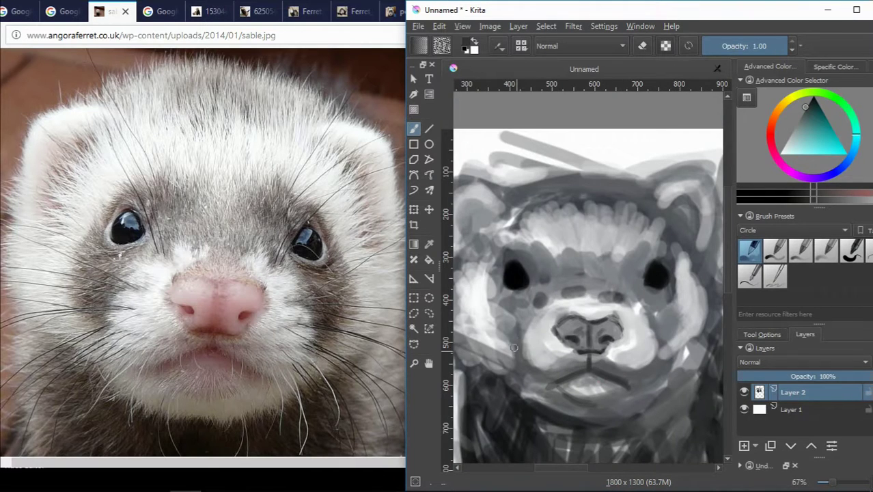
Step: Paint dark left-cheek strokes, a grey right-cheek stroke and darken the forehead between the eyes
mouse_move(529, 307)
left_mouse_down()
mouse_move(516, 352)
mouse_move(552, 309)
left_mouse_up()
left_click(552, 309, "ctrl")
left_click(568, 286, "ctrl")
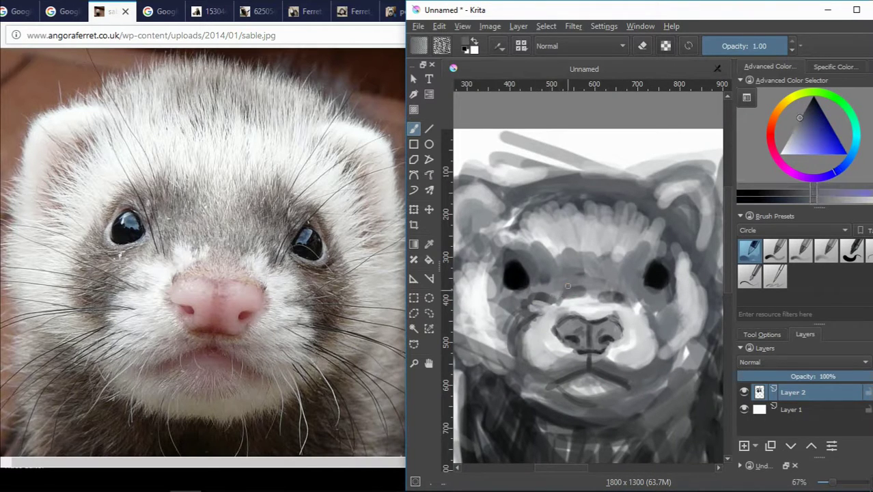
left_click_drag(637, 313, 653, 359)
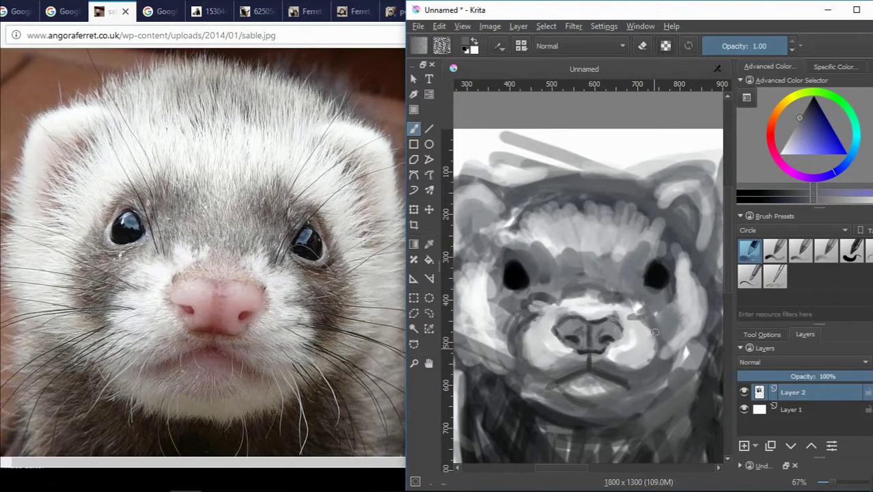
left_click(606, 292, "ctrl")
mouse_move(582, 258)
left_mouse_down()
mouse_move(586, 280)
mouse_move(617, 273)
mouse_move(604, 273)
left_mouse_up()
Step: Shade fur above the left eye, darken the left cheek and add fur strokes on the right cheek
left_click(601, 270, "ctrl")
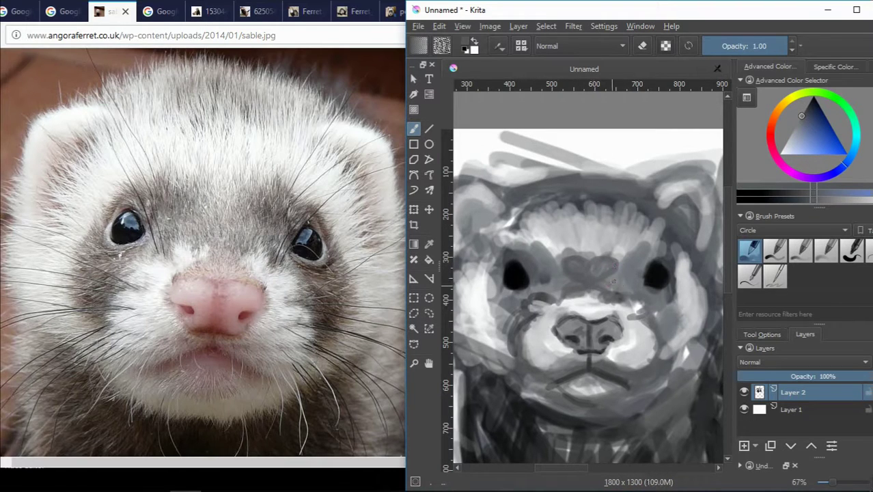
left_click(594, 253, "ctrl")
left_click_drag(513, 246, 532, 236)
left_click_drag(487, 333, 495, 295)
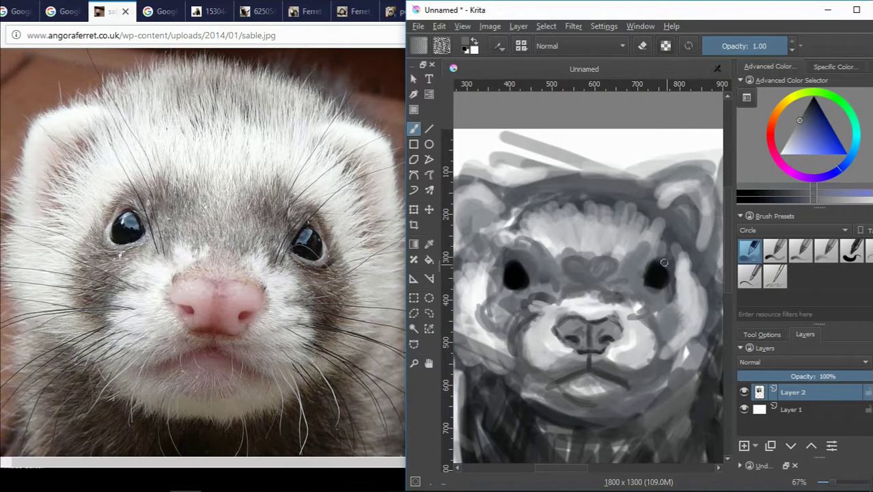
mouse_move(663, 263)
left_mouse_down()
mouse_move(680, 310)
mouse_move(676, 359)
left_mouse_up()
left_click(677, 335, "ctrl")
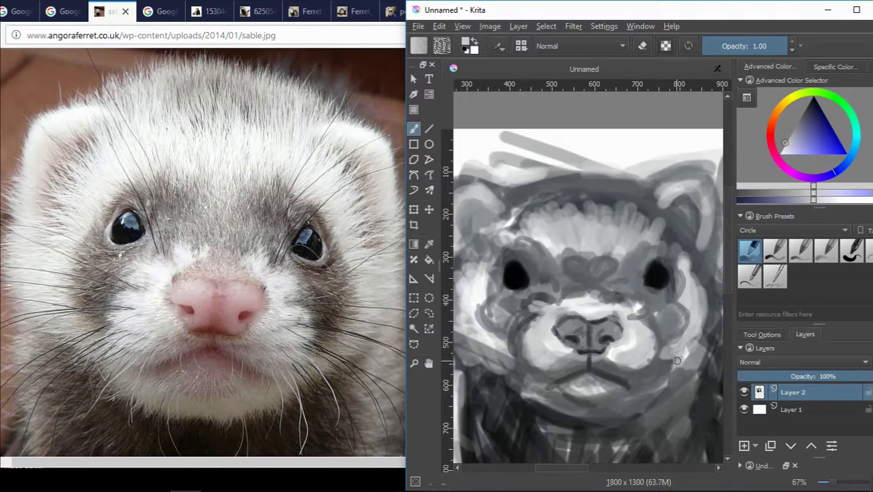
left_click_drag(699, 328, 677, 358)
Step: Paint near-white strokes along the top of the head and dark strokes by the left ear
left_click_drag(468, 333, 501, 321)
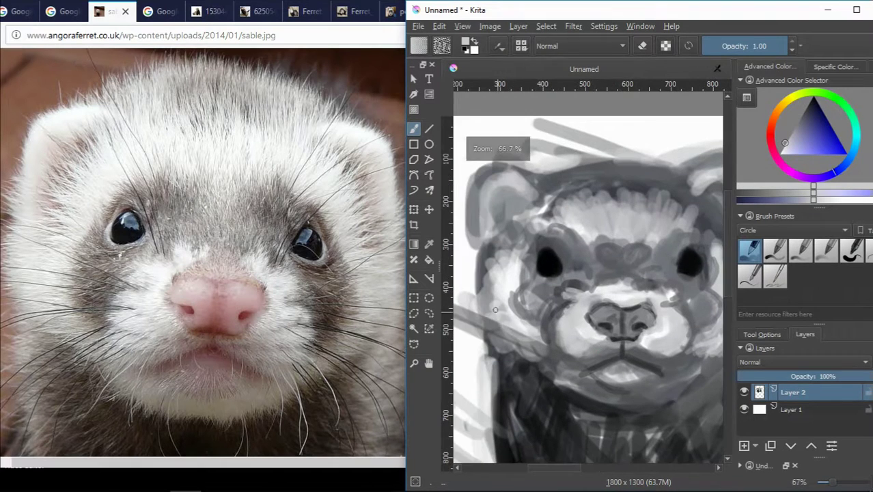
left_click(481, 292, "ctrl")
left_click(478, 247, "ctrl")
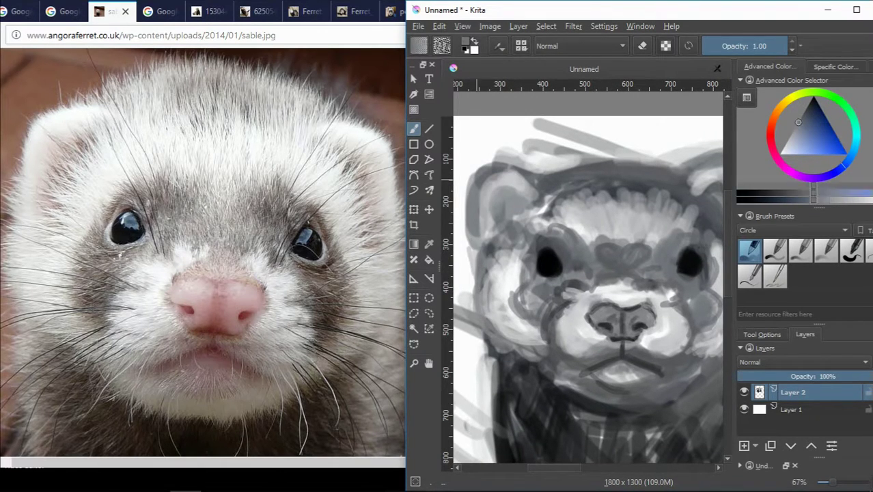
mouse_move(473, 162)
left_mouse_down()
mouse_move(563, 177)
mouse_move(661, 158)
left_mouse_up()
left_click(530, 174, "ctrl")
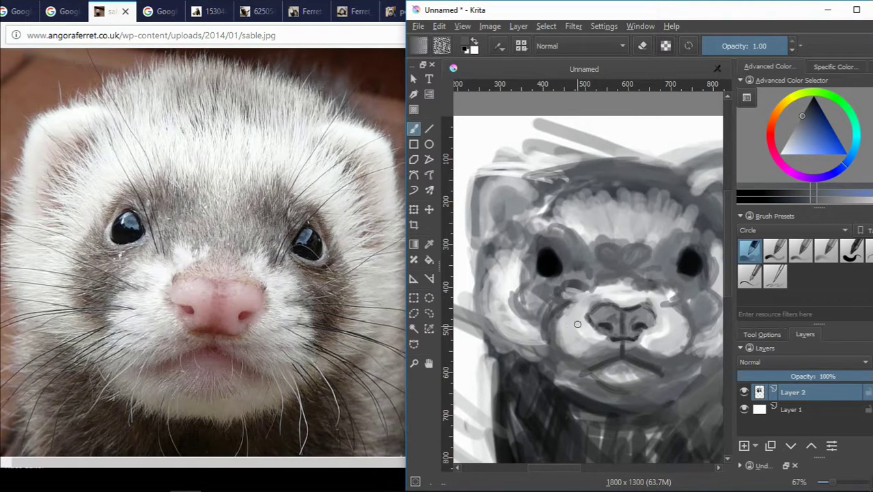
mouse_move(482, 179)
left_mouse_down()
mouse_move(553, 172)
mouse_move(486, 180)
left_mouse_up()
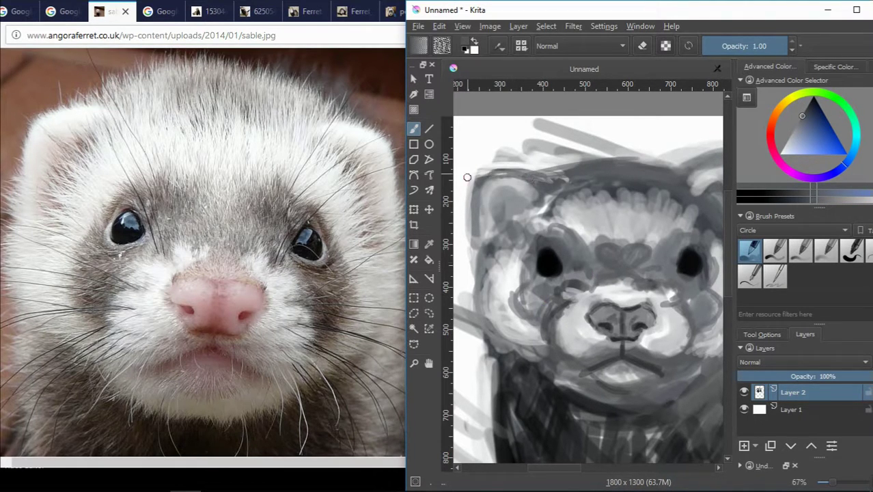
left_click(512, 218, "ctrl")
left_click_drag(529, 215, 512, 251)
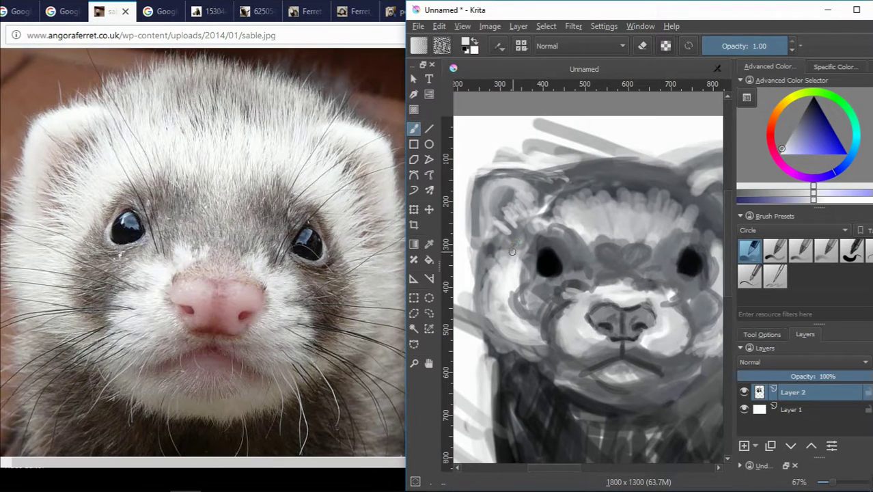
Step: Hatch light fur between the eyes and across the right forehead, then darken the left cheek
left_click_drag(555, 467, 534, 474)
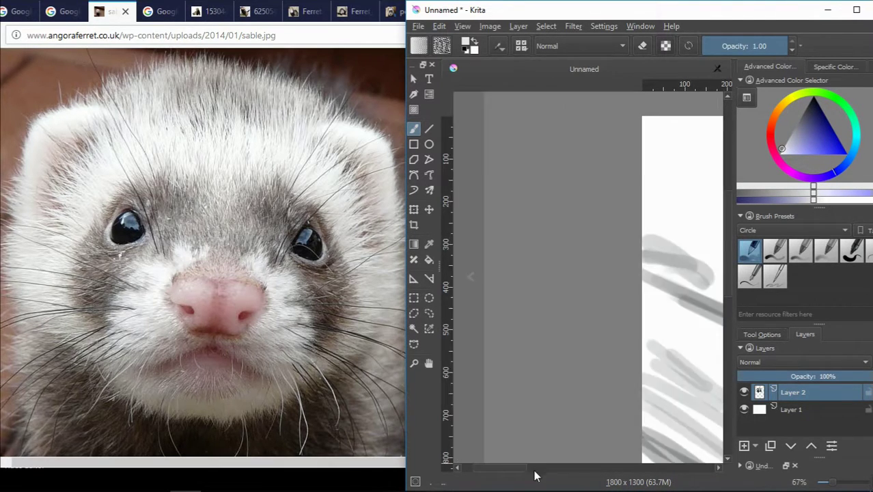
left_click(588, 225, "ctrl")
left_click_drag(588, 225, 619, 230)
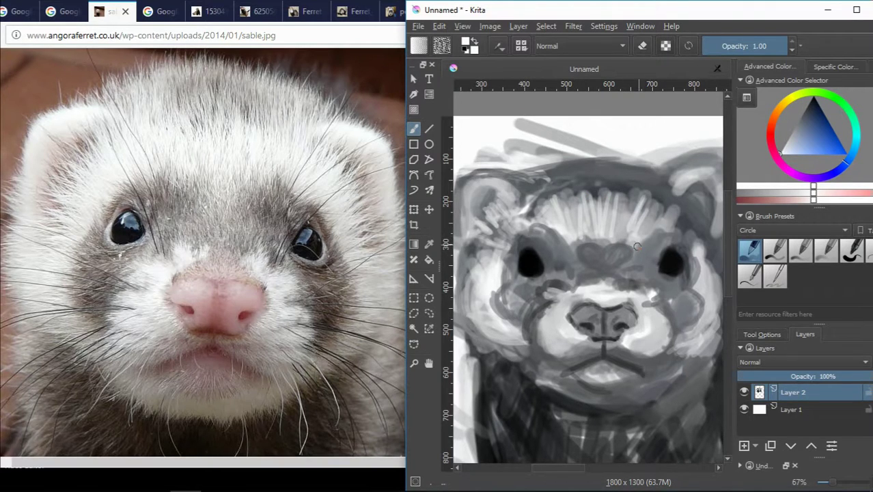
left_click_drag(659, 225, 714, 282)
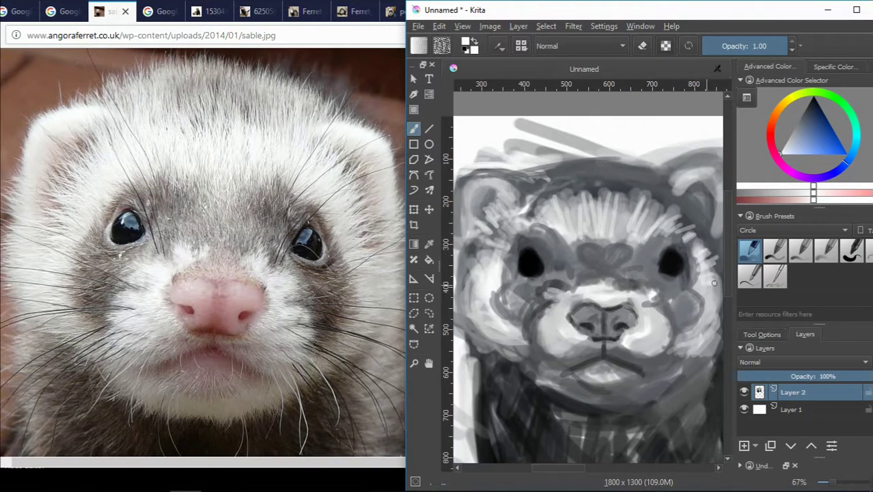
left_click(598, 172, "ctrl")
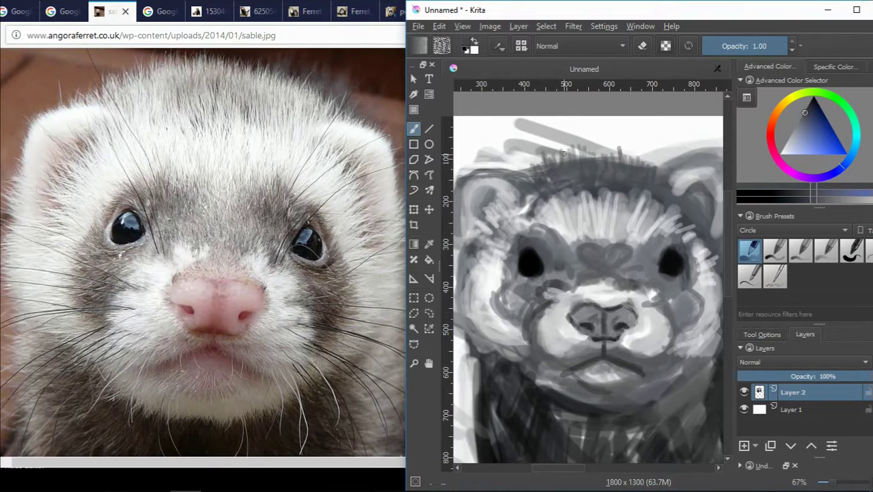
scroll(577, 150, "down", 5)
scroll(606, 354, "up", 5)
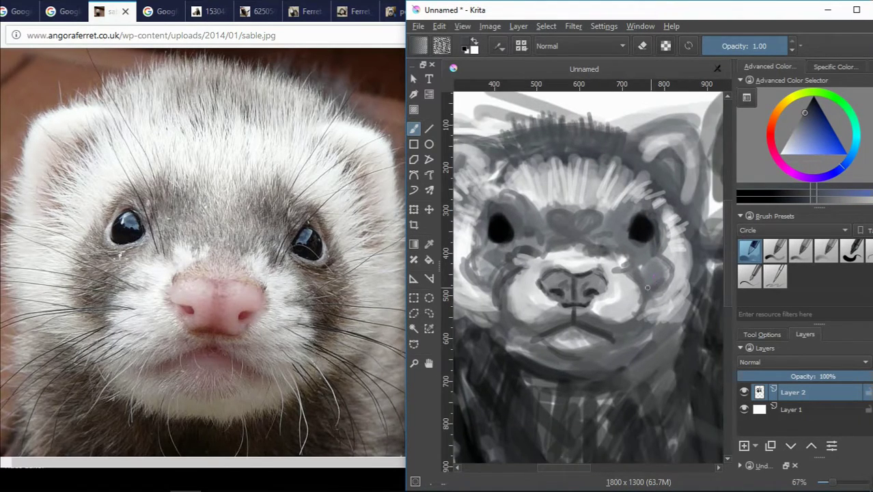
left_click_drag(504, 270, 474, 282)
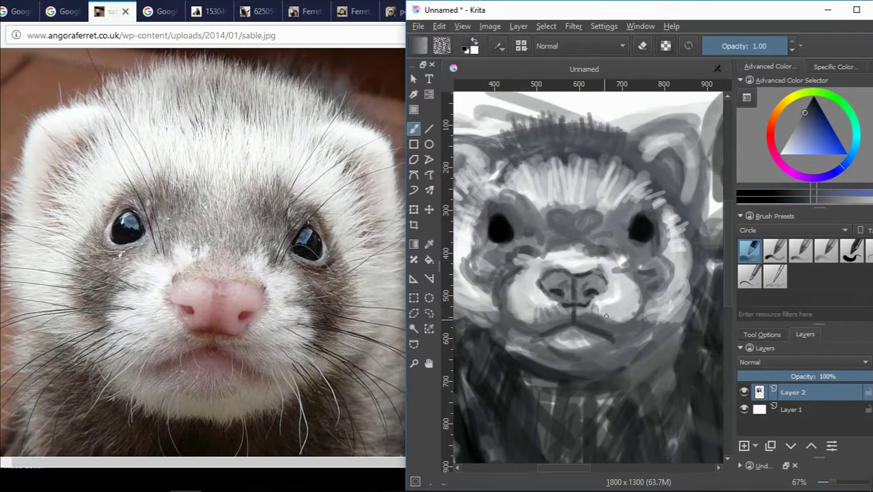
Step: Save the painting as ferret.kra, then add a stroke near the right eye
left_click(421, 26)
left_click(458, 157)
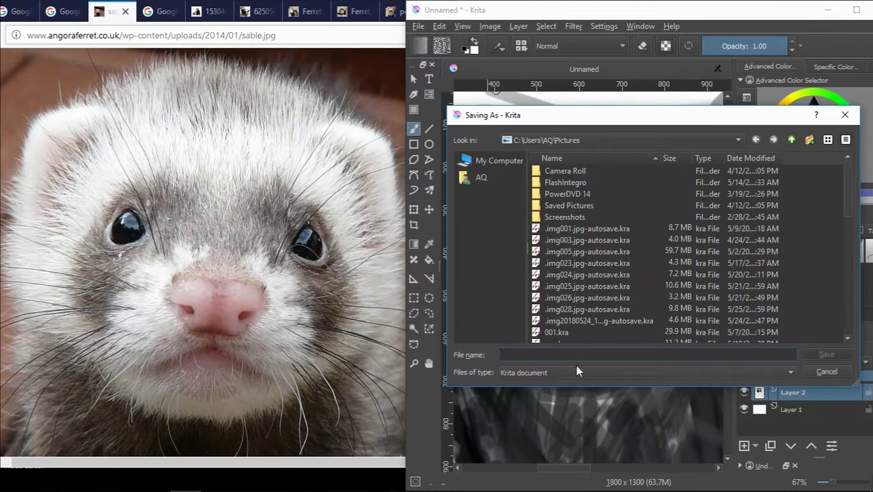
type("ferret")
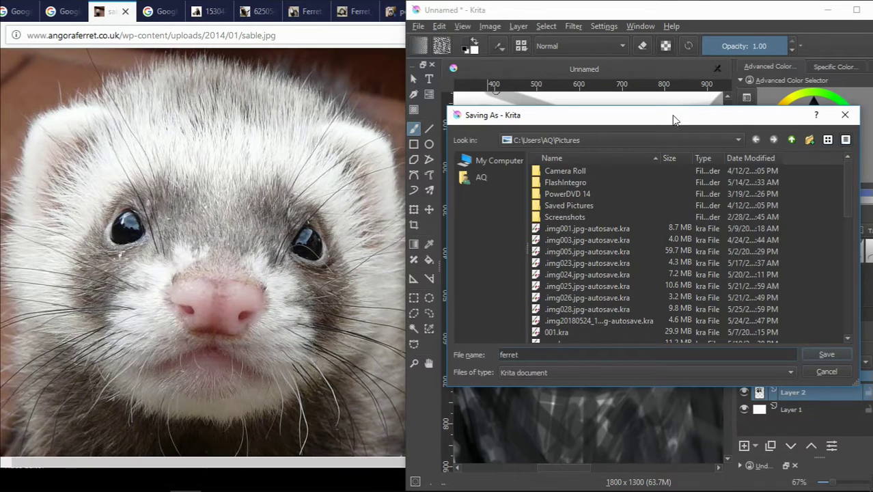
key("Return")
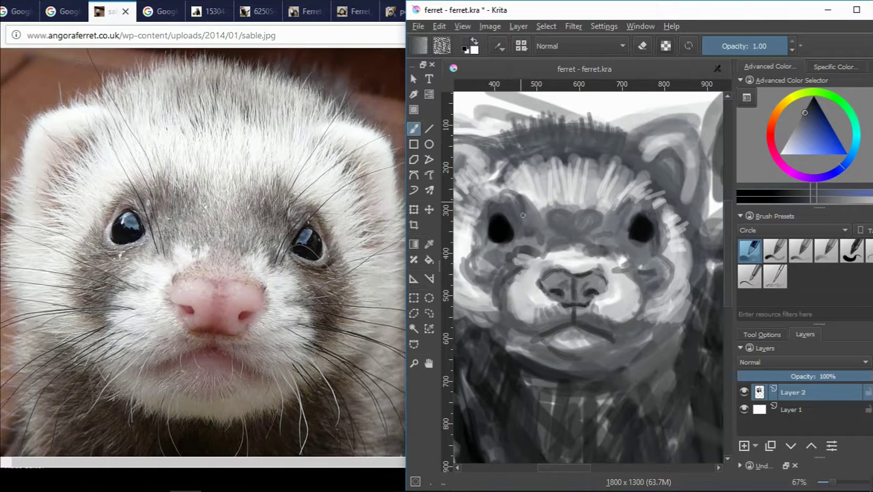
left_click_drag(623, 224, 613, 195)
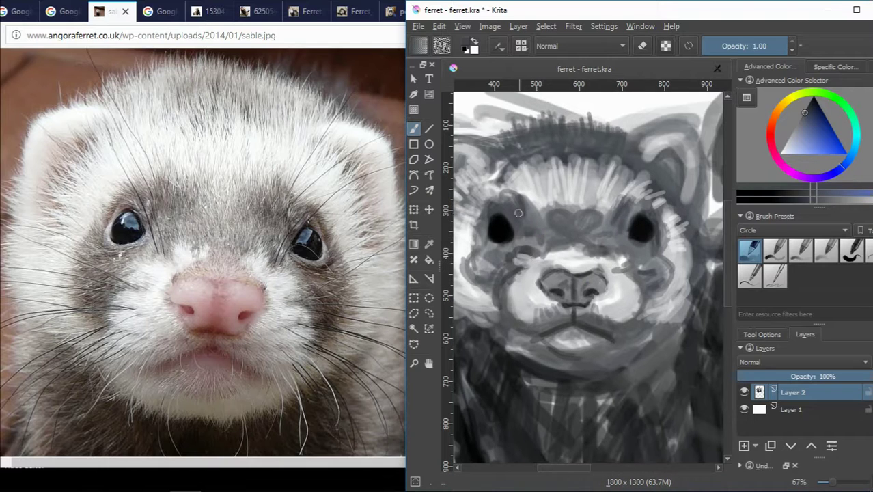
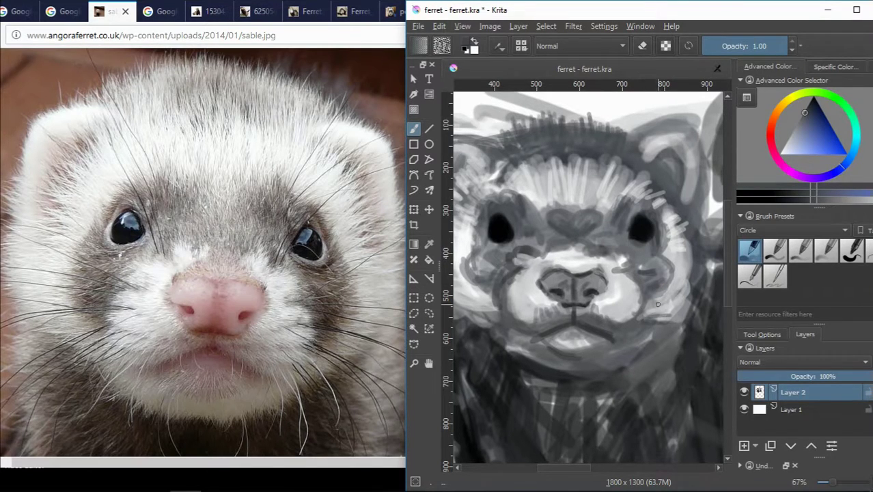
Step: Paint a near-white whisker on the lower right cheek and dark grey shading under the chin
left_click(625, 132, "ctrl")
left_click(670, 320, "ctrl")
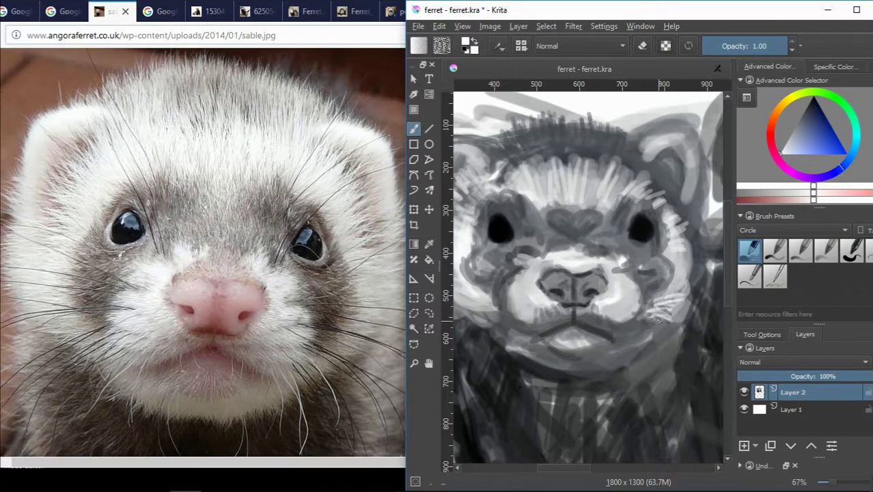
left_click_drag(621, 343, 615, 350)
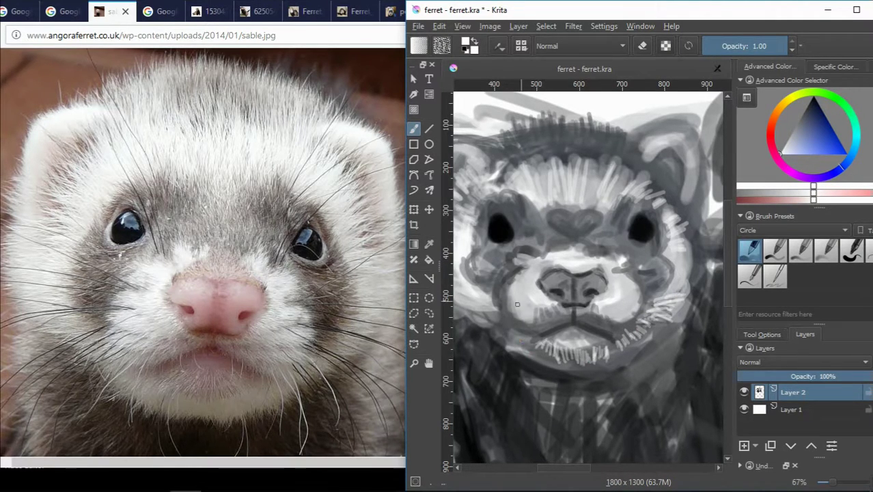
left_click(520, 387, "ctrl")
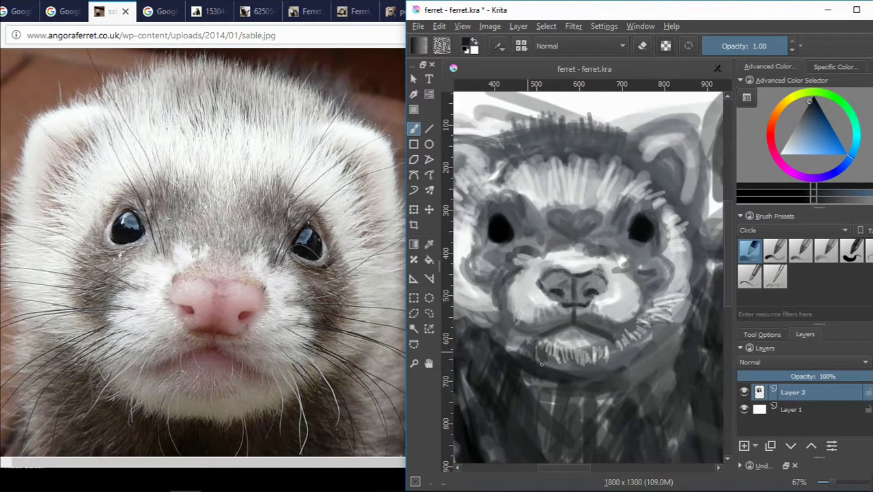
left_click_drag(541, 364, 625, 351)
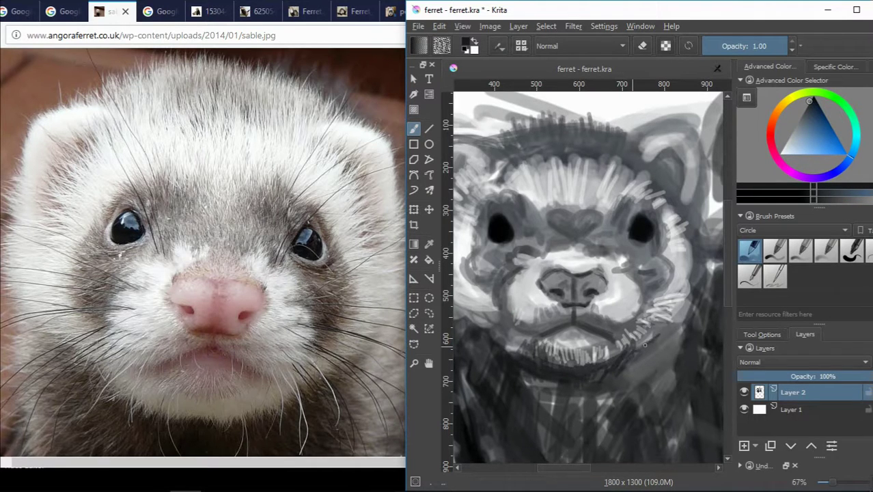
Step: Sample blue-grey tones, then paint near-black shading on the ferret's right cheek
left_click(565, 367, "ctrl")
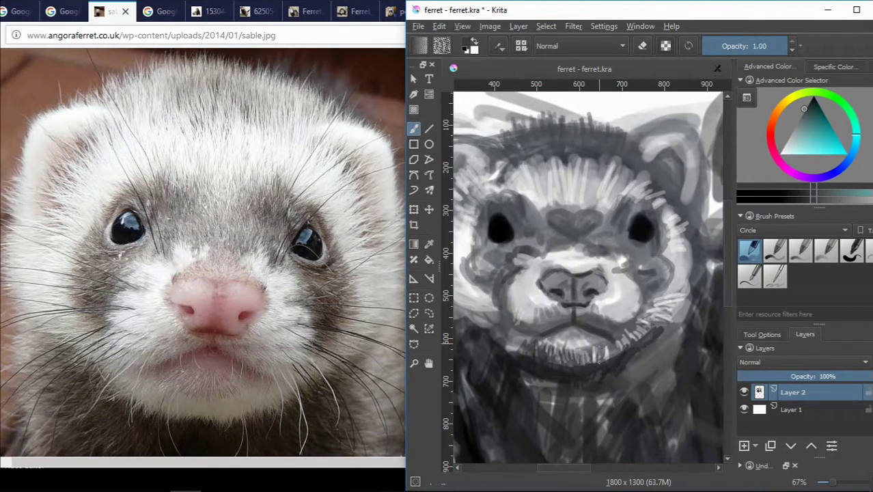
left_click(598, 362, "ctrl")
scroll(594, 322, "down", 2)
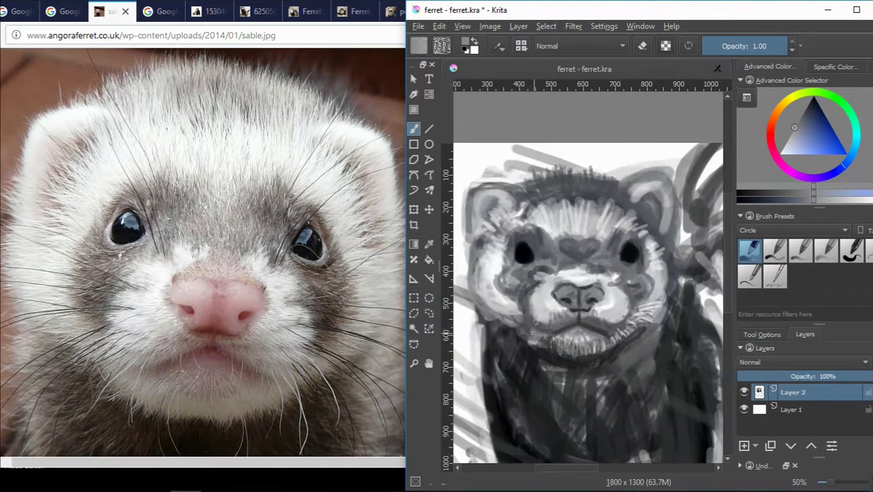
scroll(567, 293, "up", 3)
left_click(561, 286, "ctrl")
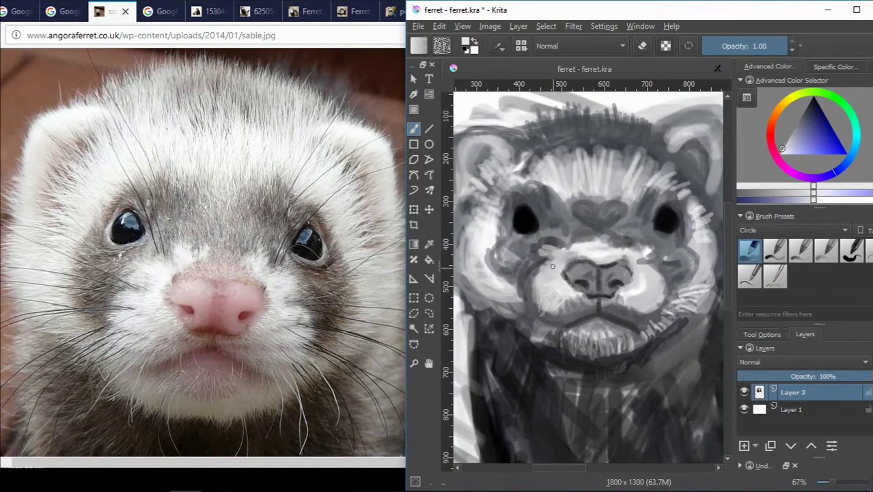
left_click(529, 318, "ctrl")
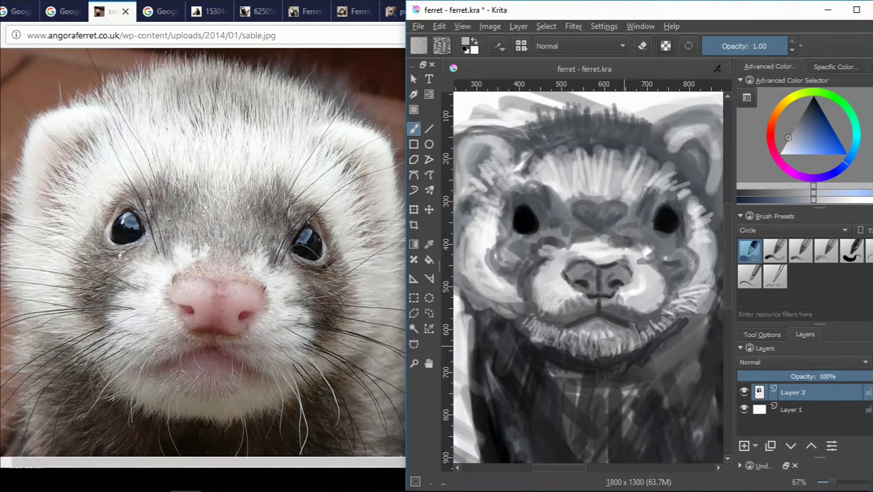
left_click(561, 351, "ctrl")
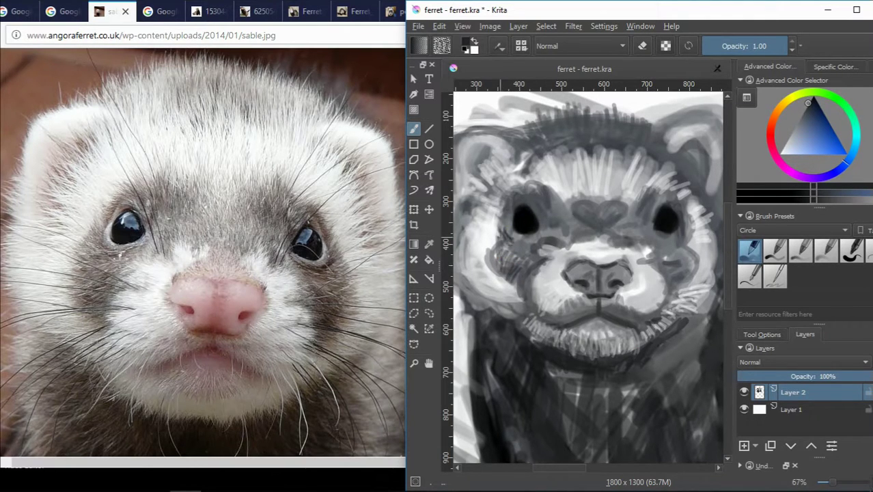
left_click_drag(670, 249, 681, 260)
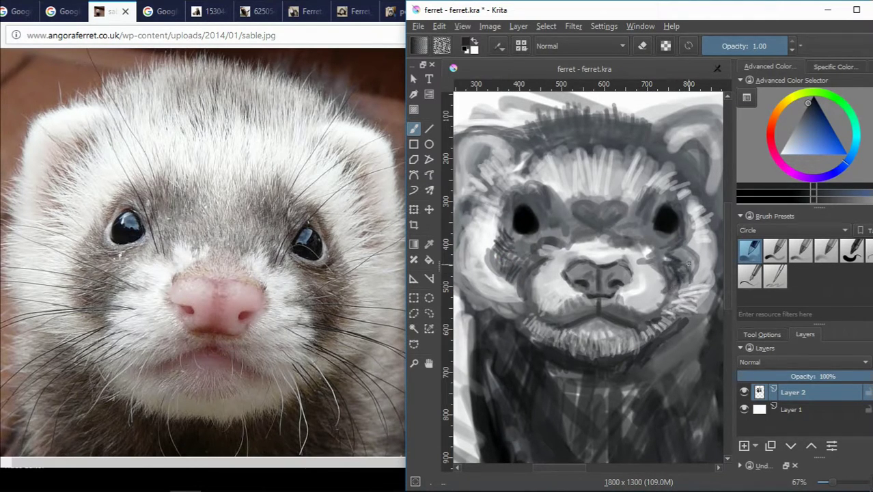
Step: Sample a lighter grey, fine-tune it slightly, and dab a small stroke on the face
left_click(682, 248, "ctrl")
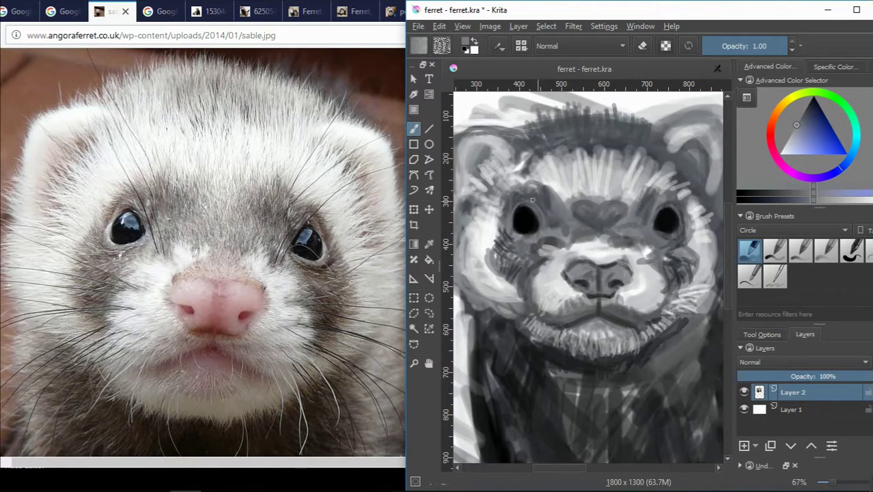
left_click(553, 207, "ctrl")
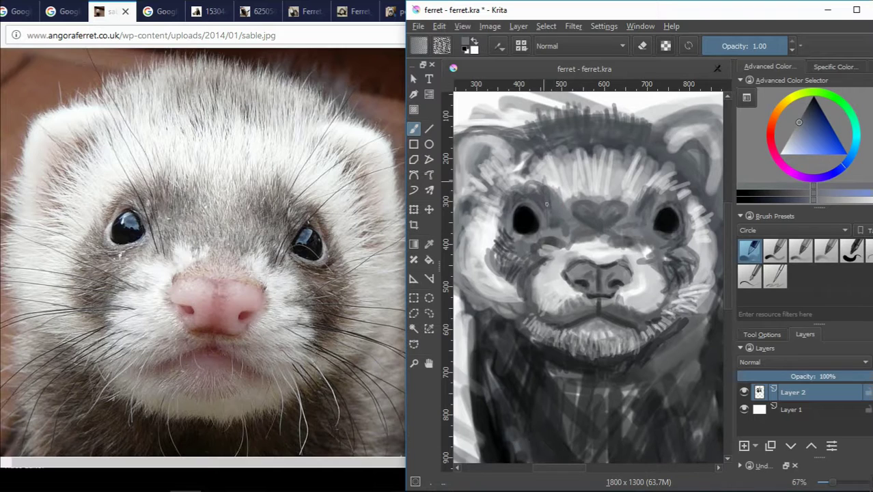
left_click_drag(636, 199, 639, 201)
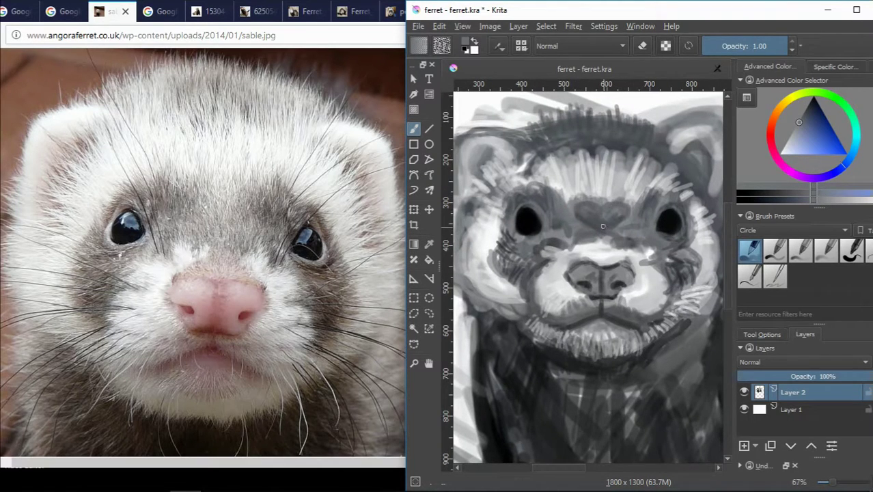
scroll(603, 225, "down", 2)
Step: Adjust brush opacity, then paint light and pinkish-grey strokes down the head's right edge
scroll(513, 180, "up", 1)
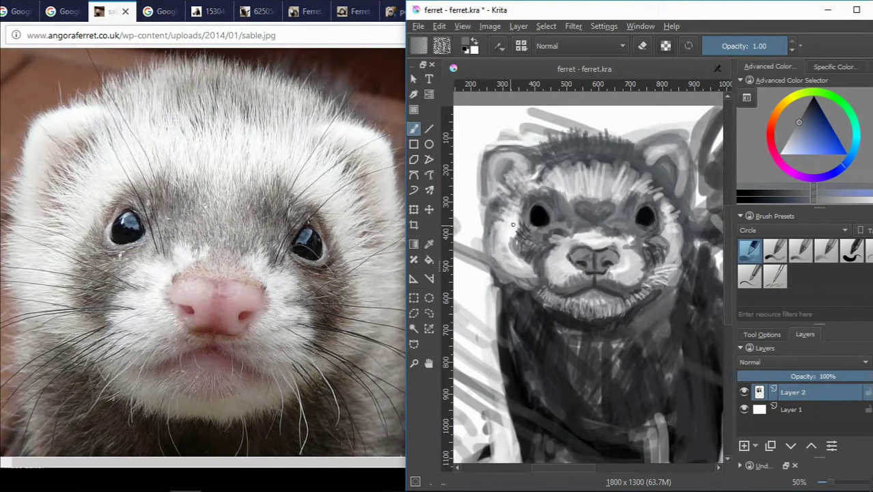
left_click(646, 155, "ctrl")
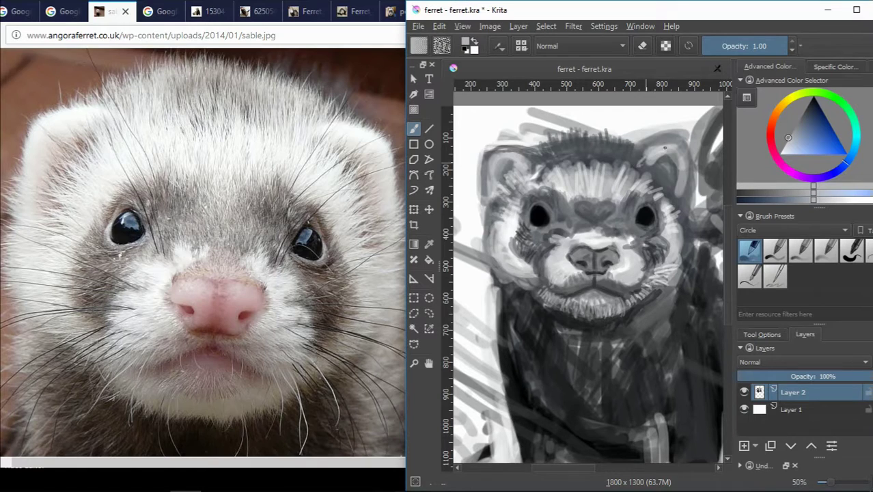
left_click(800, 45)
left_click(657, 147, "ctrl")
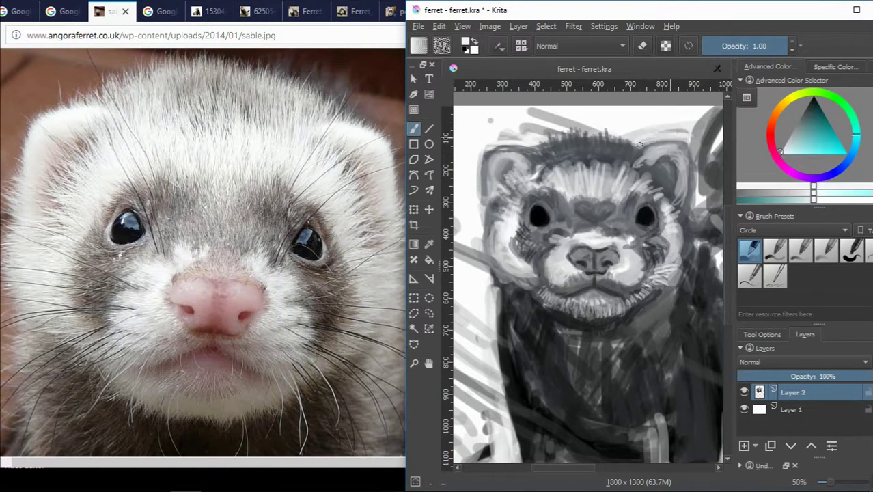
left_click_drag(680, 142, 689, 191)
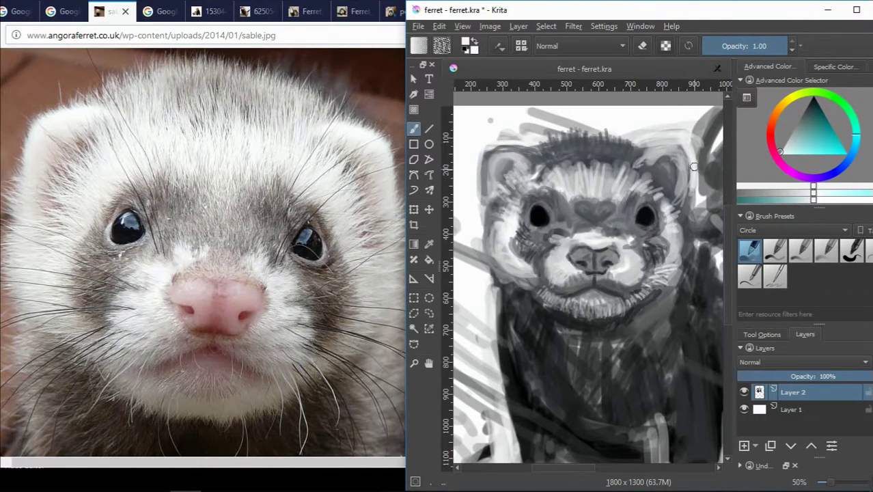
left_click(671, 188, "ctrl")
left_click_drag(682, 135, 688, 197)
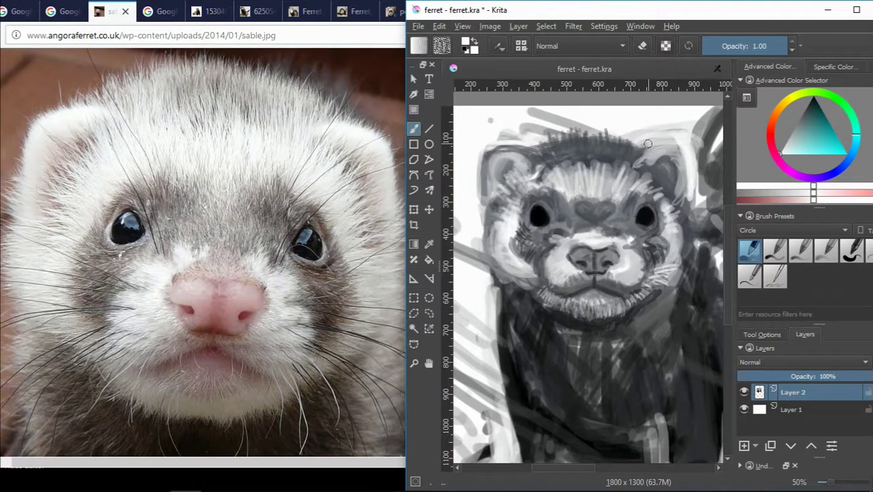
left_click_drag(685, 144, 684, 207)
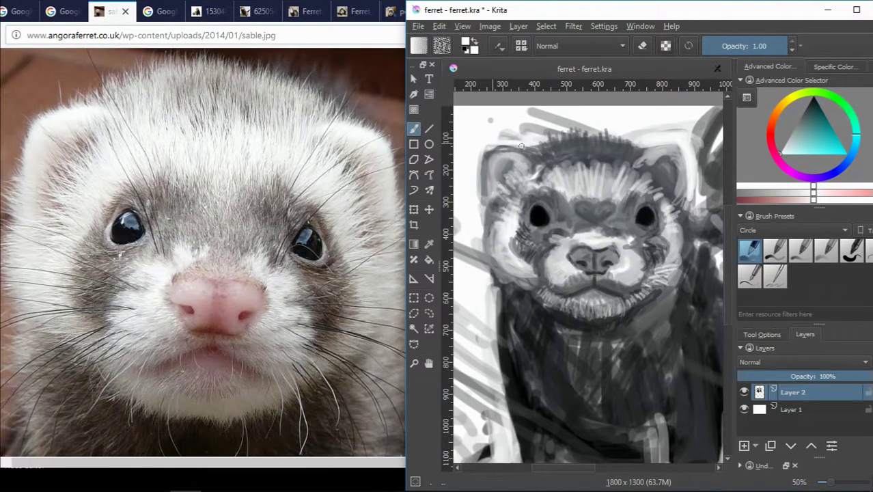
Step: Sample darker blue-grey and reddish-grey tones, then pan down to the ferret's lower body
left_click(486, 217, "ctrl")
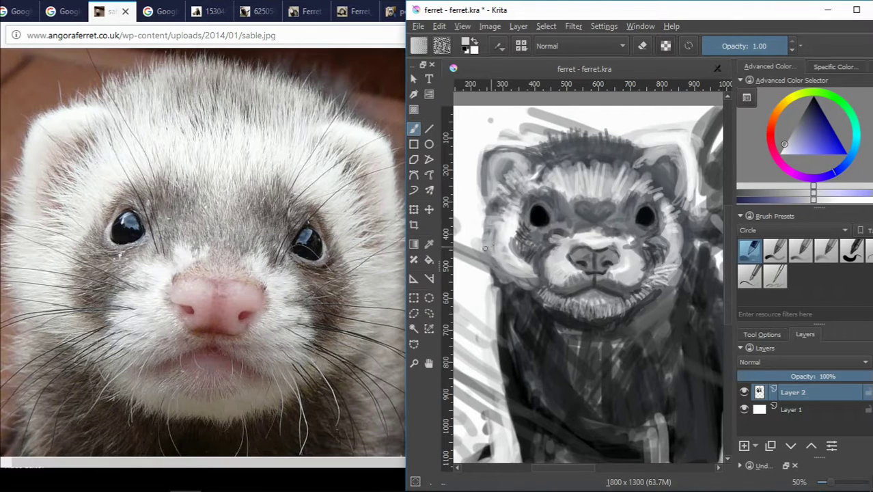
left_click(485, 248, "ctrl")
left_click(519, 267, "ctrl")
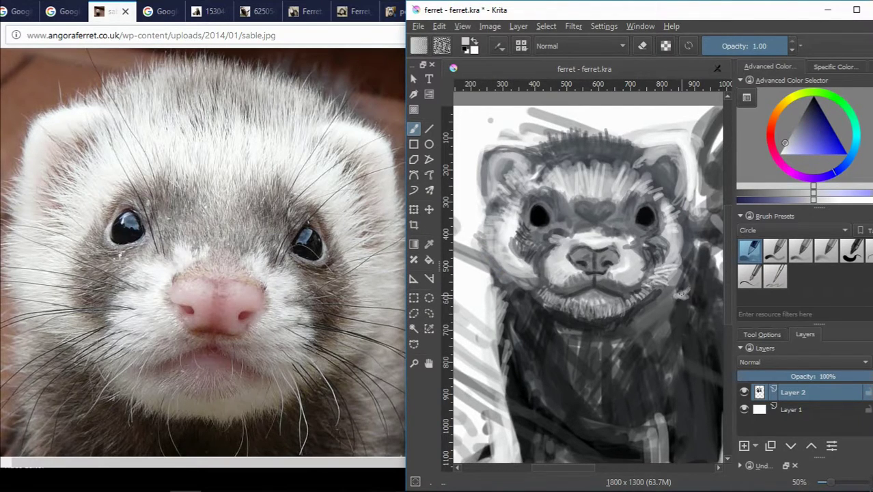
left_click(676, 254, "ctrl")
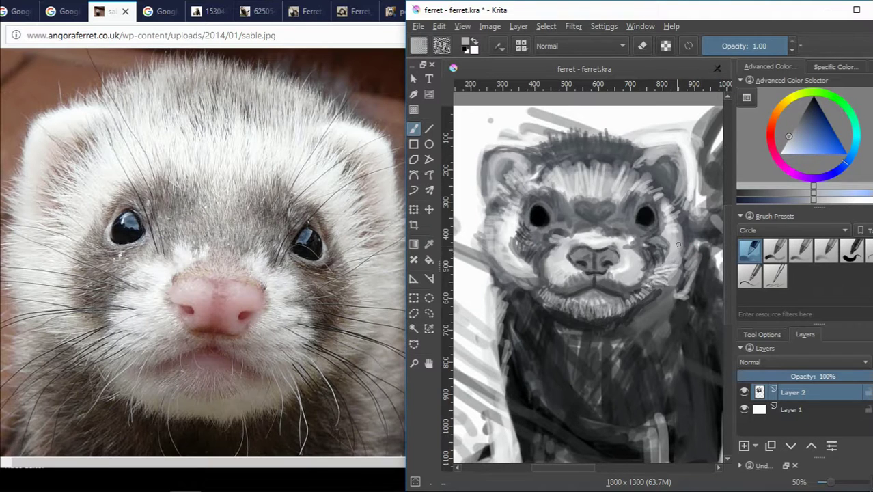
left_click(678, 239, "ctrl")
scroll(681, 252, "down", 3)
scroll(680, 252, "up", 3)
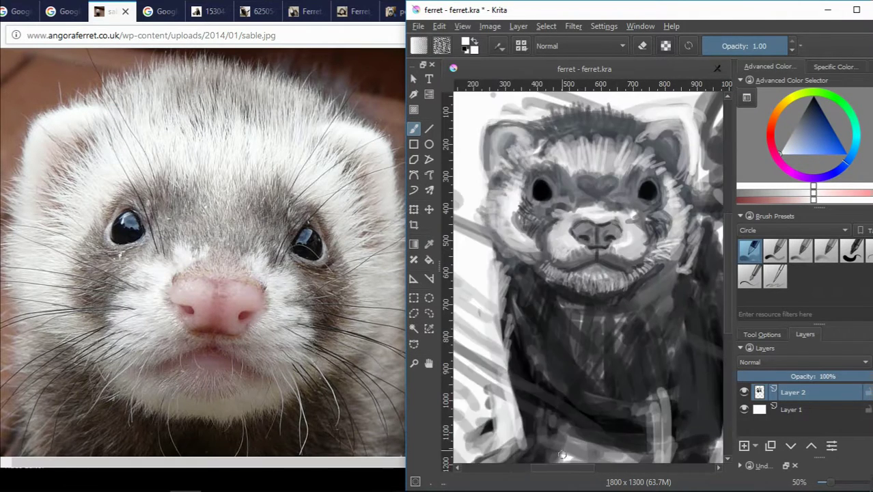
left_click_drag(717, 262, 653, 268)
left_click_drag(653, 382, 669, 329)
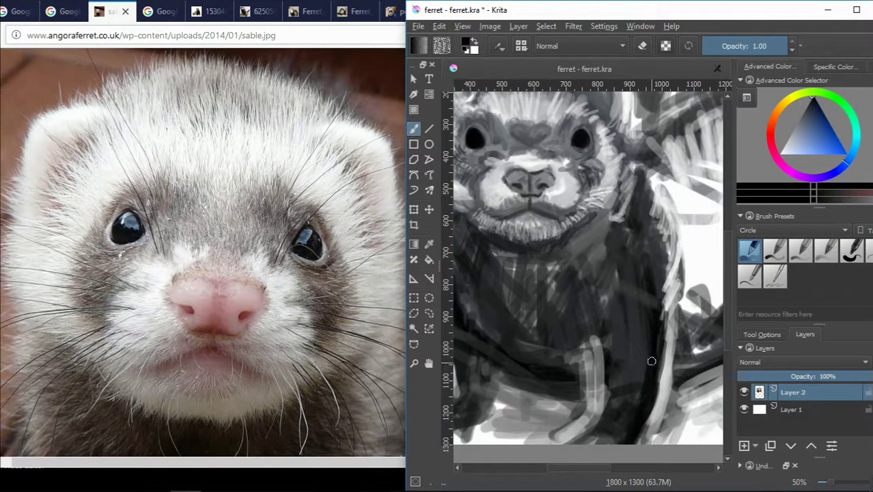
Step: Zoom in and paint light radiating strokes over the body and tail
scroll(590, 339, "down", 1)
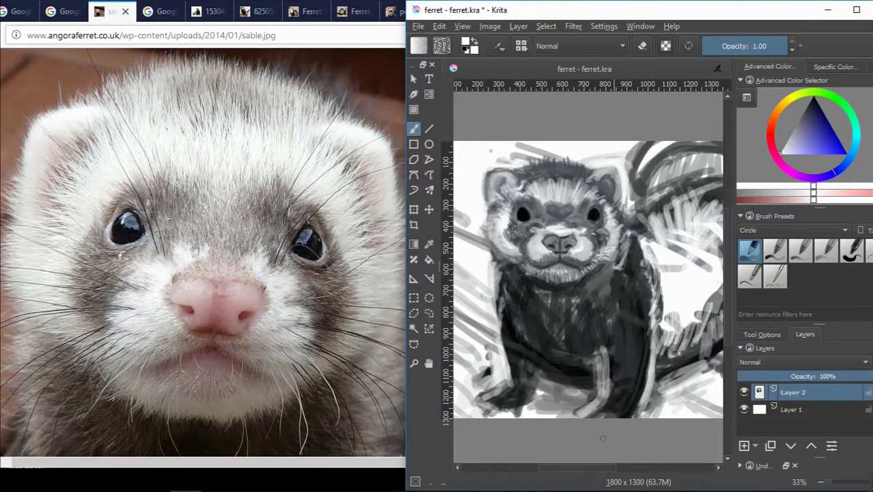
scroll(586, 469, "right", 3)
mouse_move(589, 230)
left_mouse_down()
mouse_move(646, 240)
mouse_move(642, 290)
mouse_move(599, 350)
left_mouse_up()
Step: Zoom the canvas to 33% and scroll right to inspect the swirling tail strokes
scroll(577, 204, "down", 1)
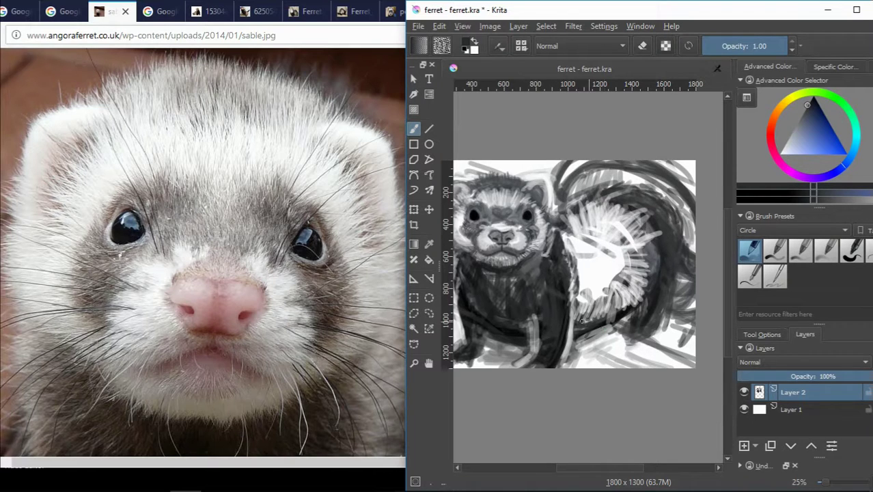
scroll(517, 471, "left", 3)
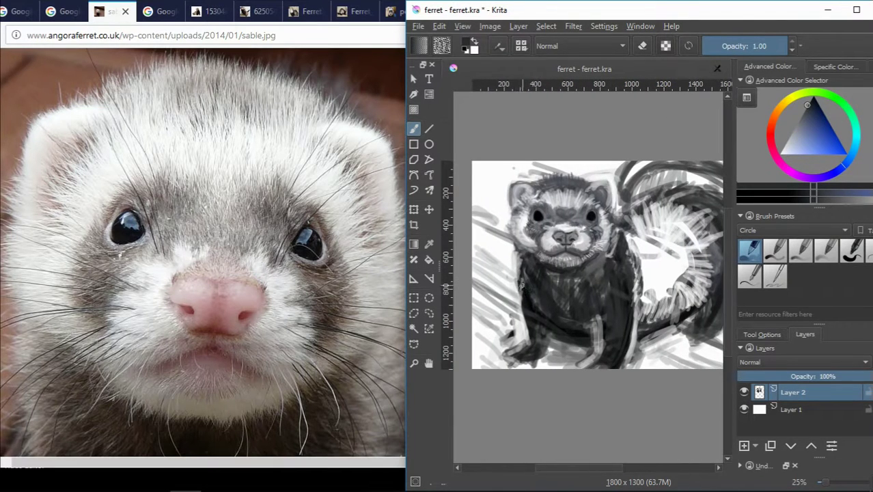
left_click_drag(531, 312, 527, 320)
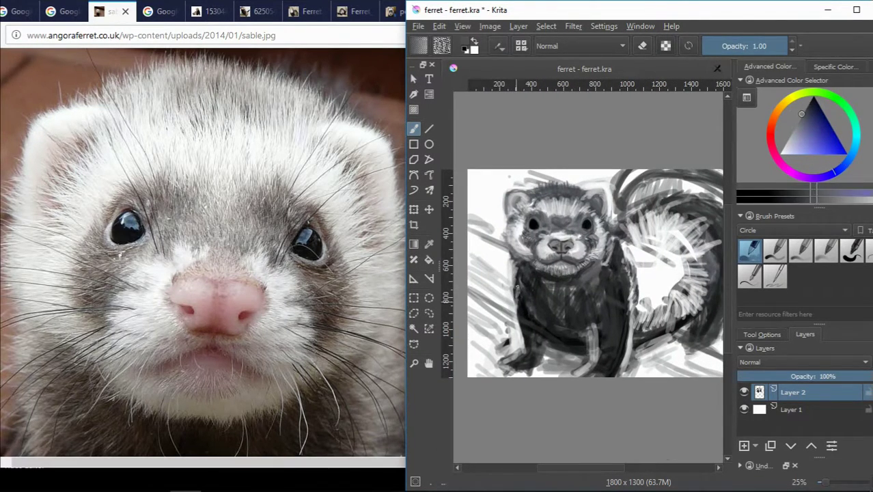
scroll(516, 328, "up", 3)
scroll(540, 348, "down", 1)
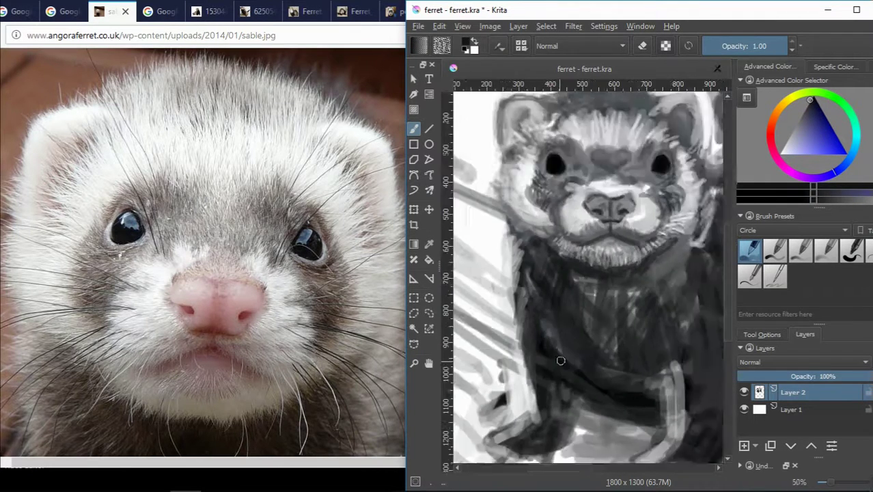
scroll(553, 358, "down", 1)
scroll(575, 471, "right", 2)
scroll(575, 471, "right", 3)
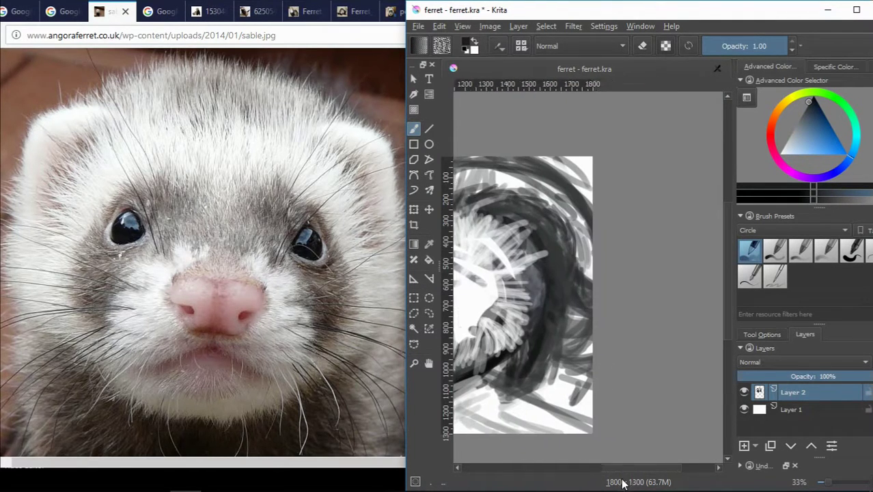
scroll(580, 471, "right", 3)
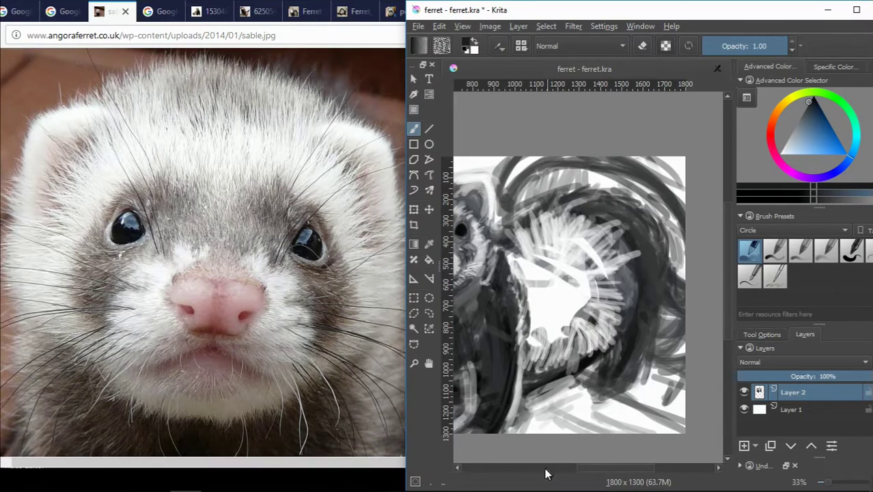
scroll(560, 473, "left", 5)
Step: Cycle through Firefox reference tabs, settling on the chadwellanimalhospital side-view ferret, then return to Krita
left_click(153, 12)
left_click(212, 11)
left_click(260, 11)
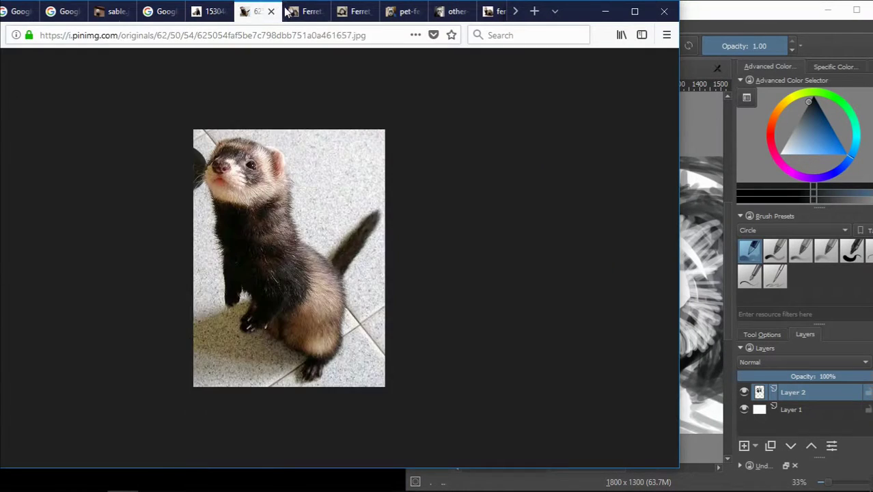
left_click(304, 12)
left_click(358, 12)
left_click(405, 12)
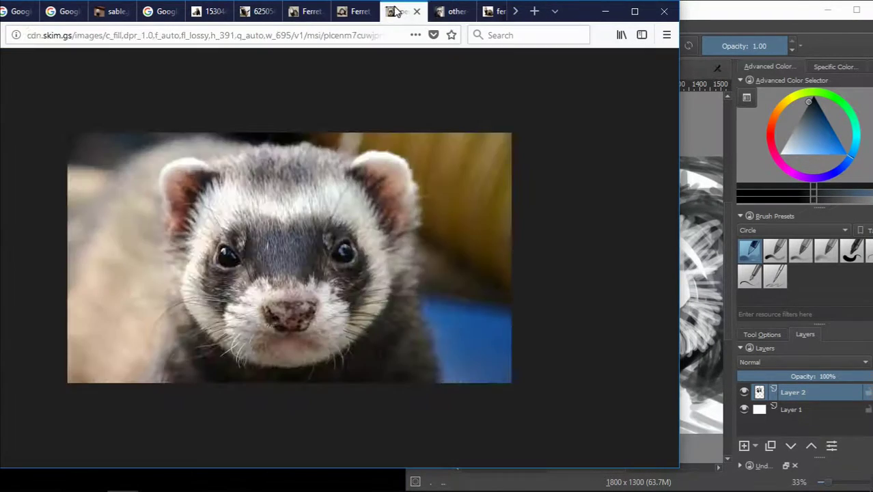
left_click(304, 11)
left_click(417, 12)
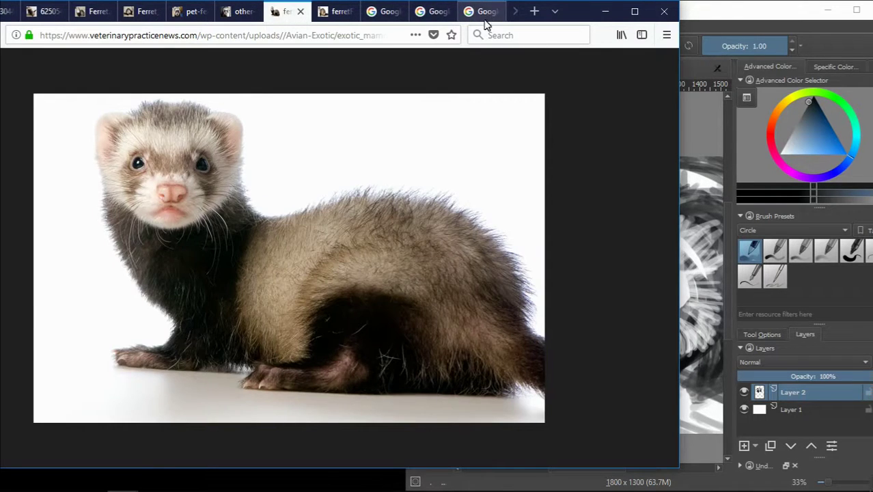
left_click(427, 12)
left_click(380, 21)
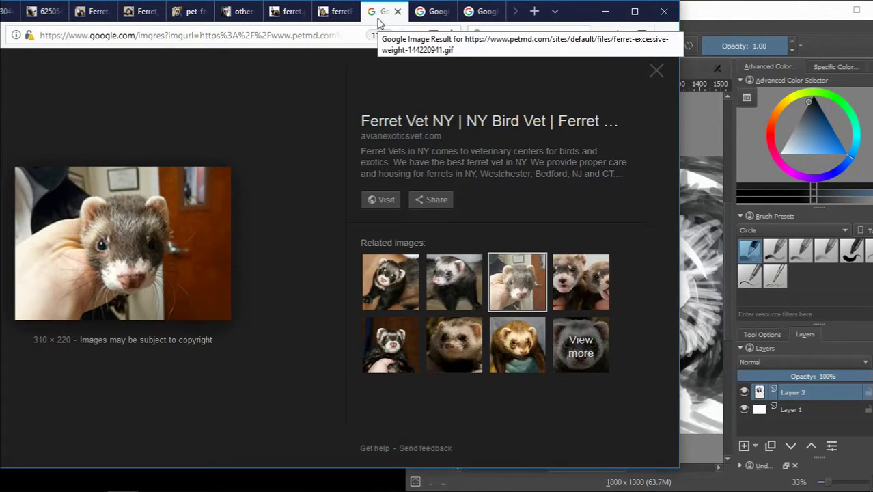
left_click(331, 12)
left_click(185, 485)
Step: Sample a dark grey and paint a dark arc stroke around the tail
left_click_drag(564, 469, 584, 476)
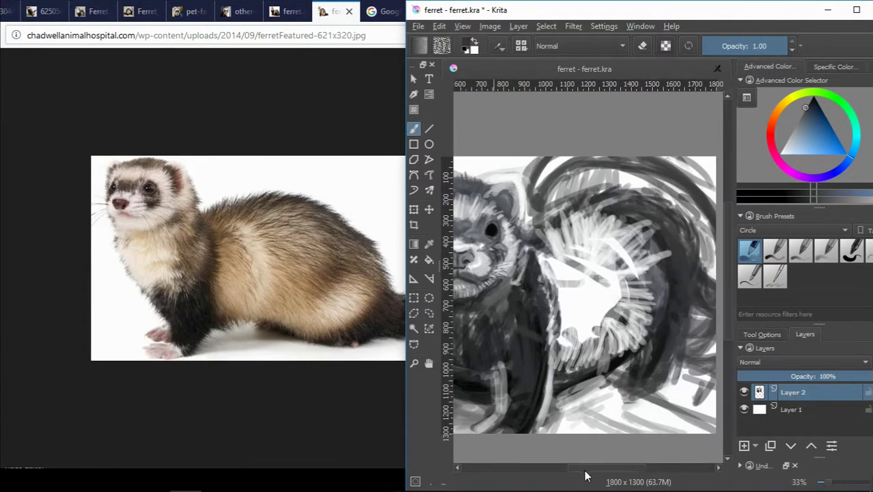
left_click(466, 46)
key("Return")
mouse_move(558, 205)
left_mouse_down()
mouse_move(674, 214)
mouse_move(699, 264)
left_mouse_up()
Step: Zoom out to 25% and darken the edge of the ferret's back with near-black strokes
left_click_drag(692, 309, 646, 308)
left_click(683, 317, "ctrl")
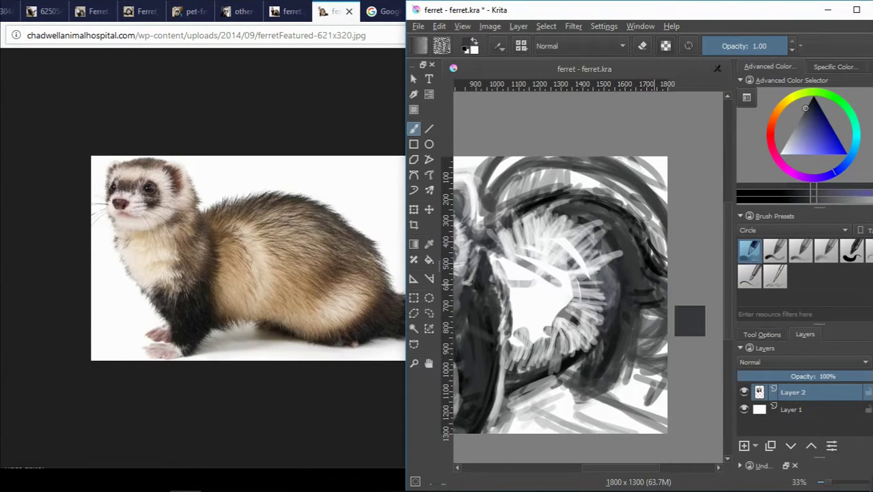
left_click(614, 391, "ctrl")
key("minus")
left_click_drag(582, 467, 565, 467)
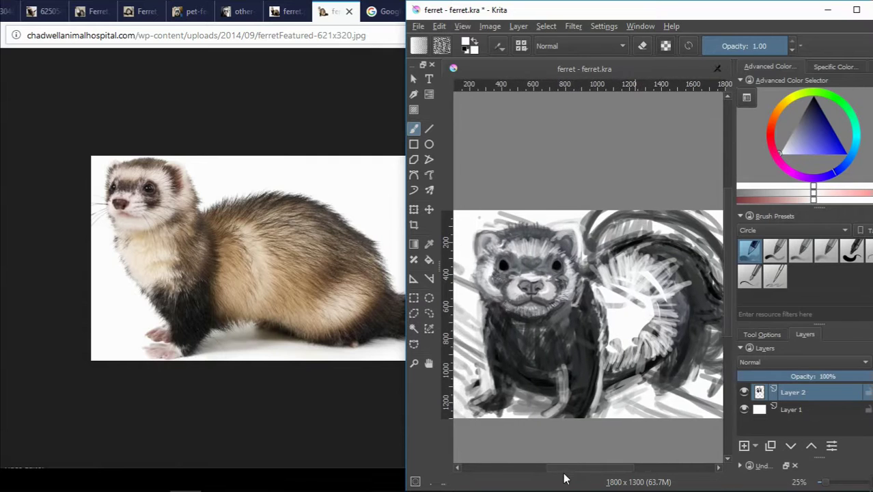
left_click(614, 378, "ctrl")
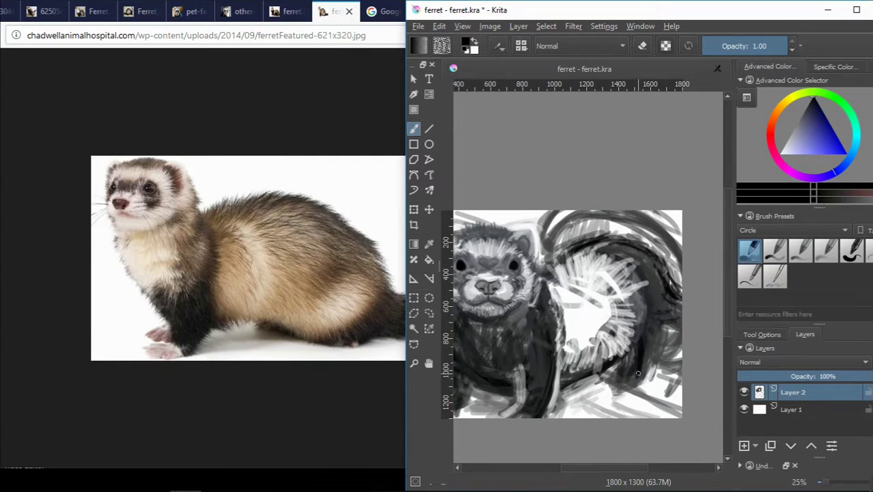
left_click_drag(638, 373, 662, 351)
Step: Flip through the open reference tabs back to the 'ferret nose' image results
left_click(292, 11)
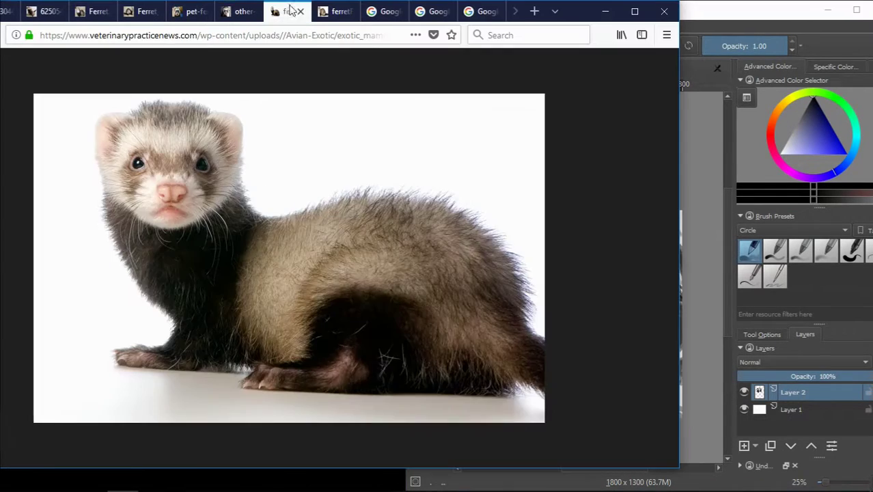
left_click(205, 12)
left_click(146, 12)
left_click(205, 12)
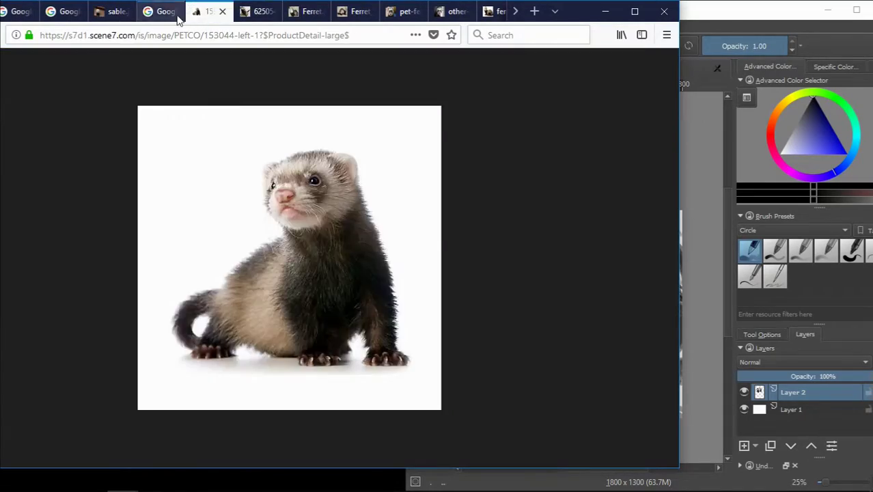
left_click(304, 11)
left_click(113, 12)
left_click(61, 12)
left_click(31, 15)
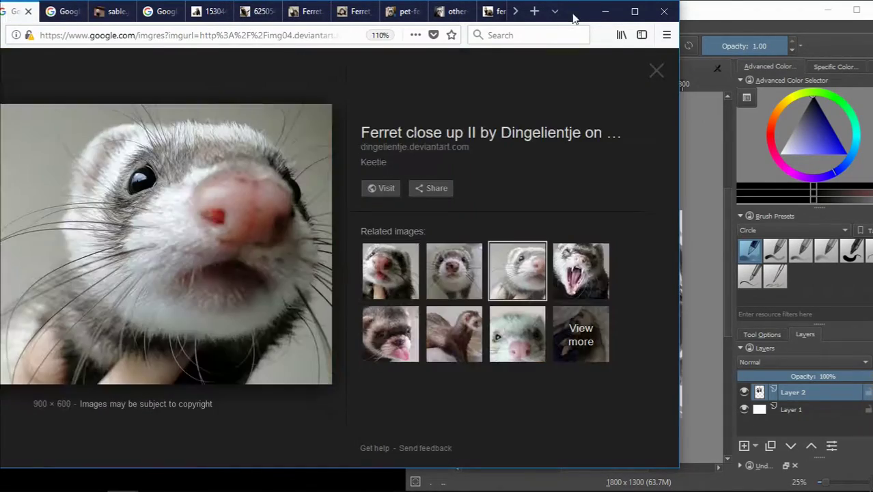
scroll(376, 307, "down", 5)
scroll(374, 318, "up", 10)
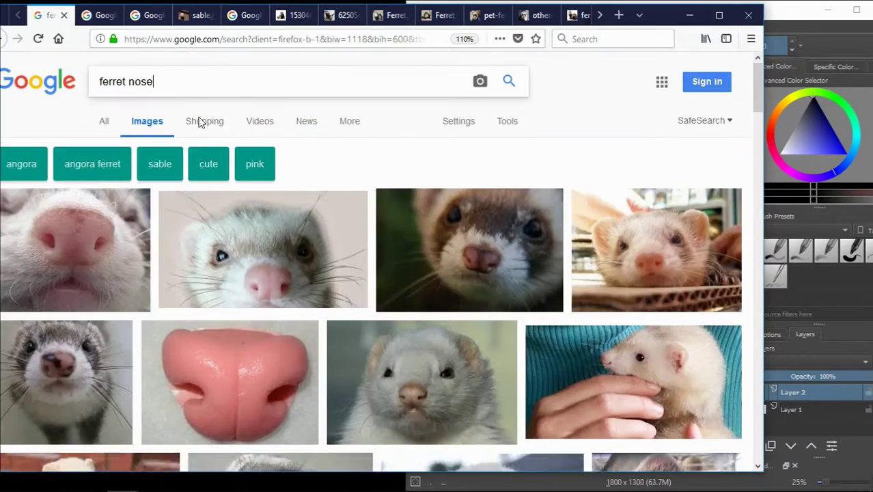
Step: Change the Google Images search to 'ferret standing' and browse the results
key("BackSpace")
key("BackSpace")
key("BackSpace")
type("standing")
left_click(220, 135)
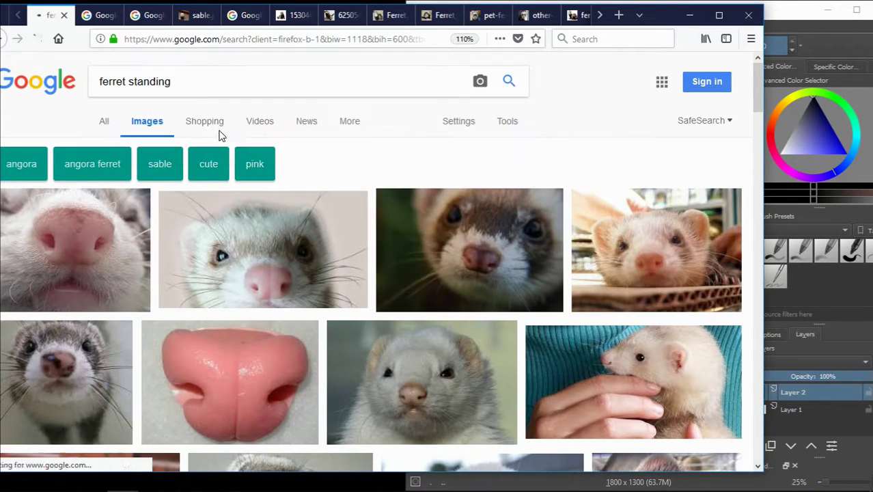
scroll(407, 268, "down", 5)
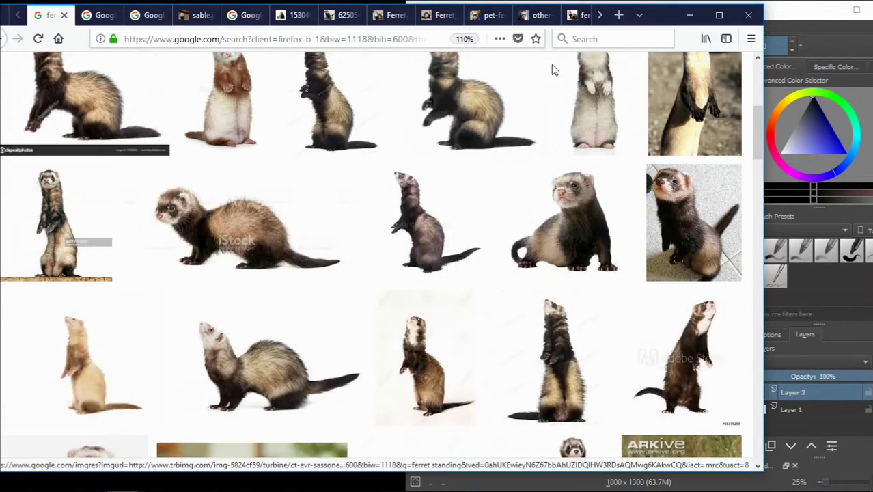
left_click_drag(555, 15, 417, 12)
scroll(302, 259, "up", 5)
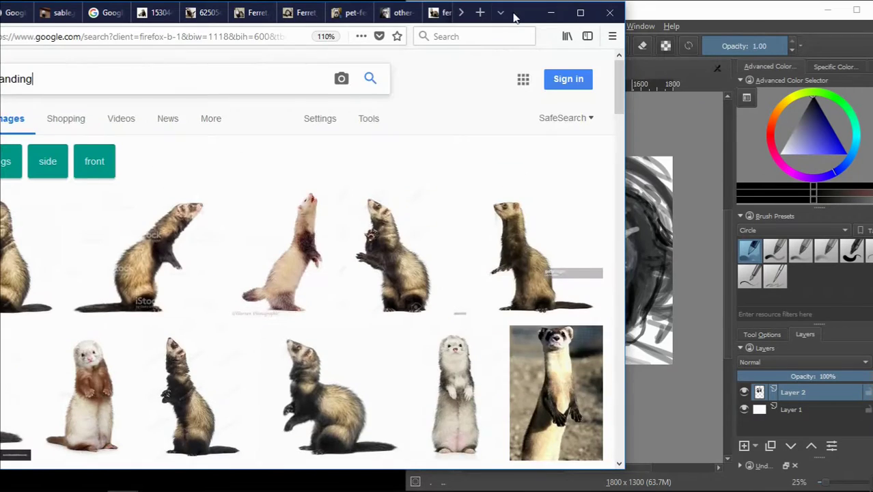
left_click_drag(519, 12, 635, 12)
Step: Search for 'ferret hind legs' and filter the results to side views
key("BackSpace")
key("BackSpace")
key("BackSpace")
key("BackSpace")
key("BackSpace")
key("BackSpace")
type("hind")
left_click(113, 102)
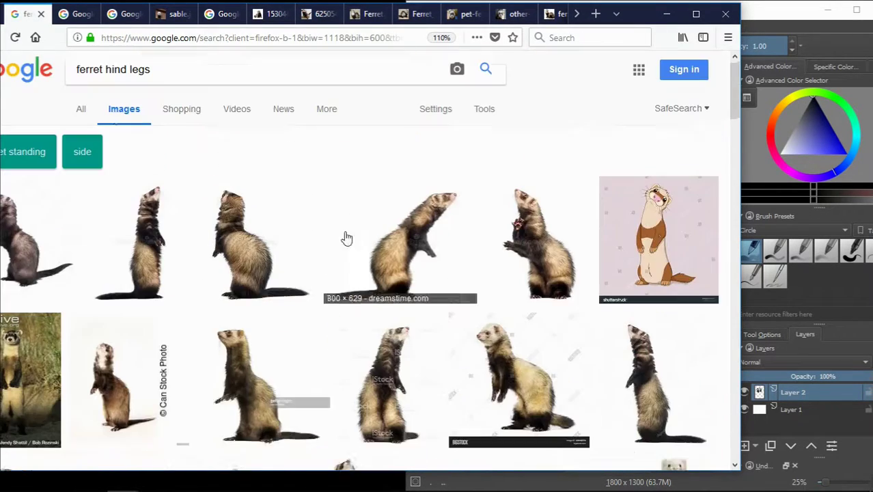
left_click(85, 164)
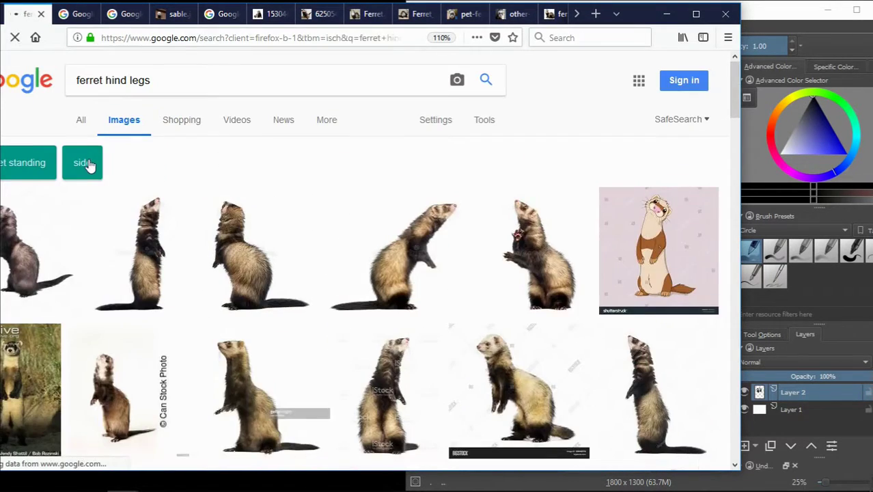
Step: Scroll through the side-view ferret hind-legs results
scroll(150, 157, "down", 3)
scroll(152, 165, "down", 2)
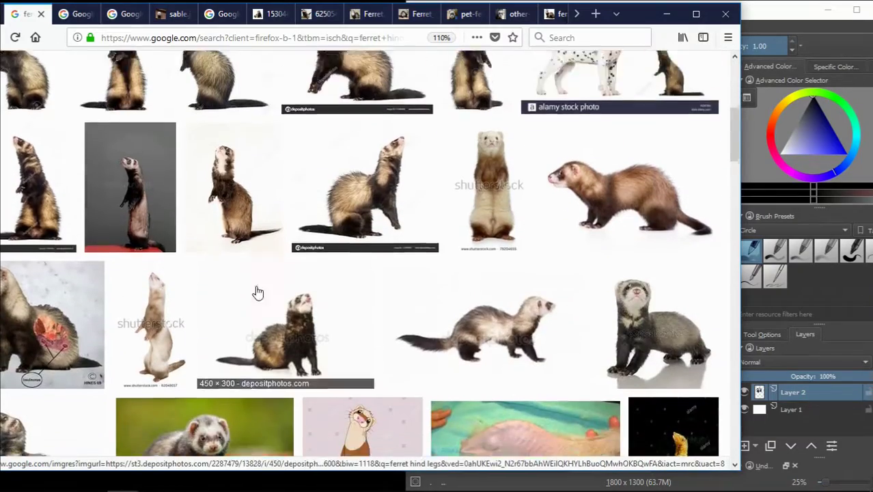
scroll(252, 291, "down", 1)
scroll(408, 414, "down", 1)
left_click_drag(738, 176, 737, 210)
scroll(294, 198, "down", 1)
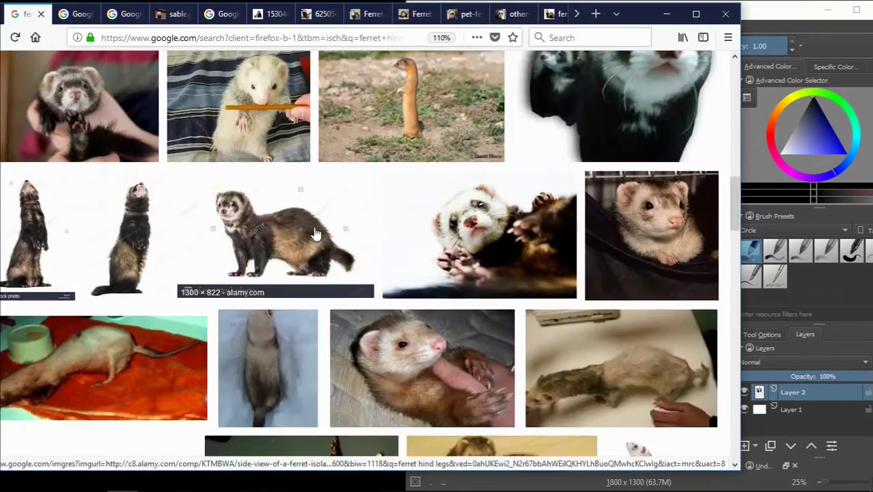
scroll(300, 196, "down", 1)
scroll(293, 172, "down", 2)
scroll(293, 172, "up", 5)
scroll(294, 172, "up", 5)
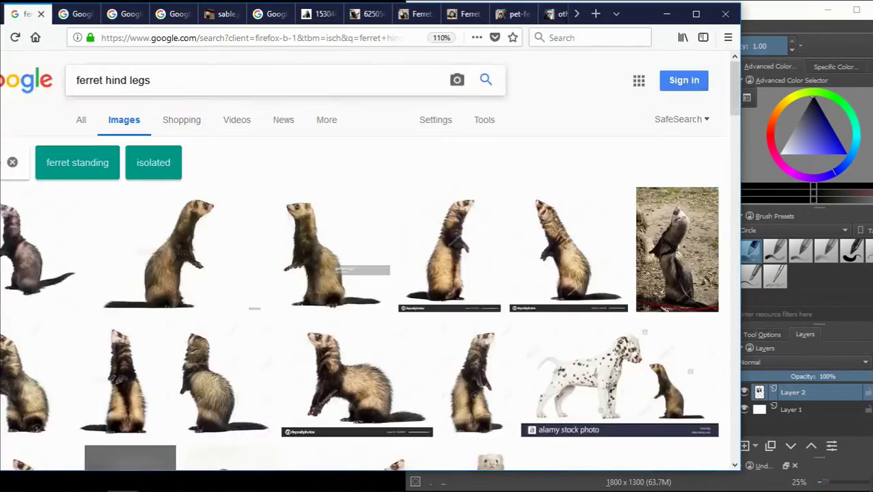
Step: Change the Google Images search to 'ferret hind feet' and run it
double_click(116, 79)
type("b")
key("BackSpace")
type("hind")
key("Delete")
key("Delete")
key("Delete")
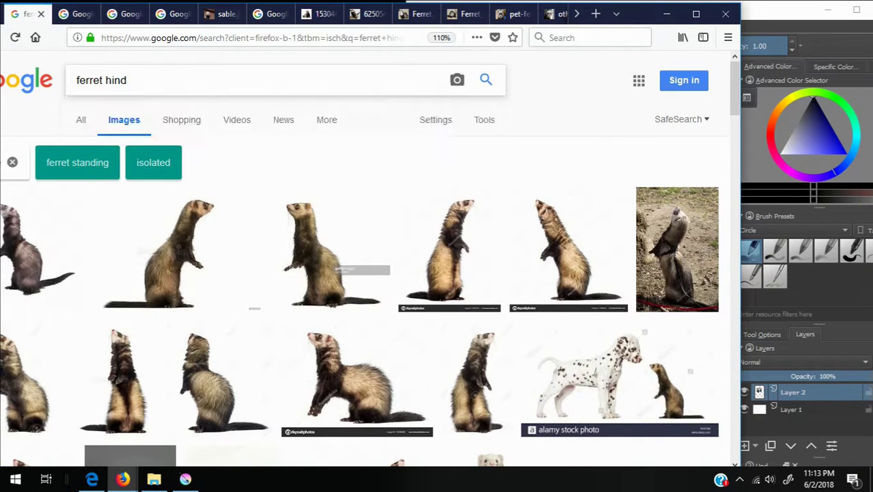
type("feet")
key("Return")
Step: Preview a grey ferret photo and browse other ferret image results for references
scroll(312, 269, "down", 2)
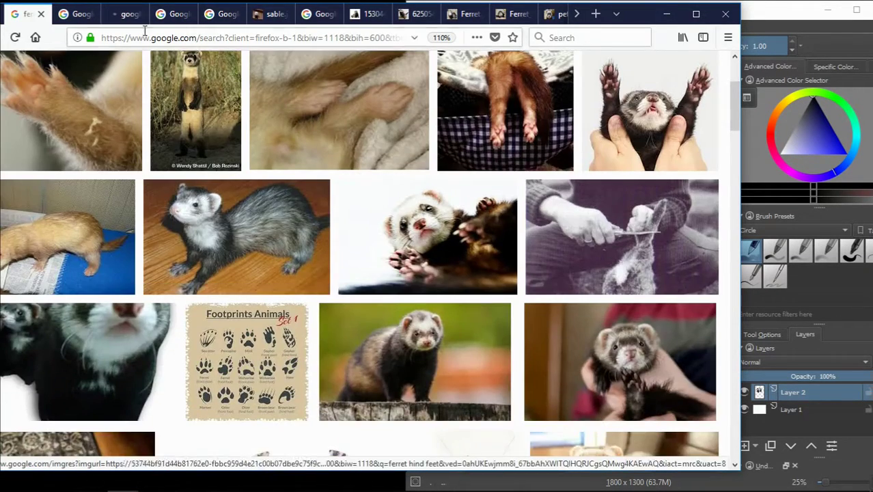
left_click(233, 239)
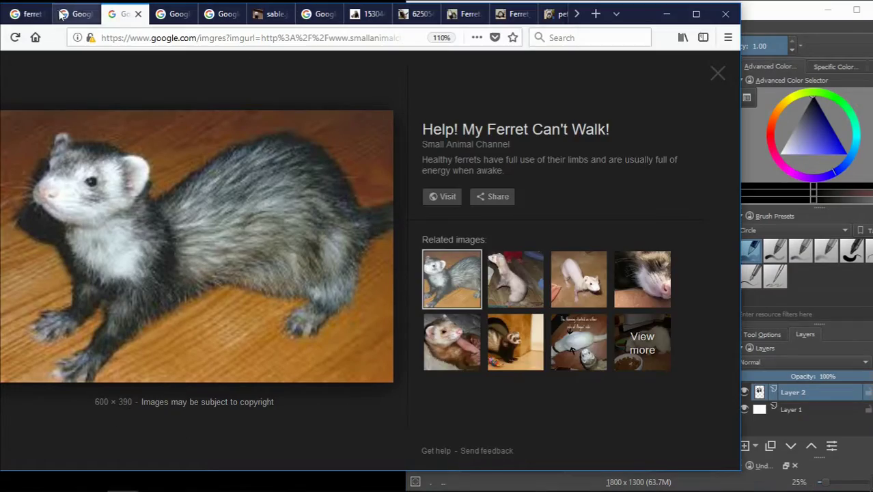
left_click(75, 13)
left_click(26, 13)
scroll(413, 282, "down", 3)
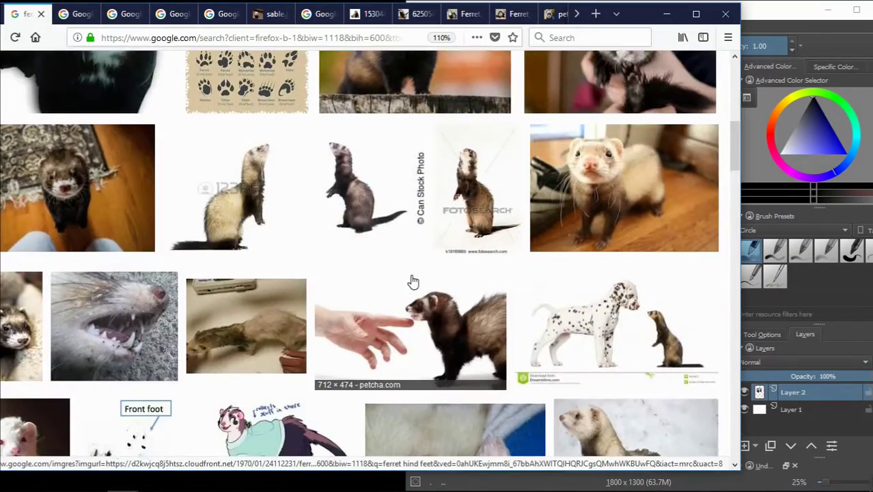
scroll(414, 282, "down", 2)
scroll(413, 282, "down", 2)
scroll(412, 281, "down", 2)
scroll(478, 279, "down", 2)
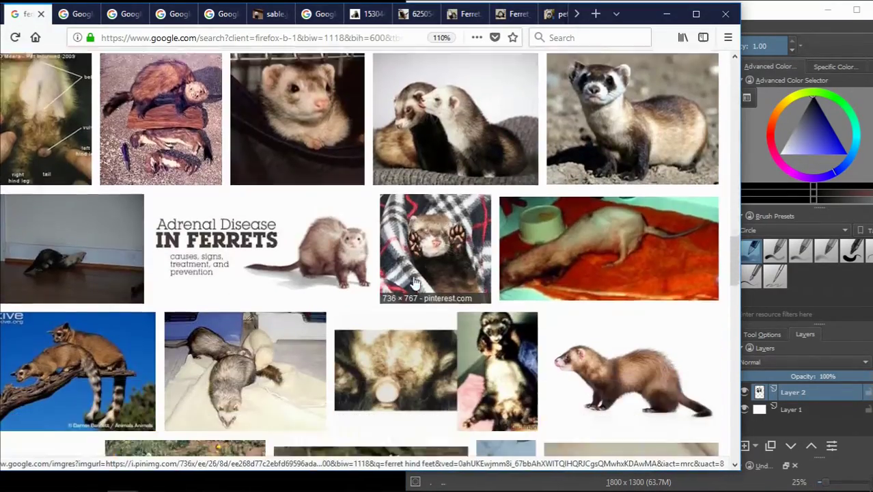
scroll(570, 276, "down", 2)
scroll(573, 276, "down", 2)
scroll(573, 277, "down", 3)
scroll(573, 277, "up", 4)
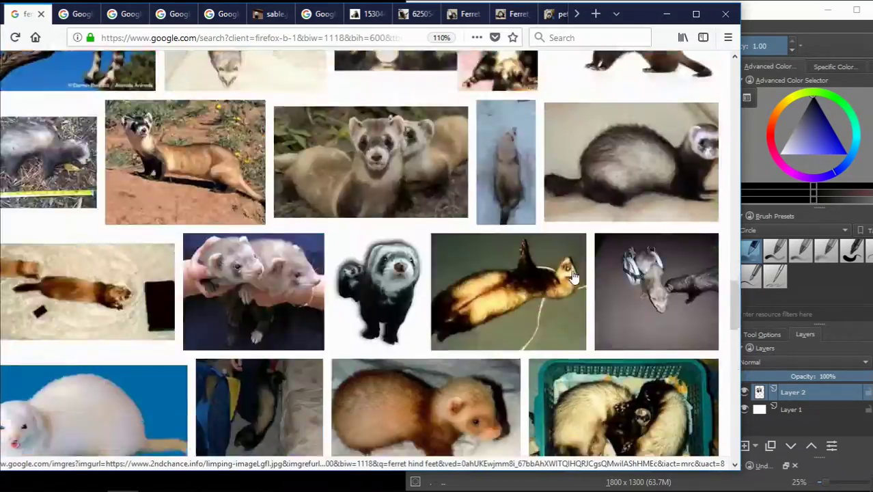
scroll(574, 276, "down", 5)
scroll(471, 254, "up", 2)
scroll(470, 254, "down", 2)
scroll(478, 260, "down", 5)
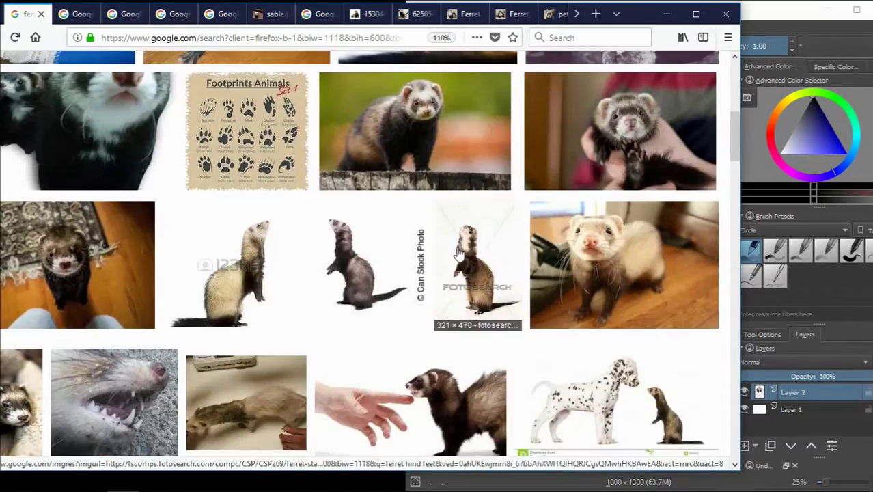
scroll(519, 123, "up", 1)
scroll(516, 137, "down", 3)
scroll(516, 140, "up", 3)
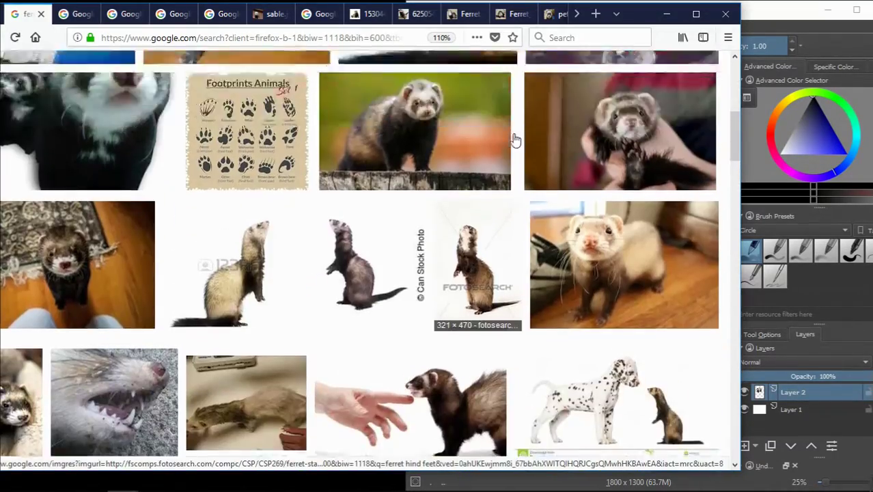
scroll(516, 140, "up", 2)
scroll(273, 143, "up", 1)
left_click(39, 148)
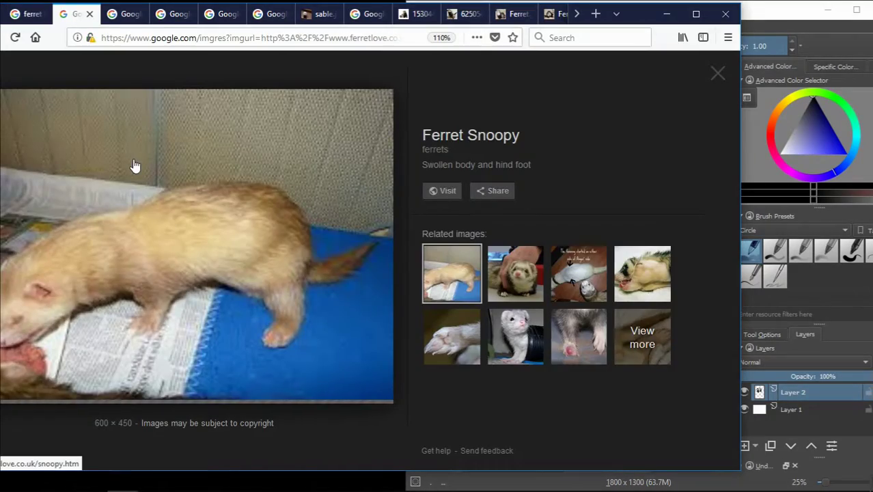
Step: From the hind feet results, preview the grey ferret on a wooden floor beside the painting
left_click(91, 14)
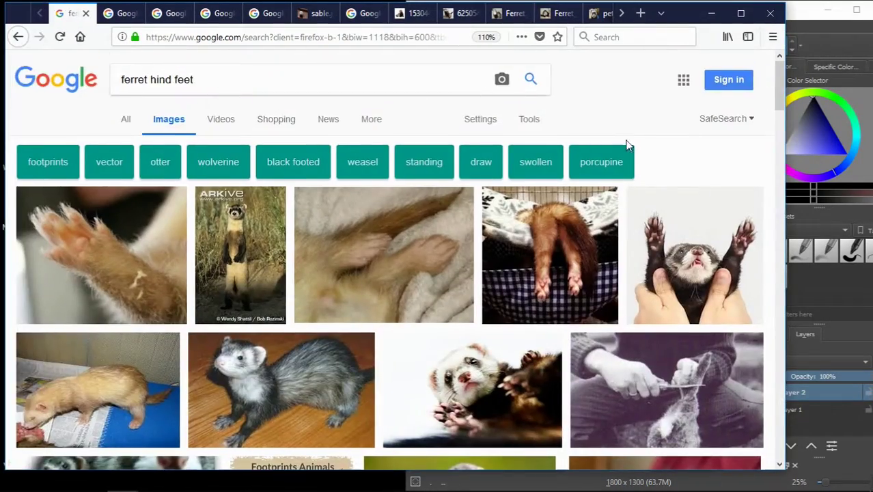
scroll(627, 194, "down", 3)
scroll(629, 196, "down", 3)
scroll(630, 196, "down", 3)
scroll(627, 196, "down", 2)
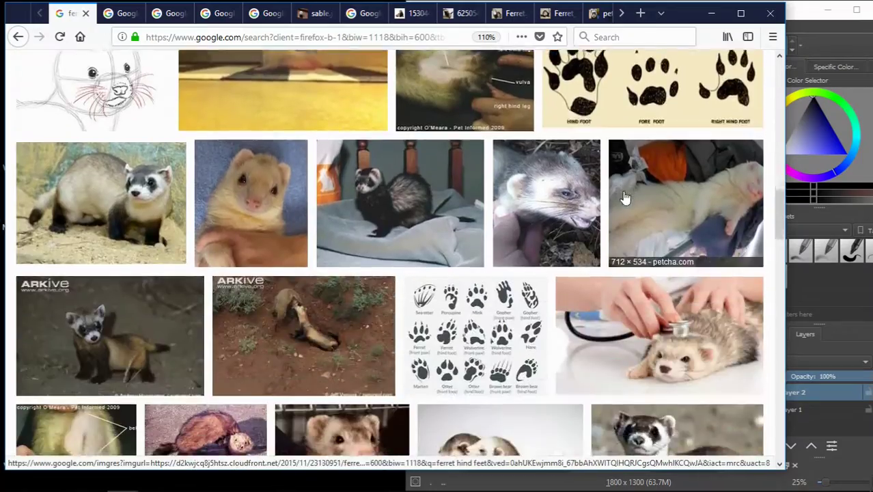
scroll(624, 197, "down", 2)
scroll(622, 198, "down", 3)
scroll(620, 197, "down", 3)
scroll(618, 197, "down", 3)
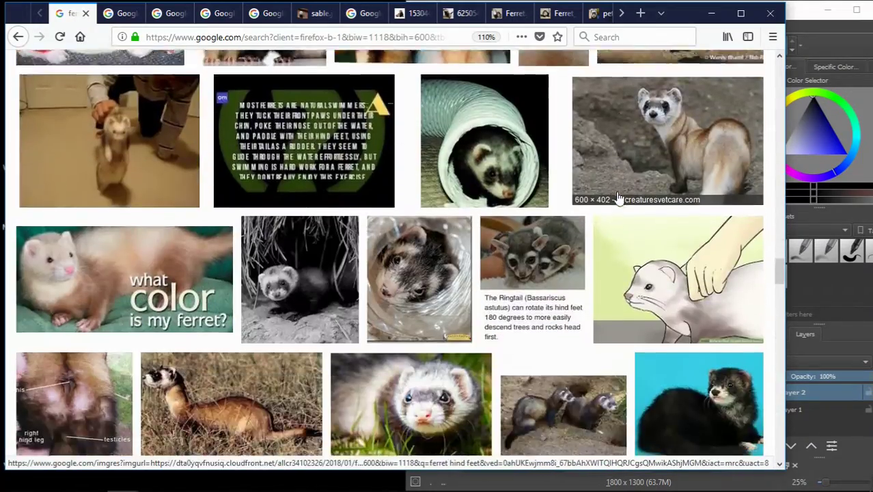
scroll(614, 198, "down", 3)
scroll(610, 198, "down", 3)
scroll(606, 192, "down", 5)
scroll(606, 192, "down", 5)
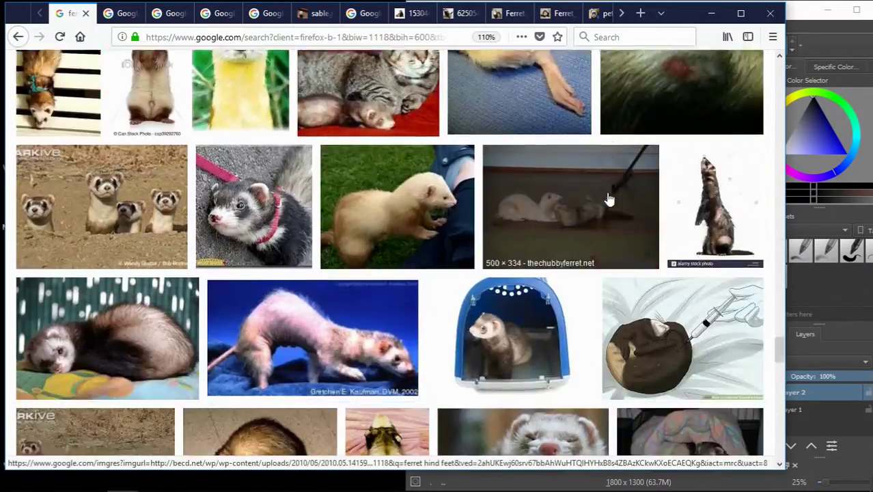
mouse_move(775, 355)
left_mouse_down()
mouse_move(772, 406)
mouse_move(777, 65)
left_mouse_up()
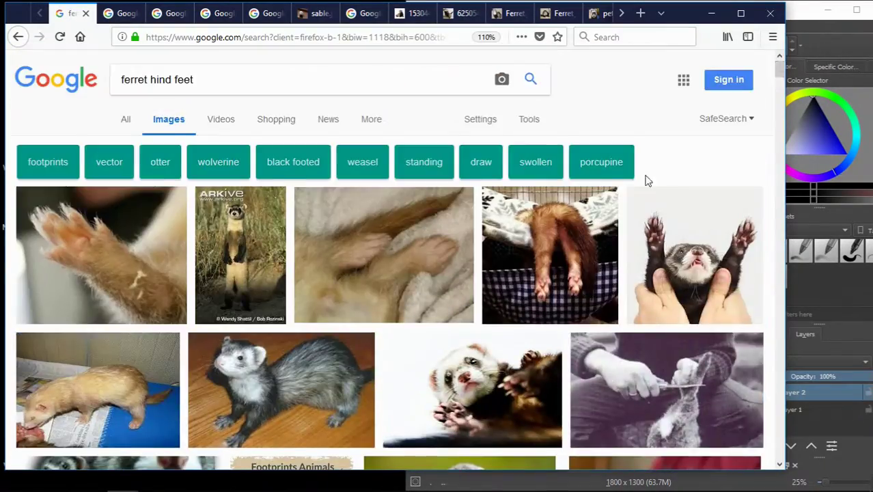
scroll(628, 205, "down", 10)
scroll(612, 234, "up", 3)
scroll(611, 234, "up", 3)
left_click(328, 321)
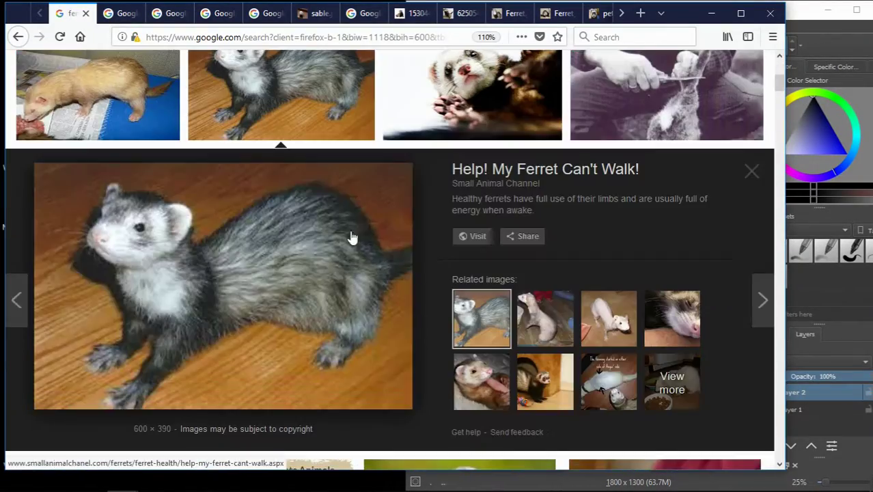
key("alt+Tab")
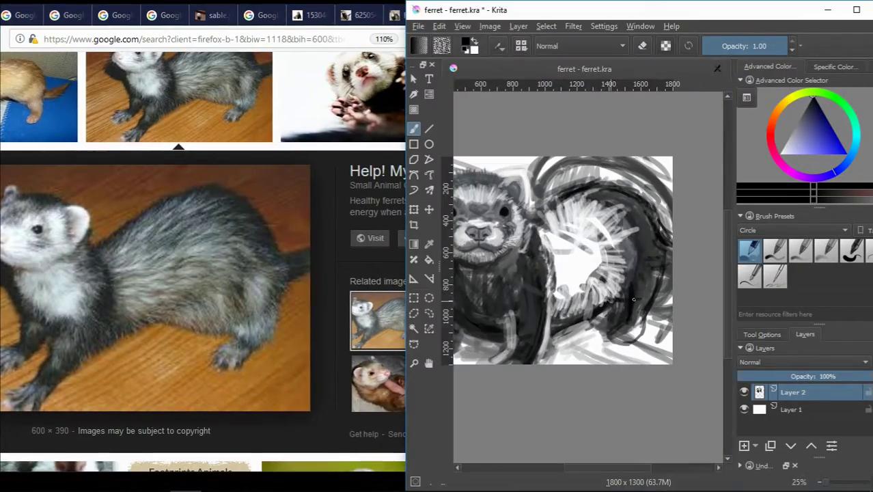
Step: Paint dark grey and near-white strokes along the ferret's right side and lower right
mouse_move(651, 316)
left_mouse_down()
mouse_move(666, 222)
mouse_move(646, 307)
mouse_move(649, 342)
mouse_move(614, 318)
mouse_move(625, 252)
left_mouse_up()
left_click(642, 328, "ctrl")
left_click(642, 319, "ctrl")
left_click(608, 287, "ctrl")
left_click_drag(611, 313, 622, 304)
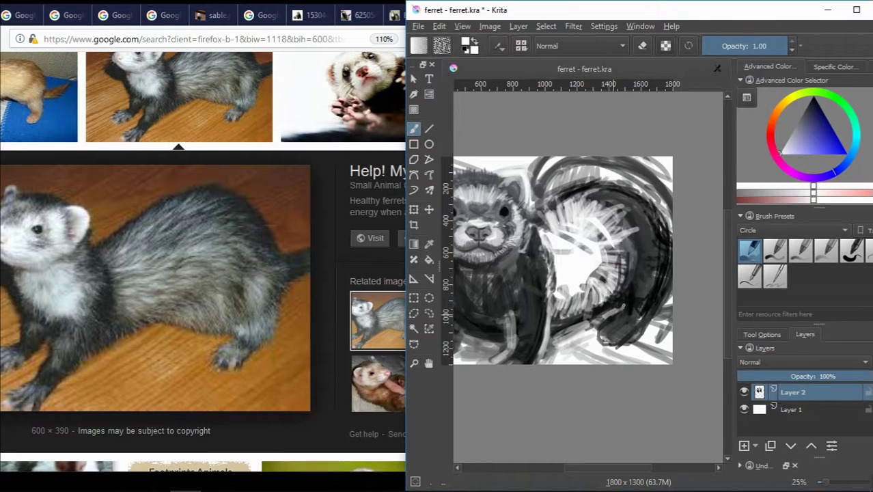
left_click(669, 281, "ctrl")
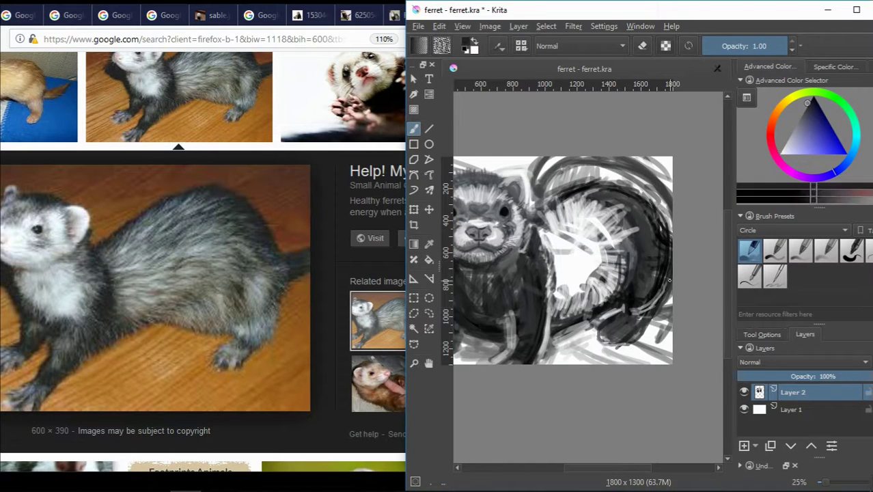
left_click_drag(640, 468, 612, 467)
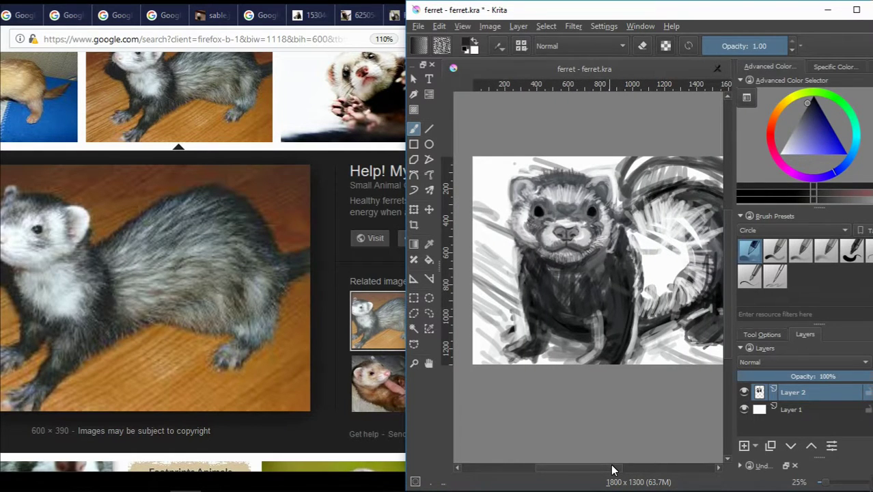
Step: Zoom in and paint light and dark grey strokes across the ferret's lower body
key("plus")
key("plus")
left_click_drag(520, 263, 539, 375)
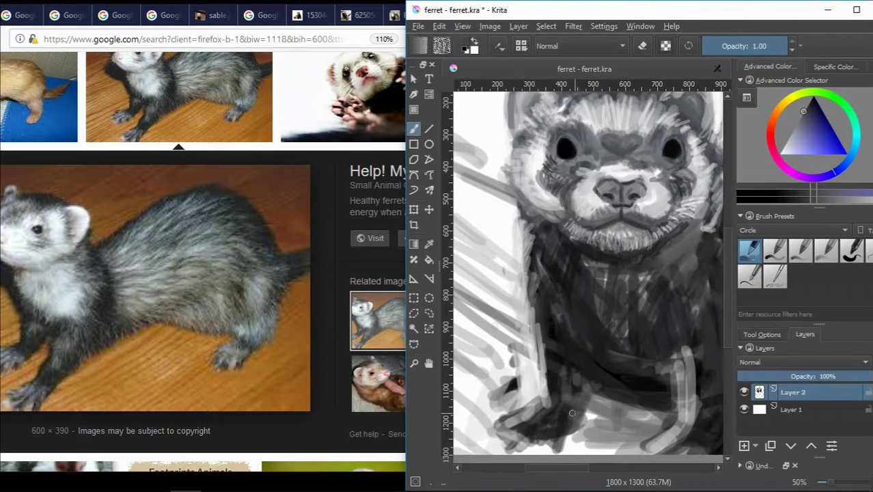
left_click_drag(676, 362, 659, 412)
left_click(659, 412, "ctrl")
mouse_move(655, 383)
left_mouse_down()
mouse_move(601, 403)
mouse_move(594, 362)
mouse_move(580, 420)
left_mouse_up()
left_click(594, 369, "ctrl")
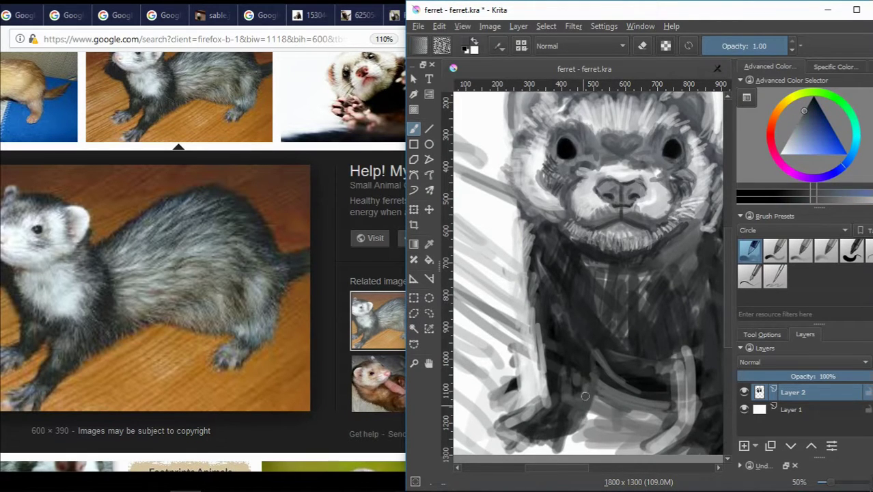
mouse_move(553, 374)
left_mouse_down()
mouse_move(502, 427)
mouse_move(587, 447)
left_mouse_up()
left_click(580, 423, "ctrl")
mouse_move(577, 410)
left_mouse_down()
mouse_move(570, 448)
mouse_move(526, 448)
mouse_move(553, 319)
mouse_move(541, 405)
left_mouse_up()
left_click(589, 401, "ctrl")
left_click(570, 303, "ctrl")
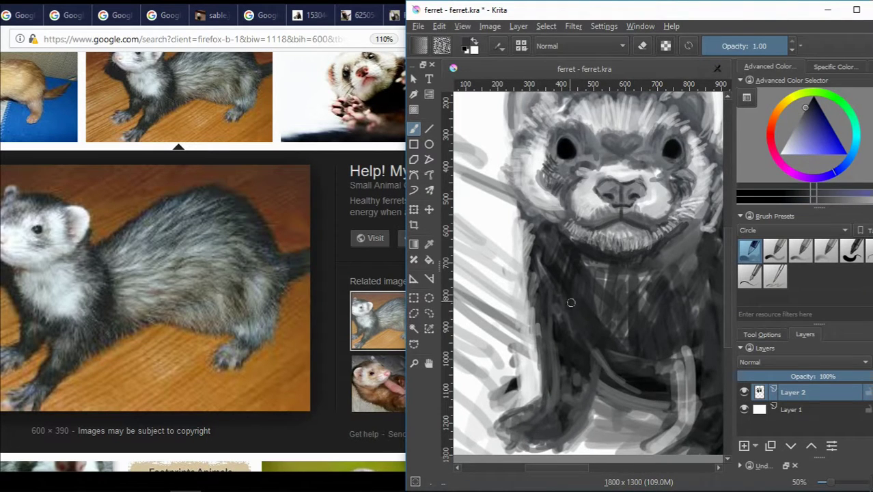
Step: Add another grey stroke along the bottom of the ferret's body
scroll(586, 324, "down", 2)
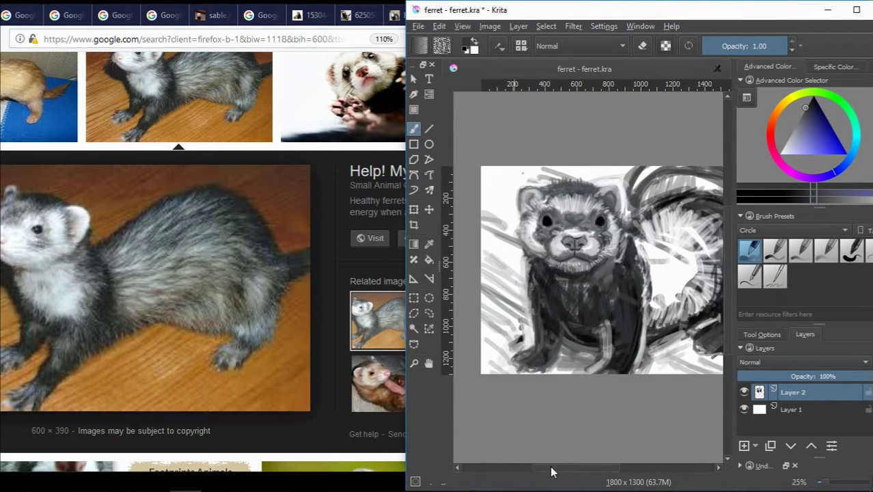
scroll(551, 459, "up", 2)
left_click_drag(581, 470, 546, 471)
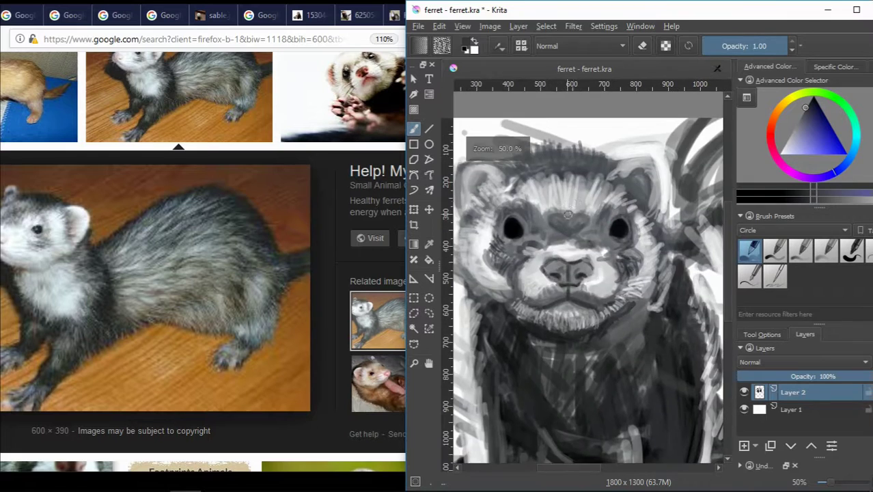
scroll(608, 204, "up", 3)
scroll(680, 156, "down", 3)
scroll(681, 156, "up", 3)
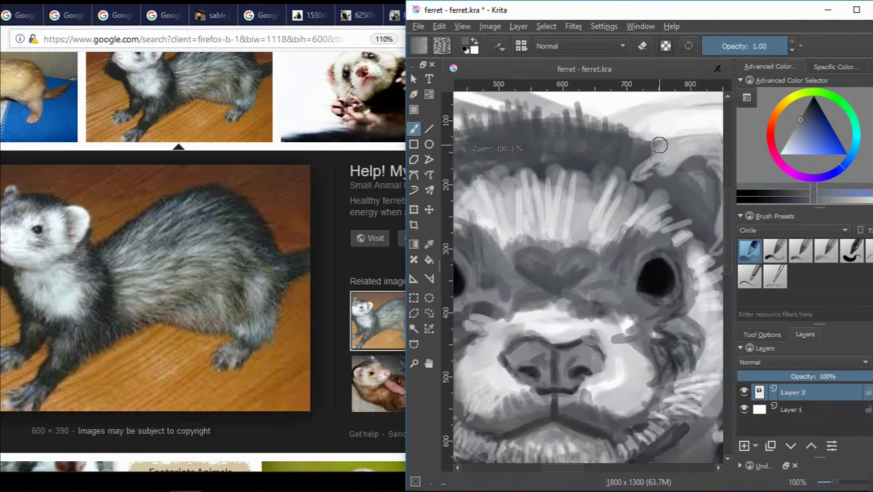
scroll(518, 276, "down", 3)
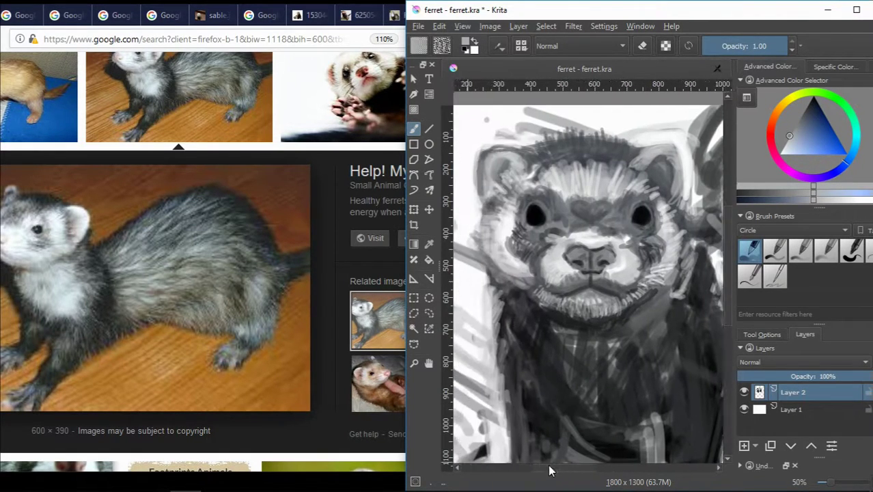
Step: Bring up the sable.jpg ferret-face close-up in Firefox as the new reference
left_click(78, 5)
left_click(117, 15)
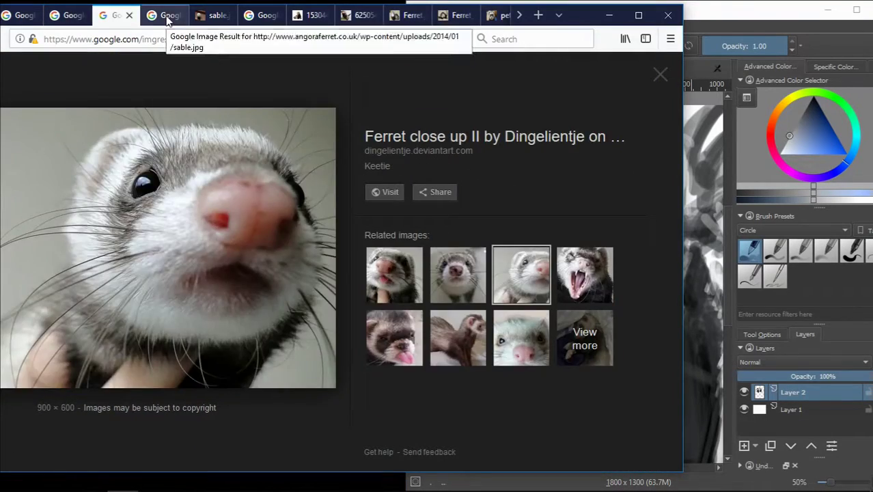
left_click(155, 15)
left_click(212, 15)
left_click(730, 5)
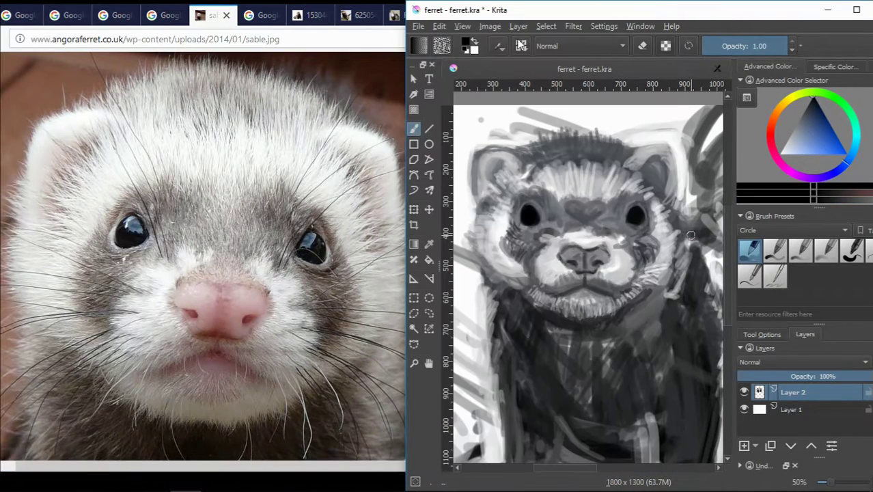
left_click(792, 50)
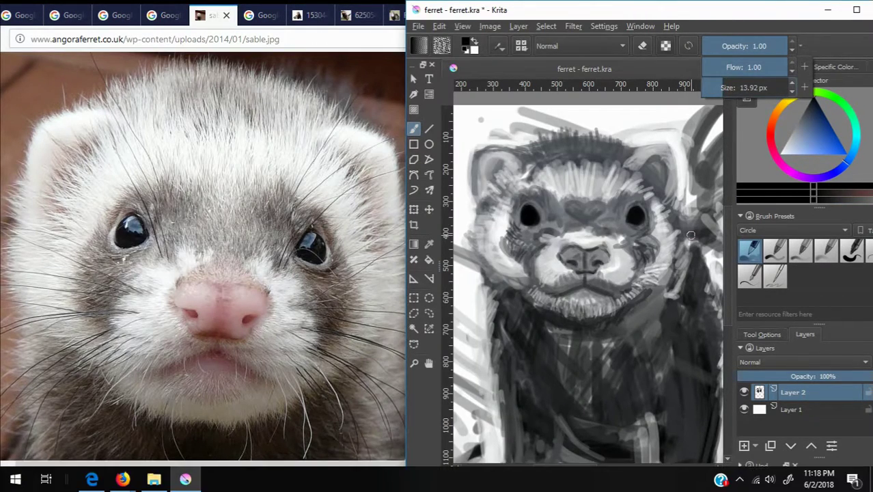
Step: Reshape the eye with a darker black pupil, shading below it, and a light highlight
left_click(621, 186)
scroll(635, 216, "up", 3)
left_click_drag(635, 216, 642, 229)
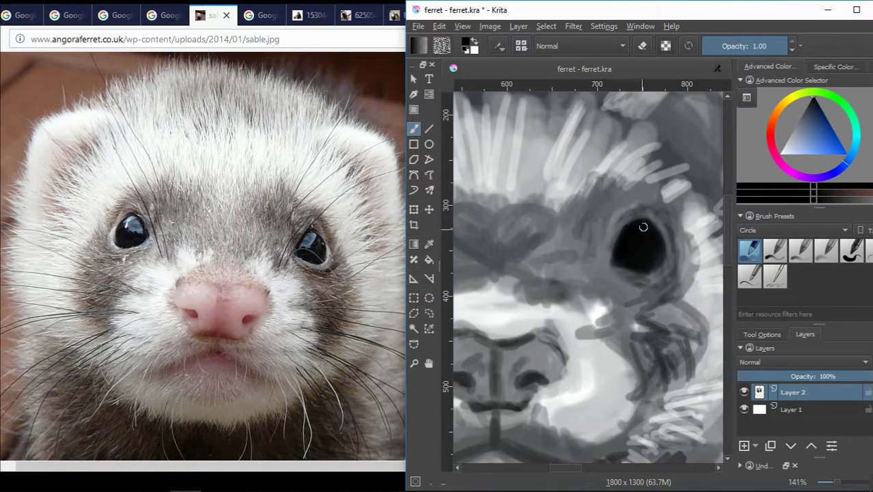
left_click_drag(618, 280, 662, 292)
left_click(618, 275, "ctrl")
left_click_drag(618, 275, 656, 283)
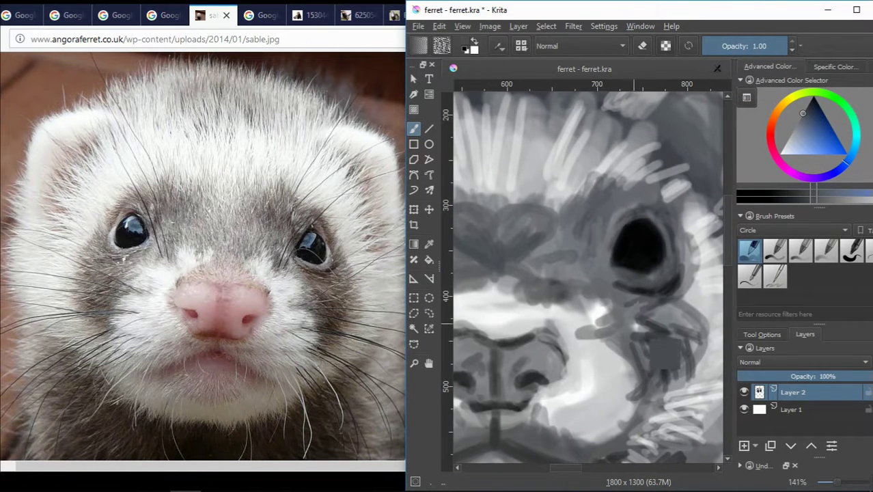
left_click(590, 281, "ctrl")
left_click_drag(655, 236, 666, 266)
left_click(651, 254, "ctrl")
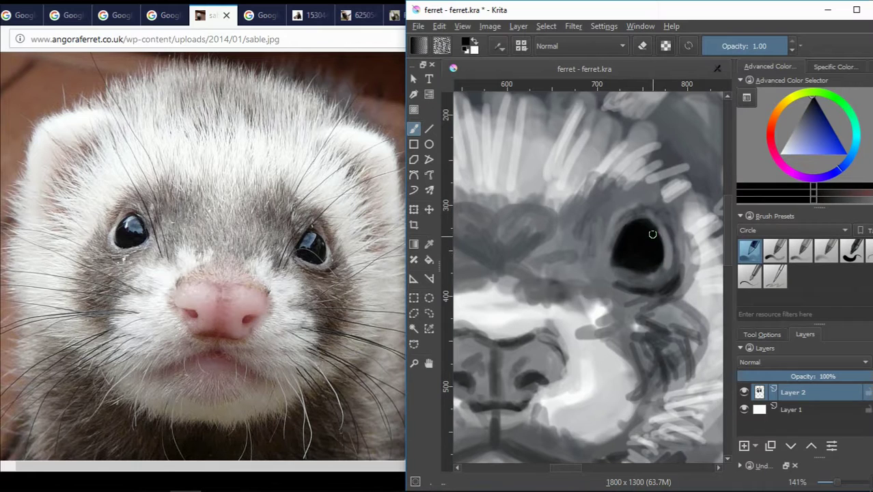
left_click(581, 354, "ctrl")
left_click_drag(617, 253, 644, 231)
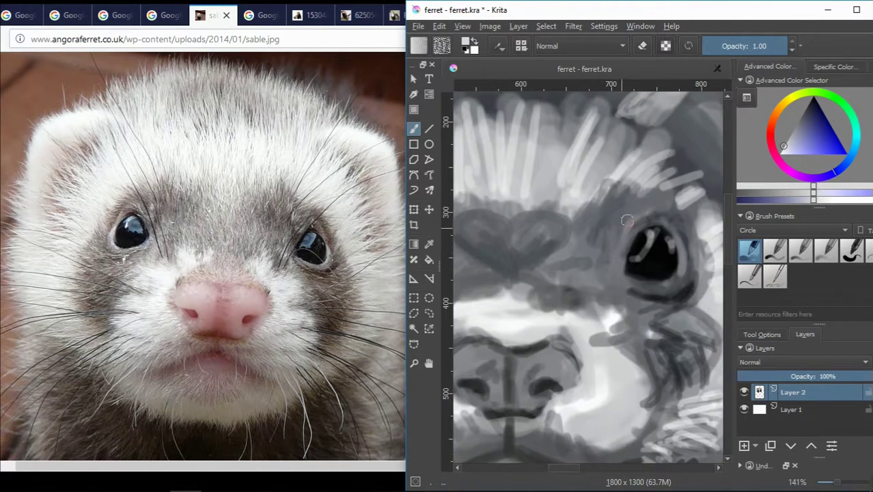
Step: Paint light grey fur strokes above and beside the nose using sampled greys
left_click(616, 232, "ctrl")
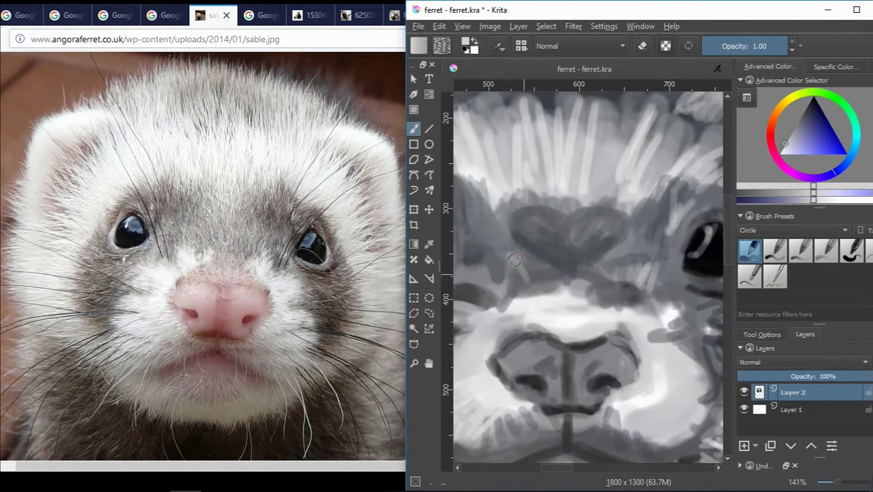
left_click(513, 260, "ctrl")
mouse_move(547, 273)
left_mouse_down()
mouse_move(577, 281)
mouse_move(601, 316)
mouse_move(538, 328)
mouse_move(551, 309)
mouse_move(601, 321)
mouse_move(608, 298)
mouse_move(623, 313)
left_mouse_up()
left_click(601, 314, "ctrl")
mouse_move(538, 300)
left_mouse_down()
mouse_move(513, 282)
mouse_move(549, 281)
left_mouse_up()
left_click(587, 339, "ctrl")
left_click(557, 202, "ctrl")
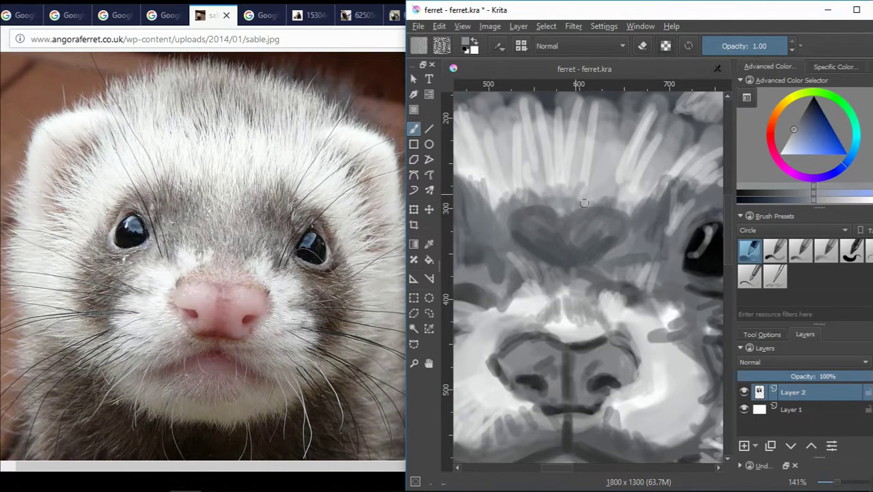
left_click(502, 205, "ctrl")
Step: Paint dark grey strokes across the forehead, forming the V marking between the eyes
left_click(559, 256, "ctrl")
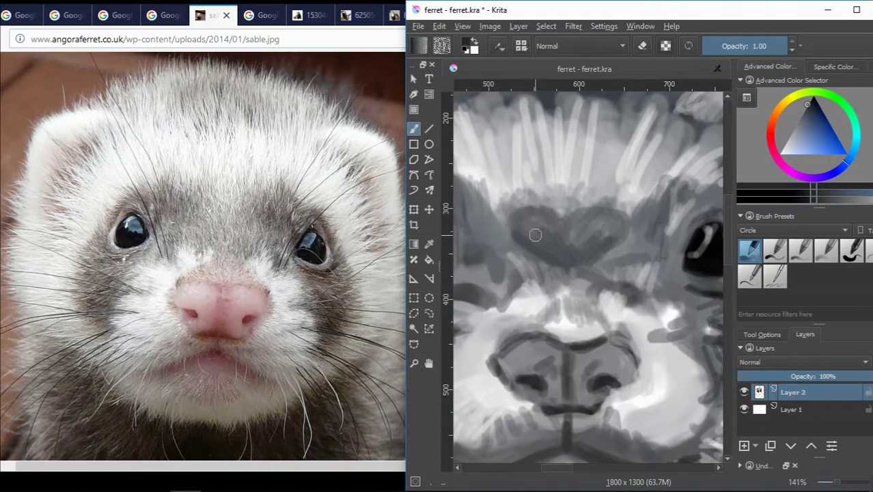
mouse_move(530, 232)
left_mouse_down()
mouse_move(544, 255)
mouse_move(587, 254)
mouse_move(607, 228)
left_mouse_up()
mouse_move(533, 208)
left_mouse_down()
mouse_move(551, 239)
mouse_move(599, 194)
mouse_move(622, 228)
left_mouse_up()
left_click(696, 243, "ctrl")
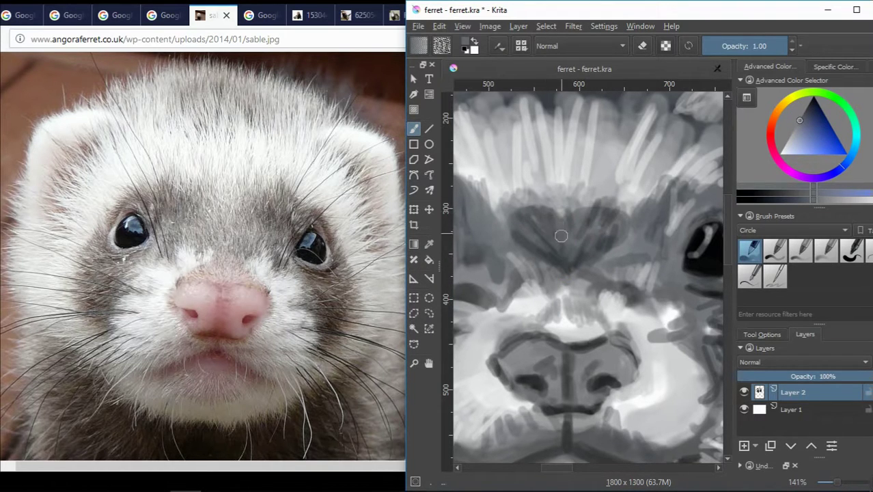
scroll(584, 253, "down", 1)
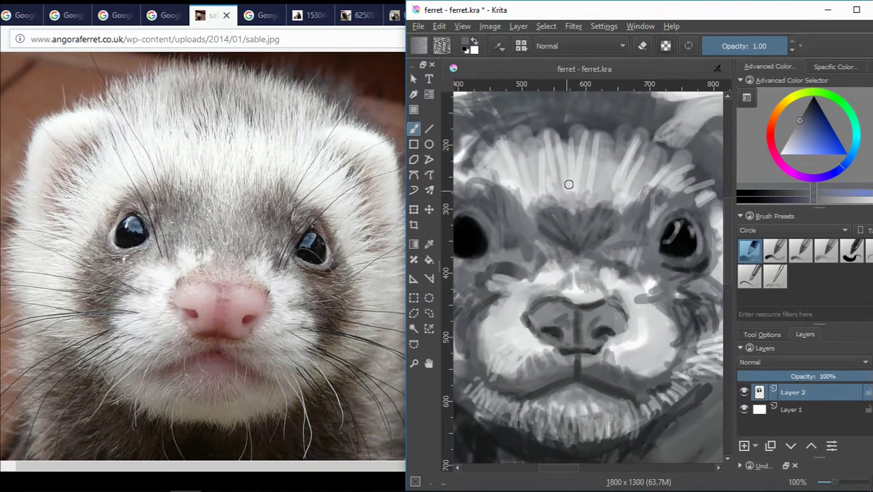
Step: Brighten the right cheek beside the nose with near-white strokes toward the mouth
left_click(559, 252, "ctrl")
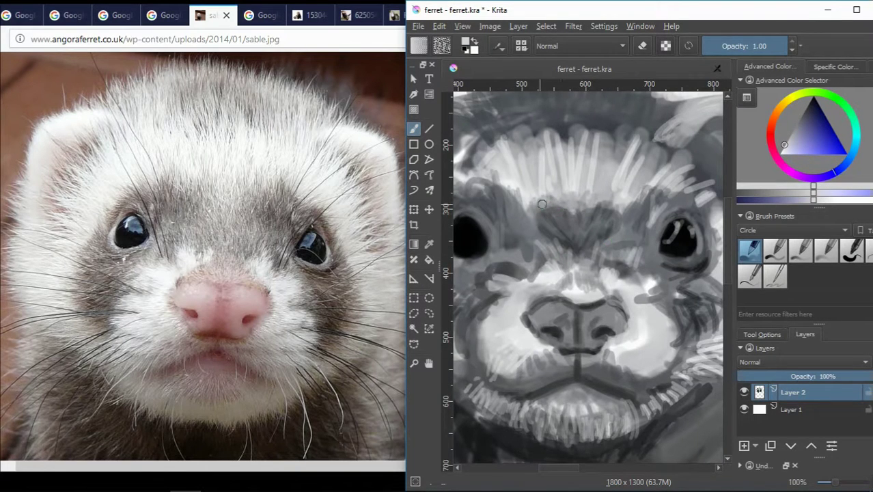
left_click(559, 192, "ctrl")
left_click(609, 197, "ctrl")
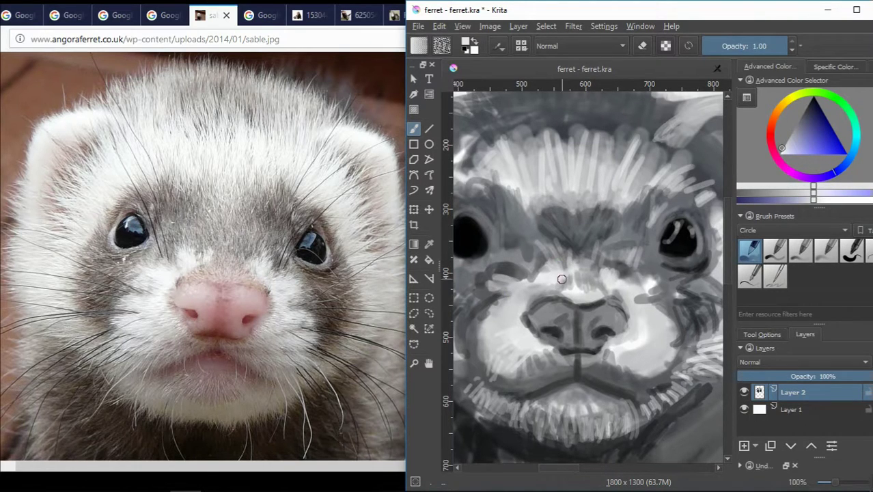
left_click_drag(654, 314, 679, 343)
left_click(635, 300, "ctrl")
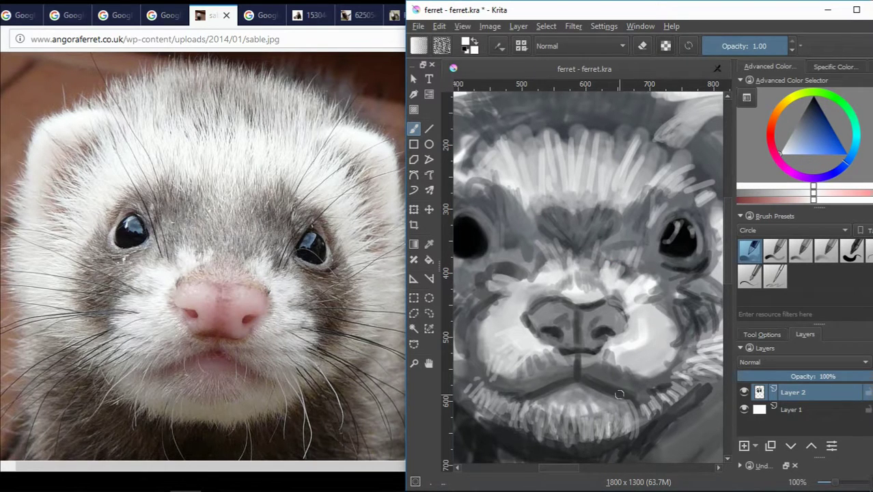
left_click(629, 336, "ctrl")
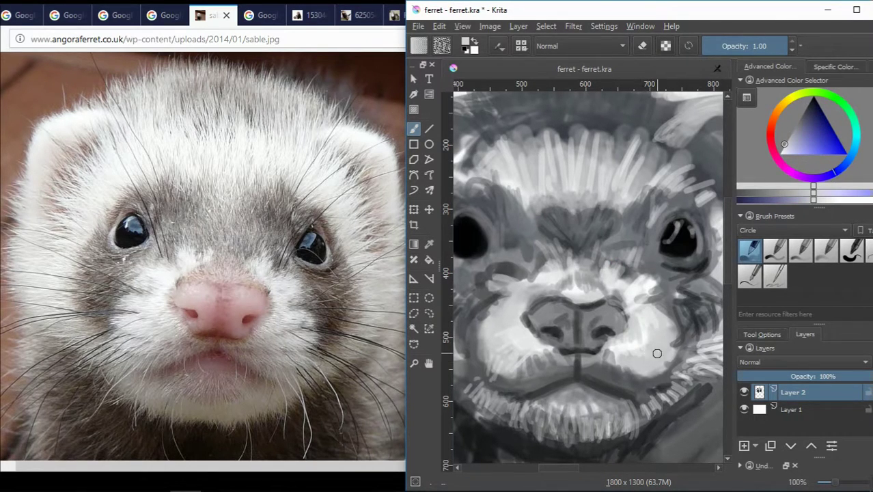
left_click(635, 363, "ctrl")
left_click(658, 368, "ctrl")
mouse_move(623, 369)
left_mouse_down()
mouse_move(640, 376)
mouse_move(673, 366)
mouse_move(685, 321)
mouse_move(681, 372)
mouse_move(683, 314)
left_mouse_up()
Step: Dab darker grey along the right cheek and mouth corner, plus a few longer strokes
left_click(647, 364, "ctrl")
left_click(675, 342, "ctrl")
left_click(710, 344, "ctrl")
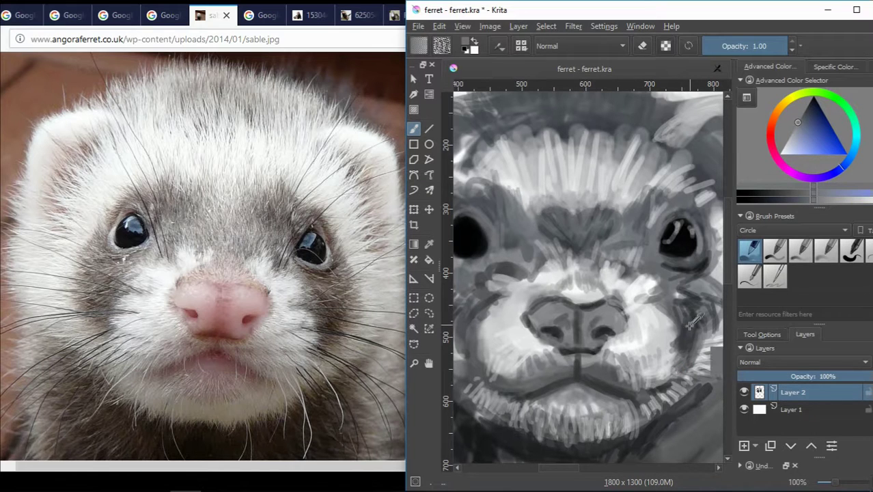
mouse_move(602, 469)
left_mouse_down()
mouse_move(640, 472)
mouse_move(553, 482)
left_mouse_up()
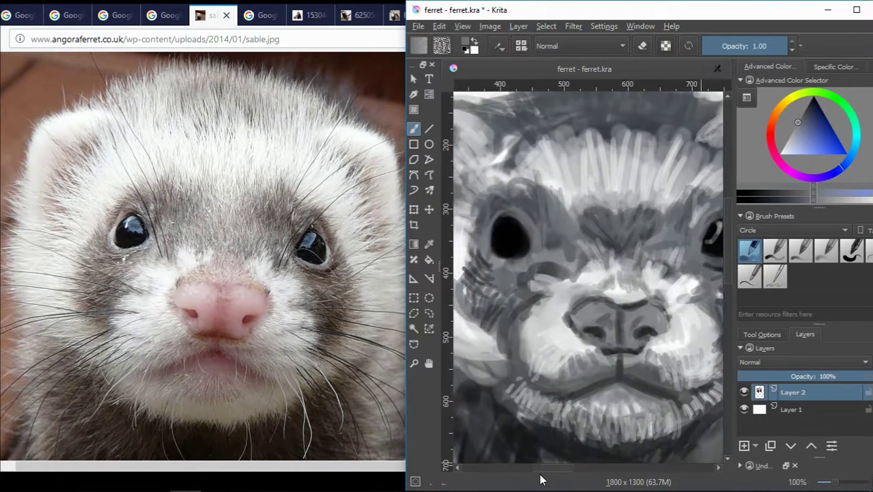
left_click(505, 295, "ctrl")
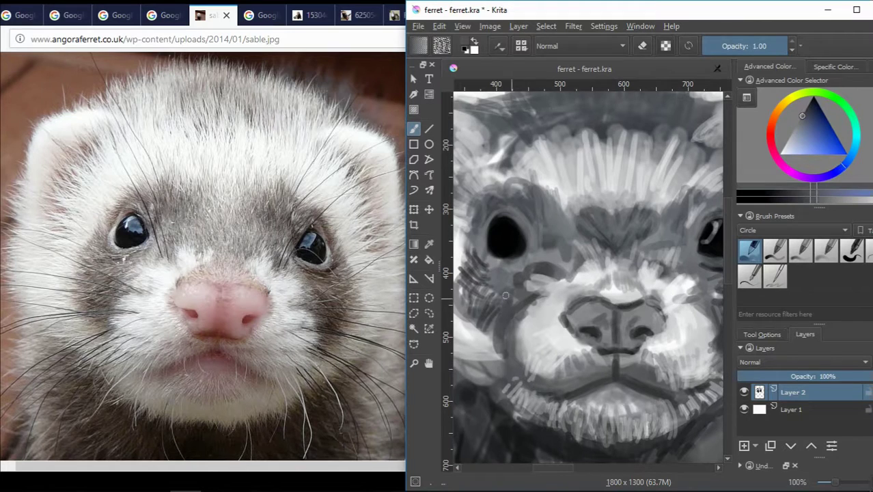
left_click_drag(561, 476, 543, 238)
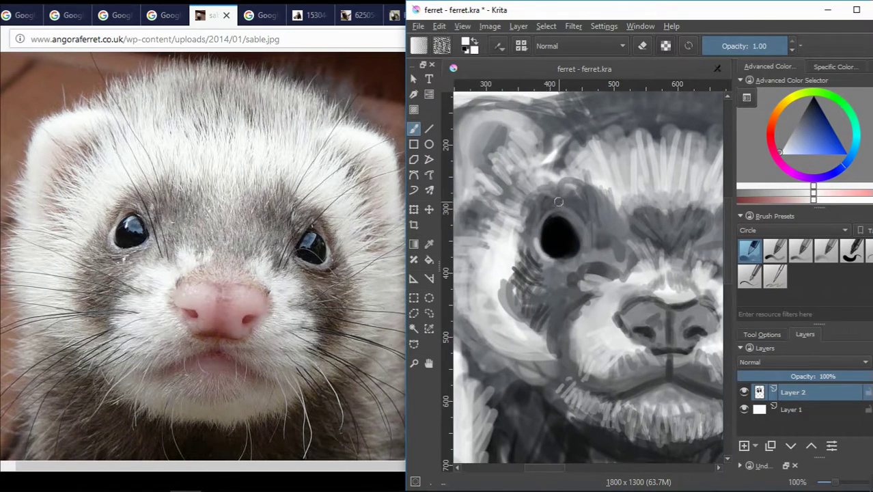
Step: Zoom in on the left eye and paint a pale grey highlight inside the rounded black pupil
scroll(558, 201, "up", 2)
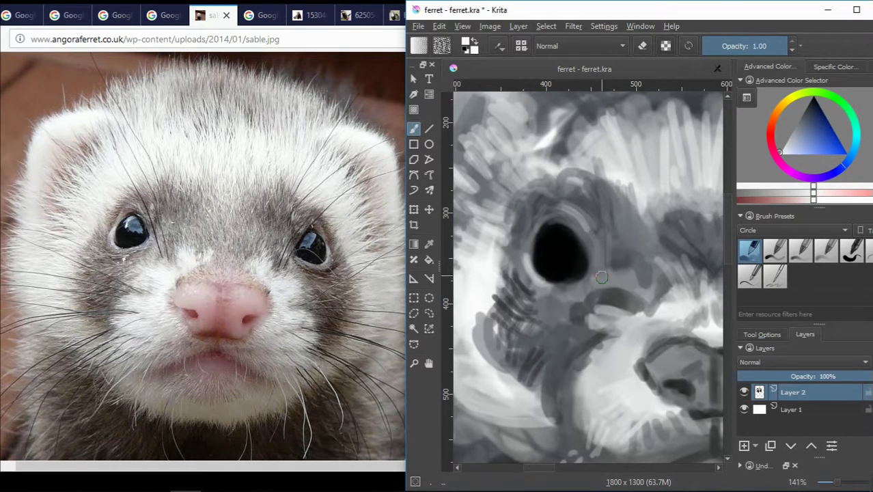
left_click(573, 242, "ctrl")
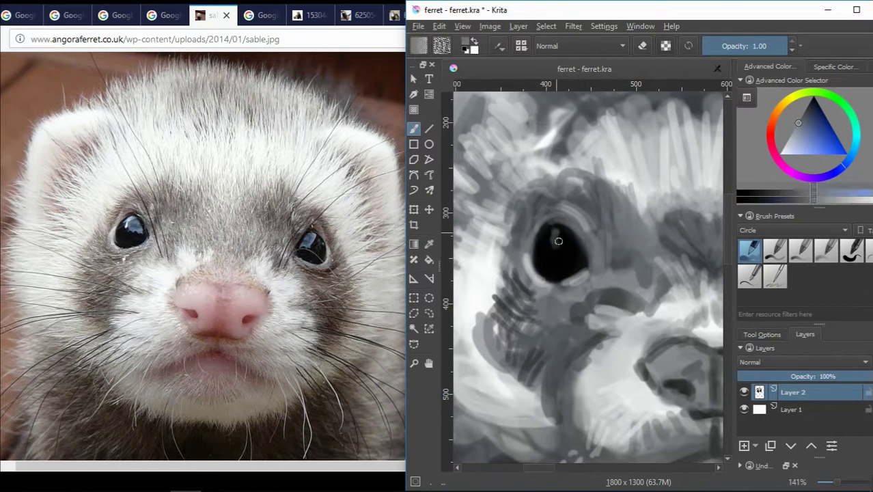
left_click_drag(557, 240, 567, 235)
left_click(574, 256, "ctrl")
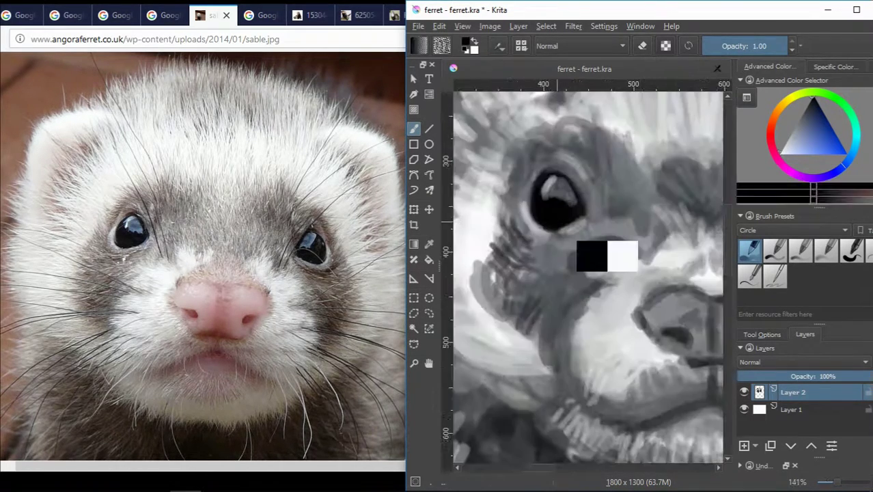
scroll(606, 256, "down", 2)
scroll(510, 259, "up", 1)
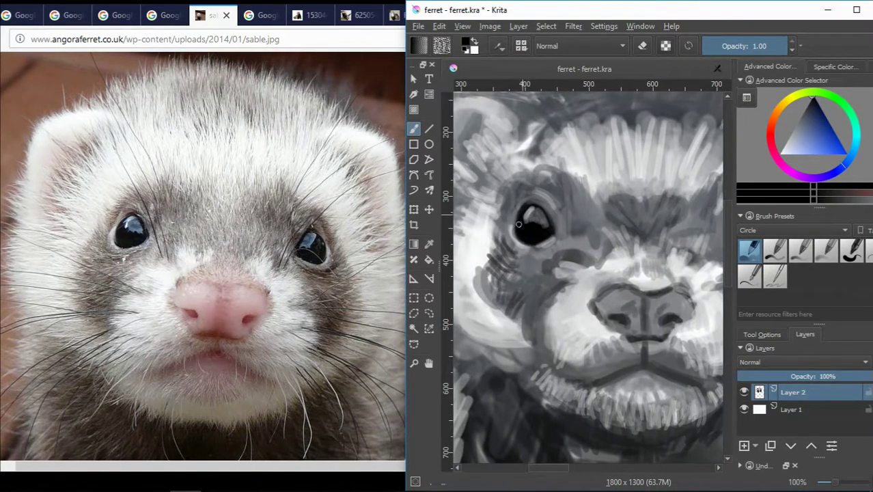
scroll(575, 471, "up", 2)
scroll(537, 478, "down", 2)
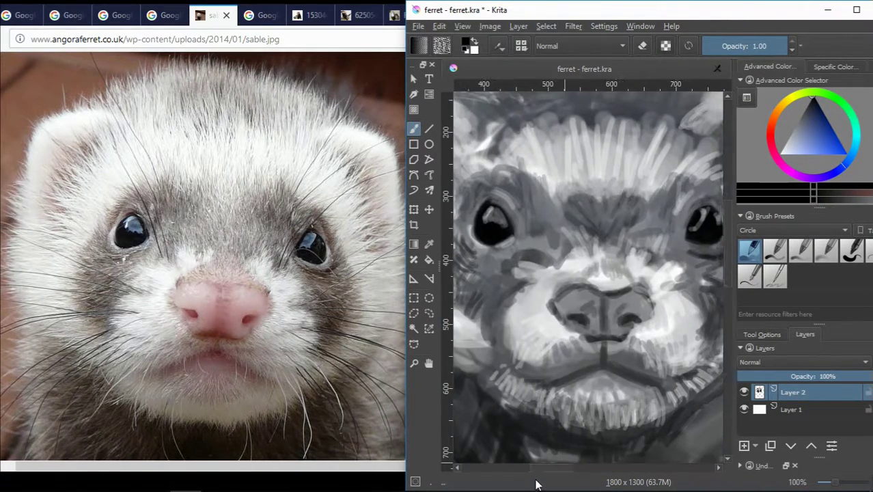
left_click(507, 172, "ctrl")
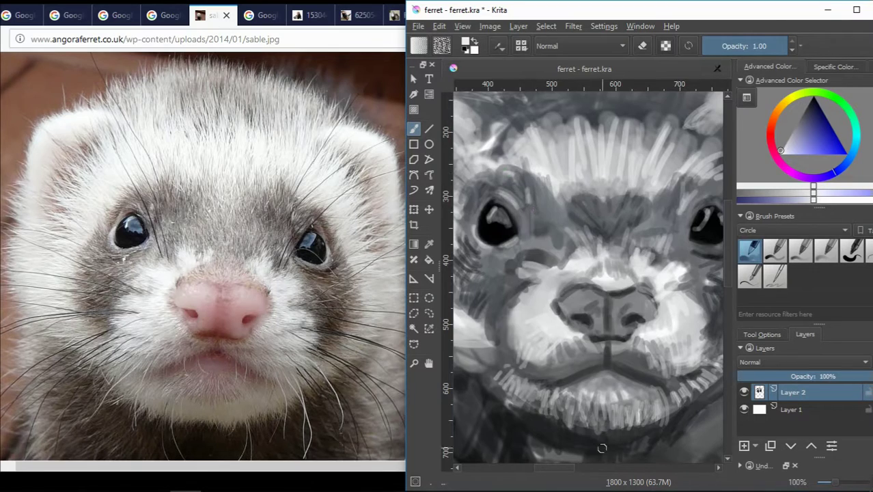
scroll(602, 448, "down", 1)
scroll(530, 204, "up", 1)
scroll(531, 206, "up", 3)
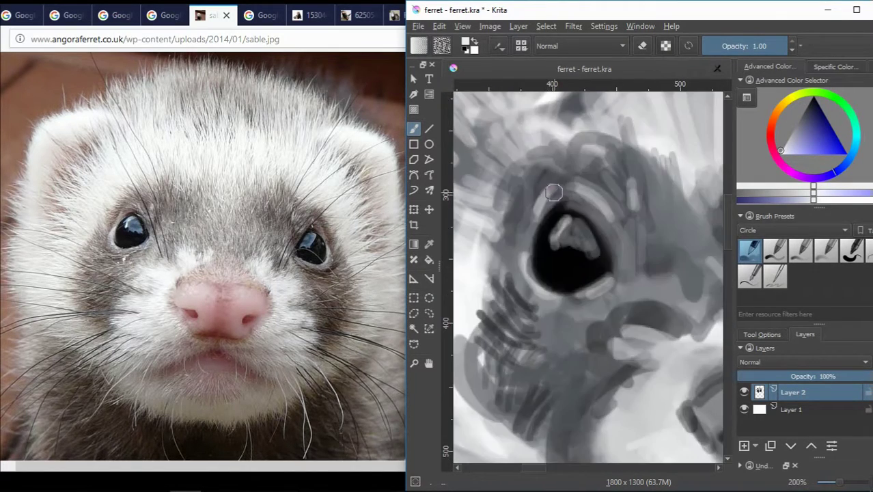
scroll(531, 208, "down", 1)
scroll(531, 210, "down", 2)
scroll(533, 213, "up", 2)
left_click(536, 215, "ctrl")
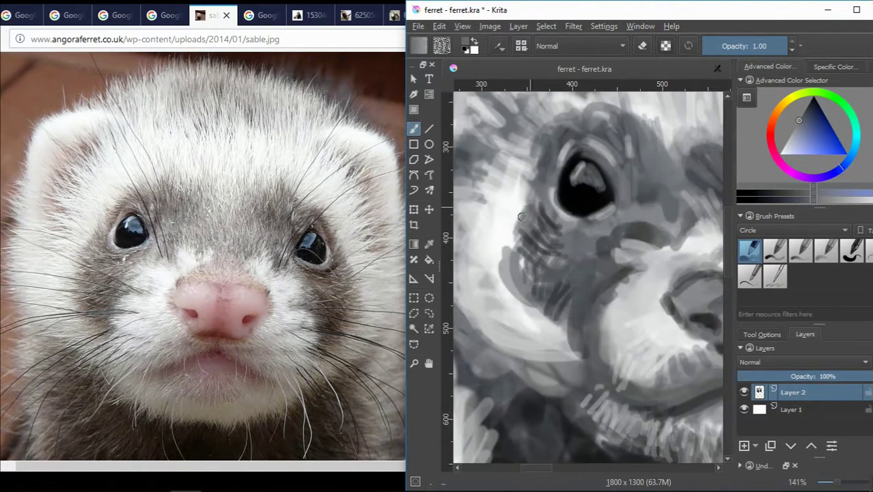